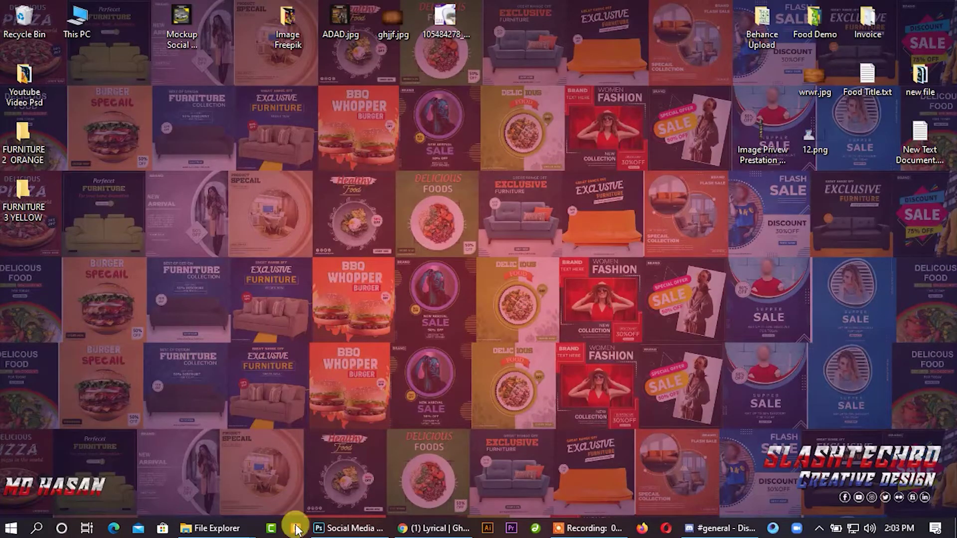
Restore the Social Media Template.psd window in Photoshop from the taskbar.
left_click(335, 529)
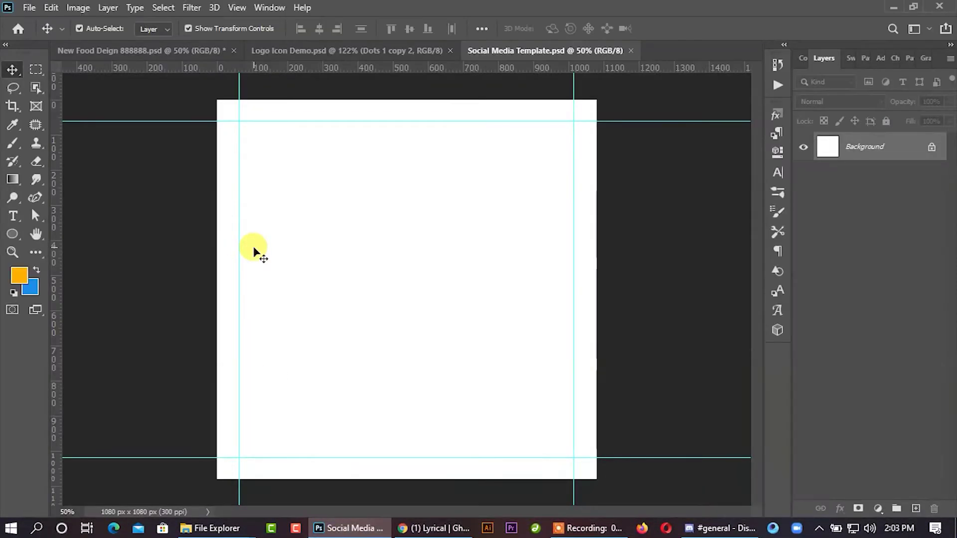
Draw a rectangle and Free Transform it to cover the full 1080×1080 canvas.
left_click(13, 232)
right_click(12, 232)
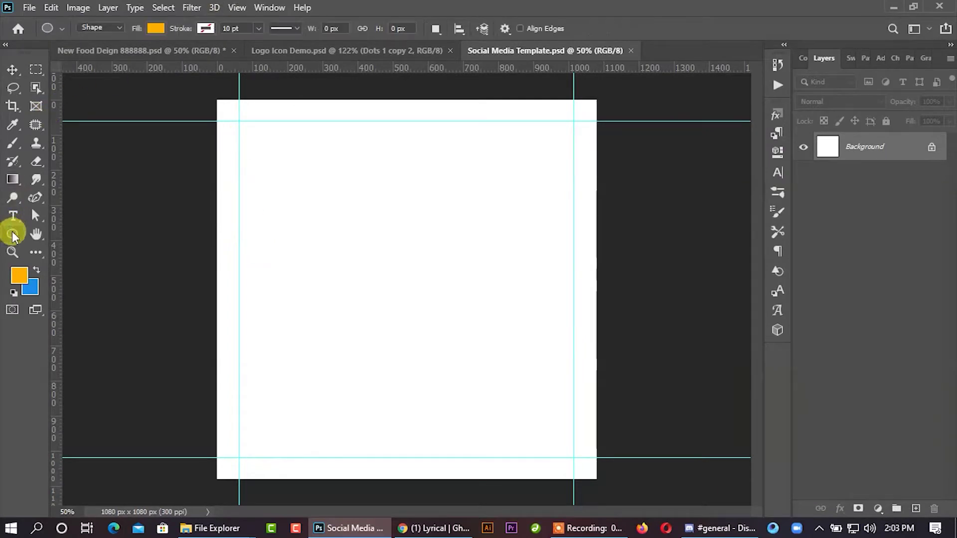
left_click(53, 232)
left_click_drag(308, 252, 378, 323)
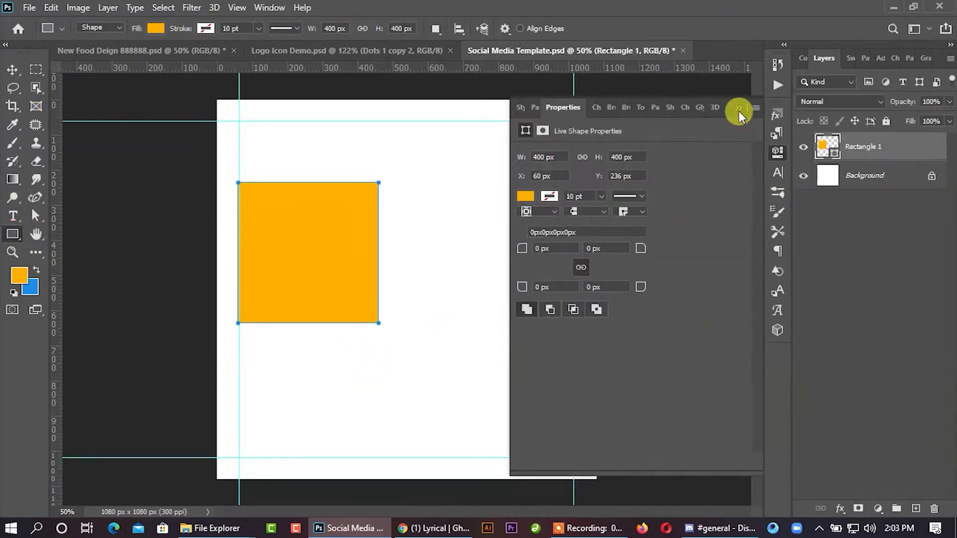
left_click(738, 108)
left_click(13, 69)
mouse_move(286, 229)
left_mouse_down()
mouse_move(265, 195)
mouse_move(267, 149)
left_mouse_up()
key("ctrl+t")
mouse_move(357, 240)
left_mouse_down()
mouse_move(552, 456)
mouse_move(596, 479)
left_mouse_up()
left_click(694, 28)
Give Rectangle 1 a radial Gradient Overlay using the crimson gradient preset.
right_click(843, 148)
left_click(677, 20)
left_click(450, 302)
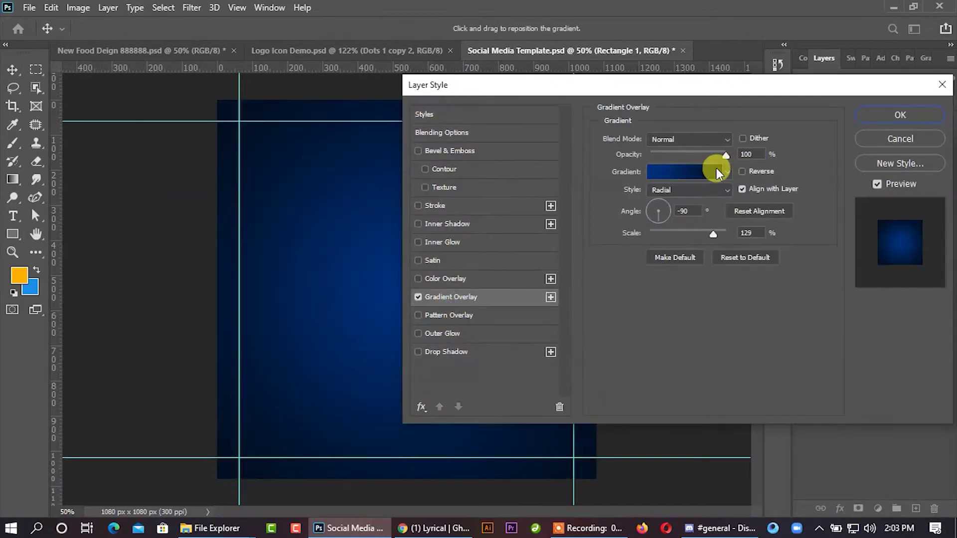
left_click(708, 169)
scroll(866, 207, "down", 3)
scroll(869, 273, "down", 2)
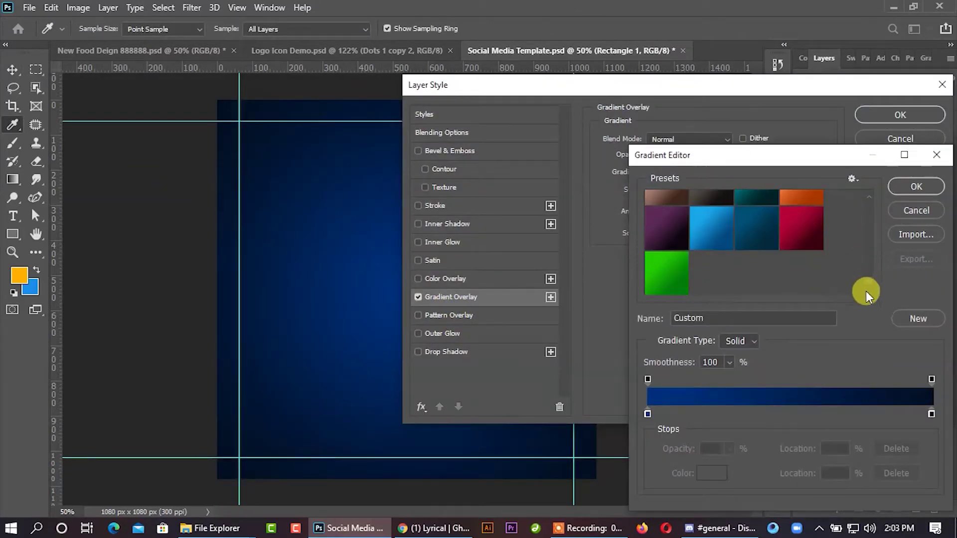
left_click(814, 236)
left_click(917, 187)
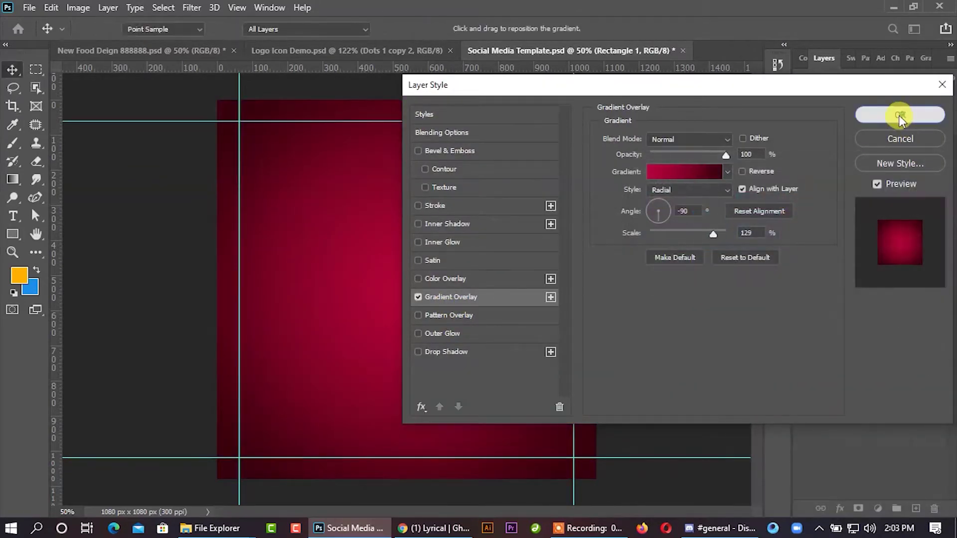
left_click(900, 115)
left_click(692, 260)
left_click(12, 234)
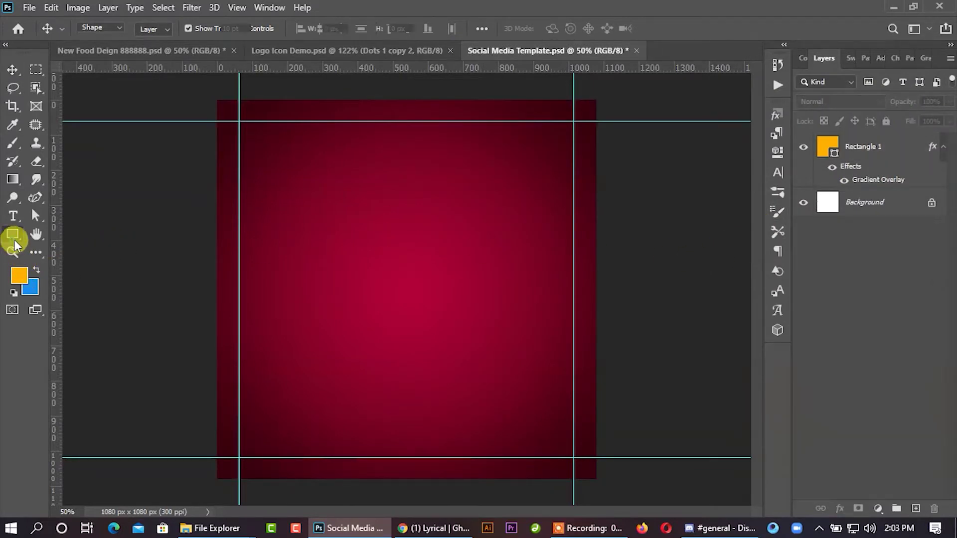
Draw a second rectangle and stretch it to cover the whole canvas.
left_click_drag(278, 185, 417, 324)
left_click(736, 106)
left_click(12, 70)
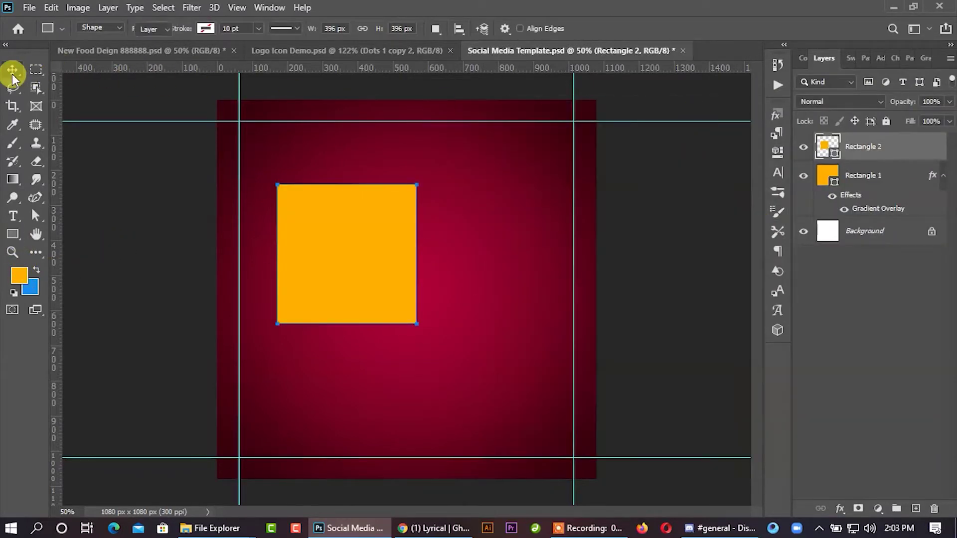
left_click_drag(314, 242, 280, 186)
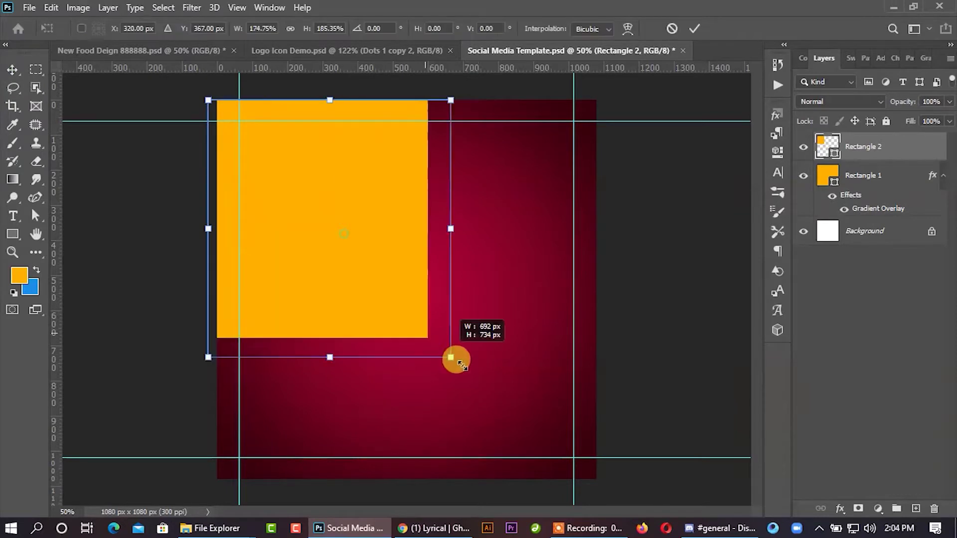
left_click_drag(355, 238, 596, 479)
left_click_drag(210, 101, 217, 100)
left_click(700, 30)
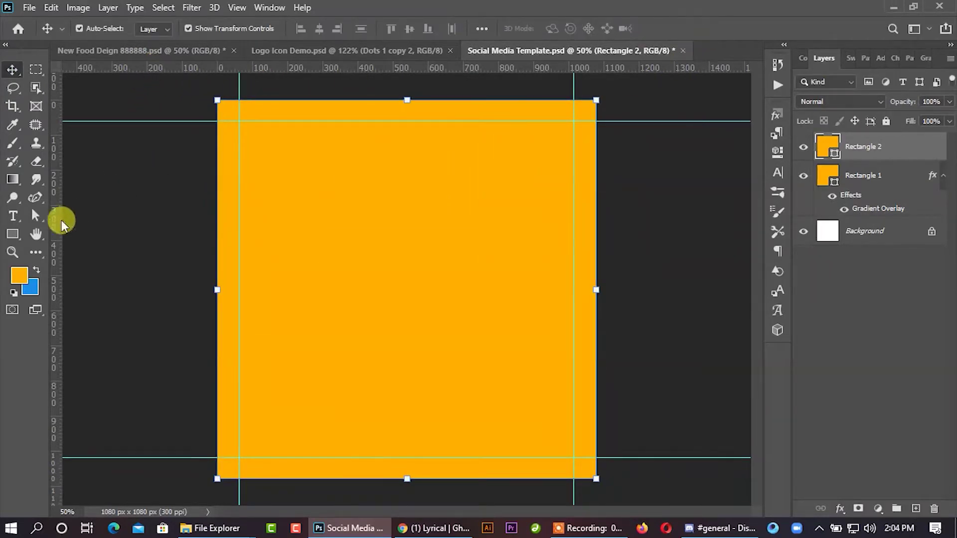
Set Rectangle 2's fill to none.
left_click(36, 215)
left_click(211, 28)
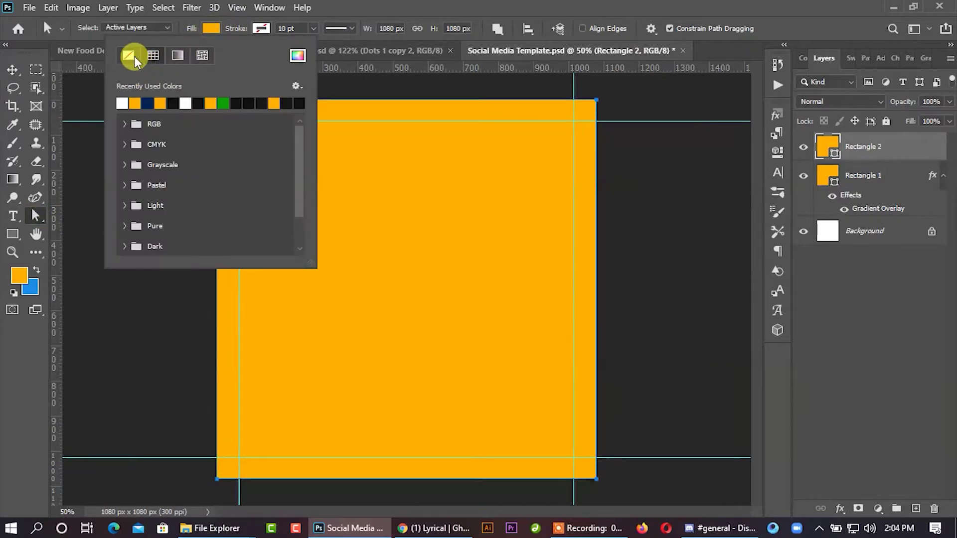
left_click(128, 54)
left_click(865, 147)
right_click(865, 148)
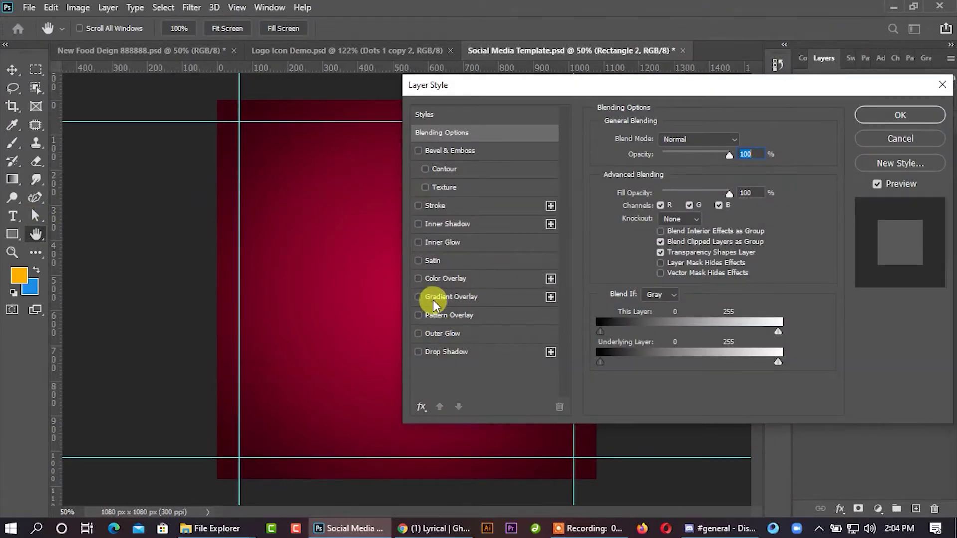
Add a Pattern Overlay to Rectangle 2 using pattern 002 with a changed scale.
left_click(434, 315)
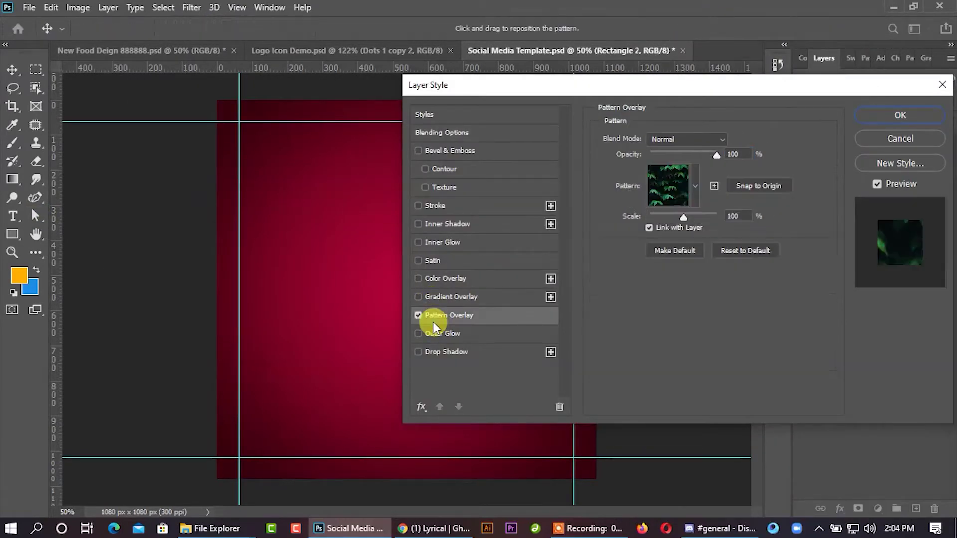
left_click(694, 186)
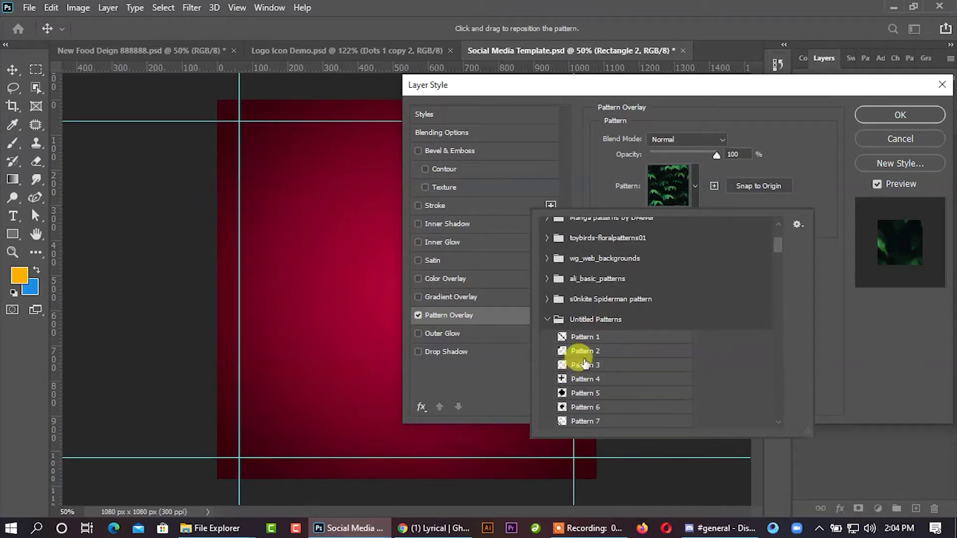
scroll(589, 359, "down", 2)
scroll(590, 360, "down", 1)
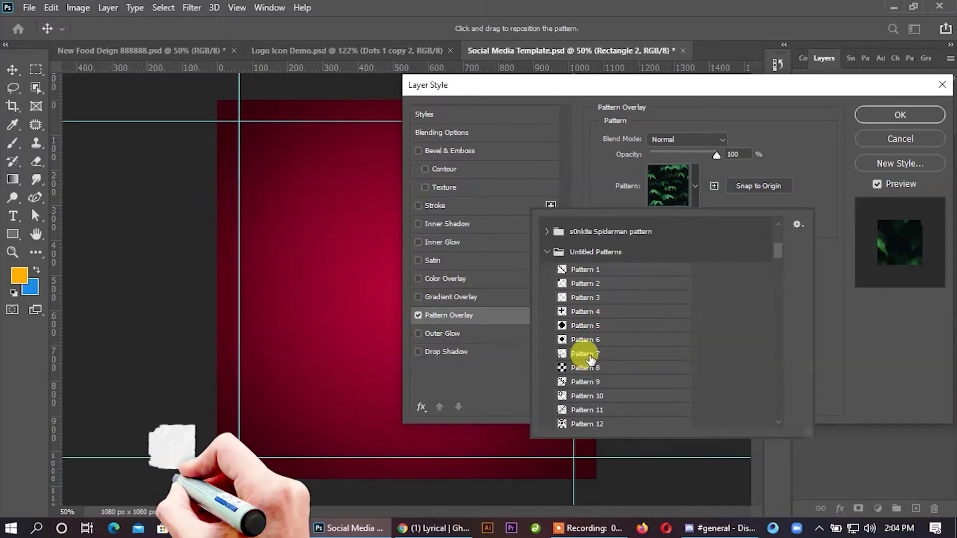
scroll(589, 360, "down", 1)
scroll(590, 360, "down", 2)
scroll(590, 359, "down", 2)
scroll(589, 356, "down", 2)
scroll(590, 355, "down", 2)
scroll(590, 355, "down", 1)
left_click(585, 251)
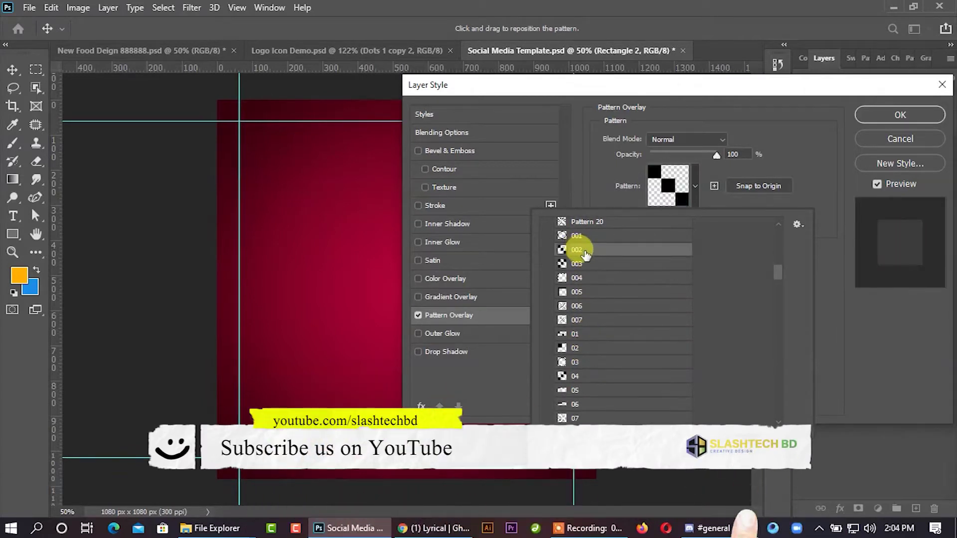
left_click(709, 195)
left_click_drag(683, 215, 650, 217)
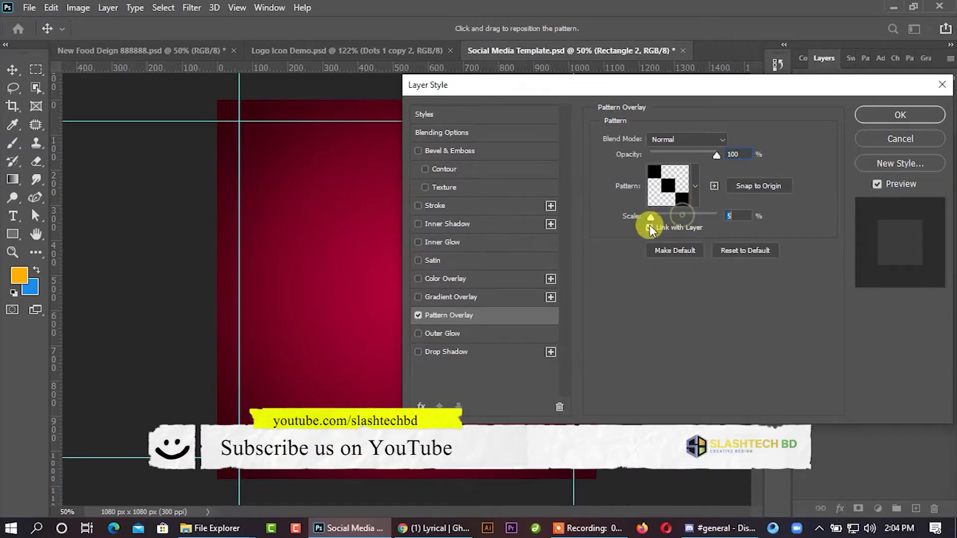
left_click(887, 116)
Enlarge the Pattern Overlay scale so it shows fine diagonal stripes.
right_click(870, 144)
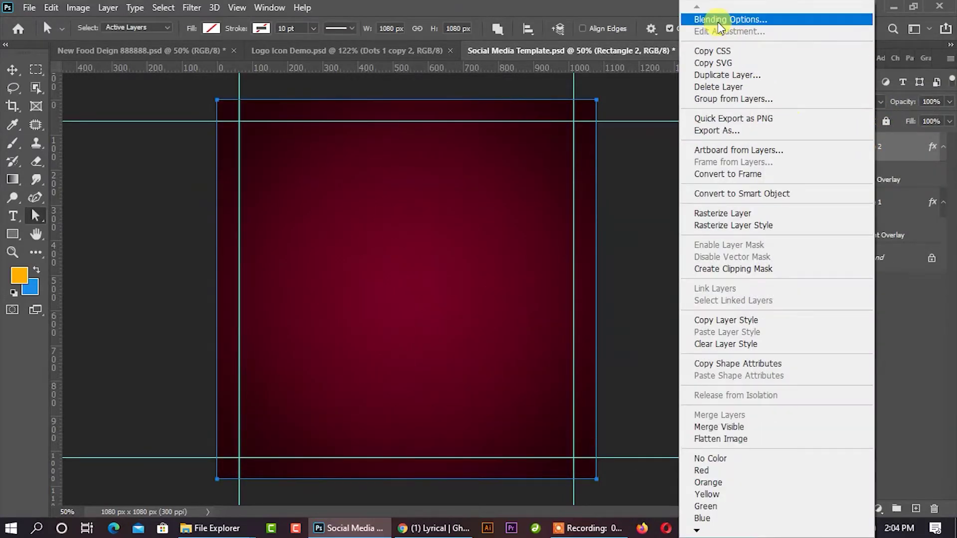
left_click(719, 20)
left_click(448, 315)
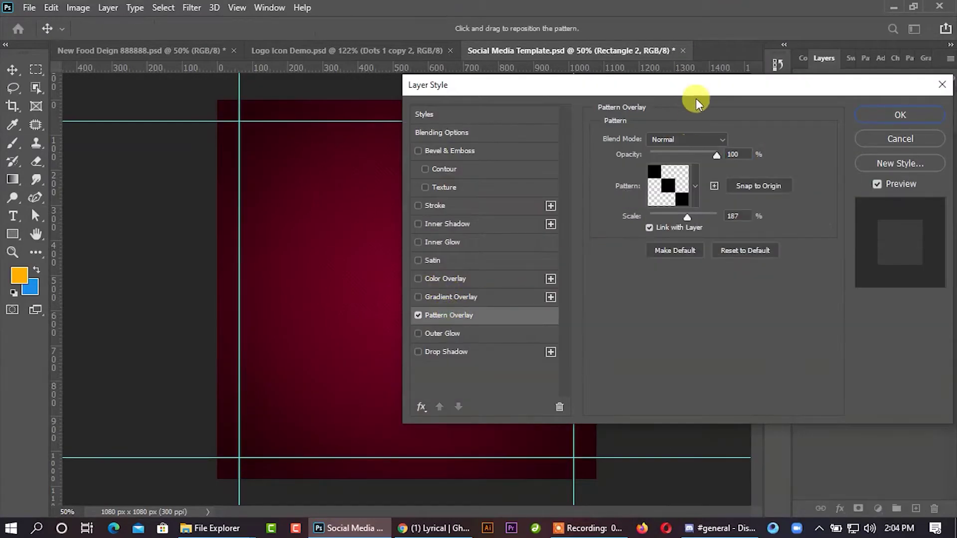
left_click_drag(696, 100, 788, 101)
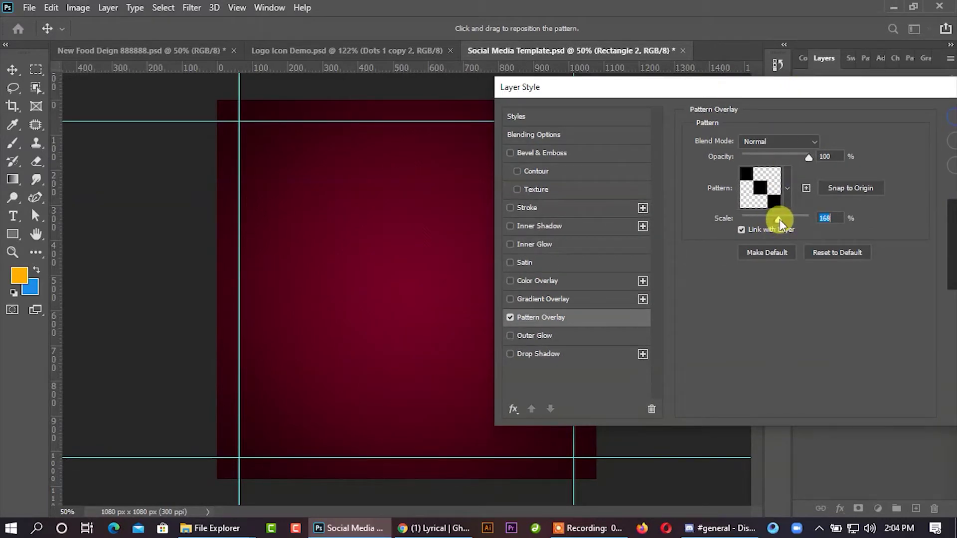
left_click_drag(768, 220, 785, 220)
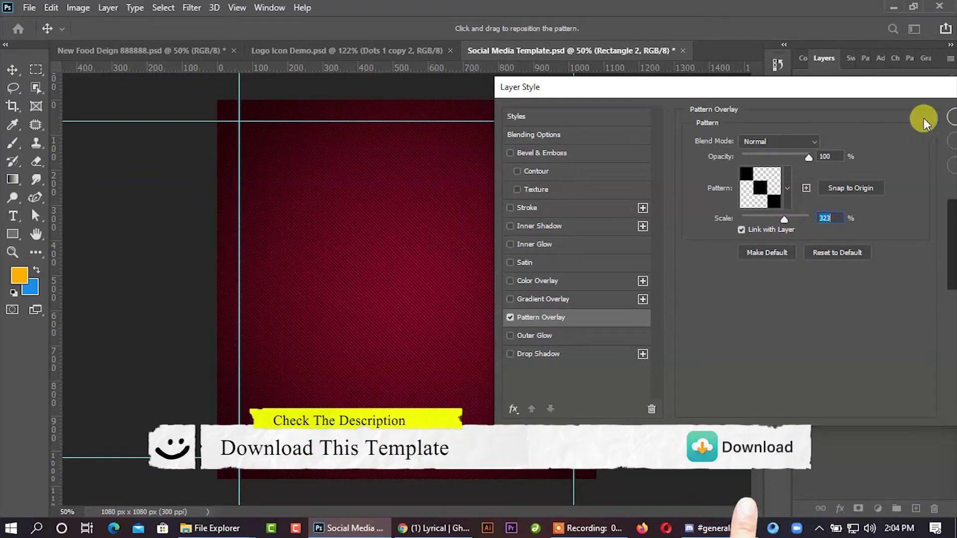
key("Return")
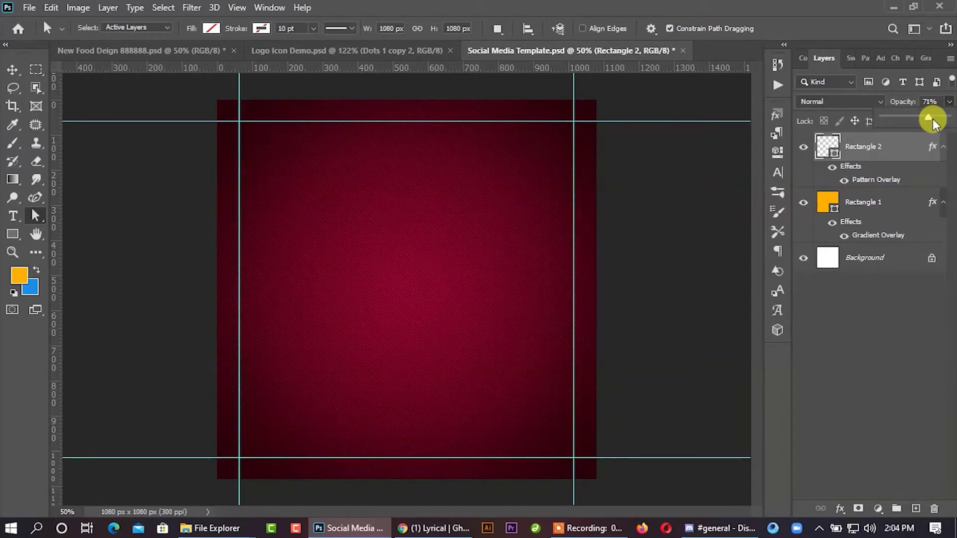
Lower the stripe layer's opacity to 68%.
left_click(671, 207)
scroll(403, 243, "up", 3)
scroll(368, 239, "down", 3)
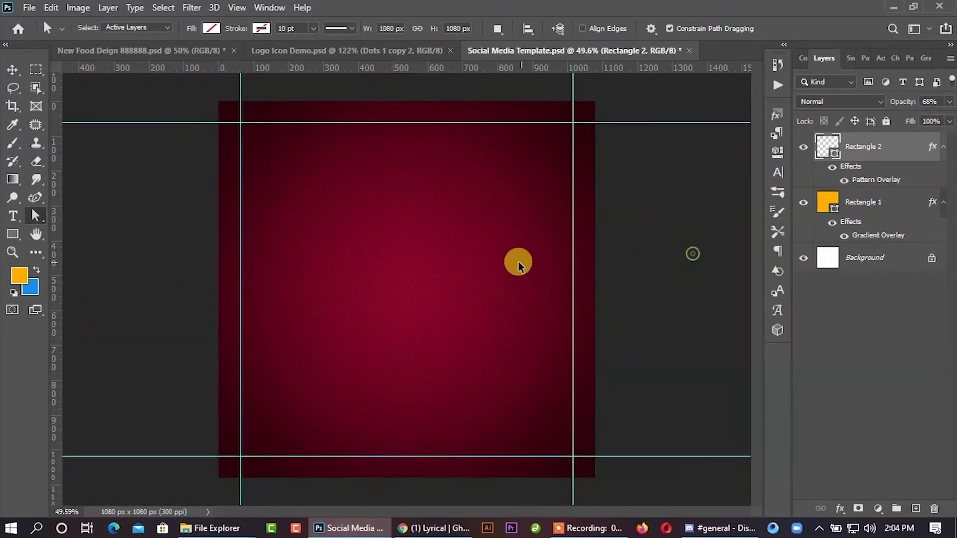
Draw a new square rectangle in the upper-left area of the canvas.
scroll(521, 265, "up", 2)
scroll(421, 230, "down", 1)
left_click(12, 234)
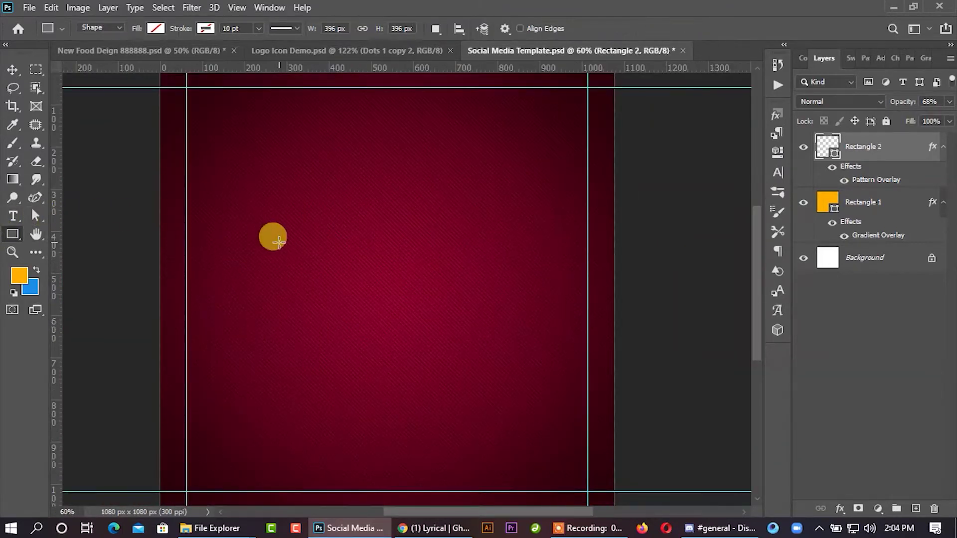
left_click_drag(279, 223, 387, 365)
scroll(419, 327, "down", 1)
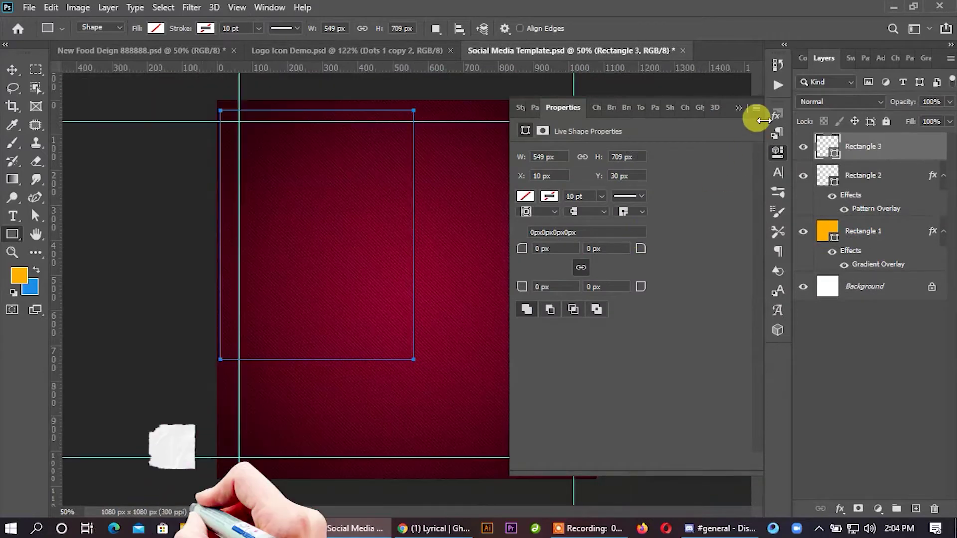
left_click(741, 107)
key("ctrl+z")
left_click_drag(253, 135, 457, 333)
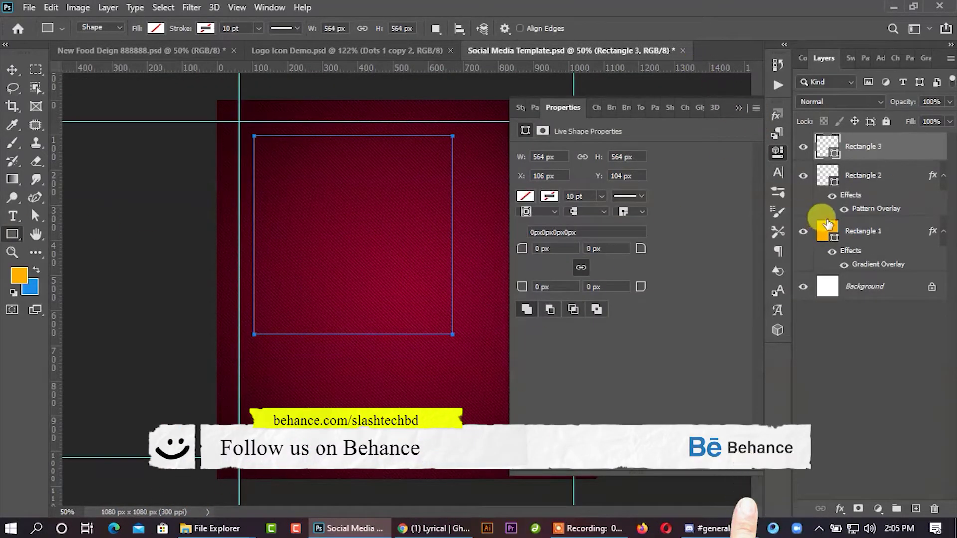
Set the foreground colour to orange #ffb000 and confirm the square's fill colour.
double_click(828, 148)
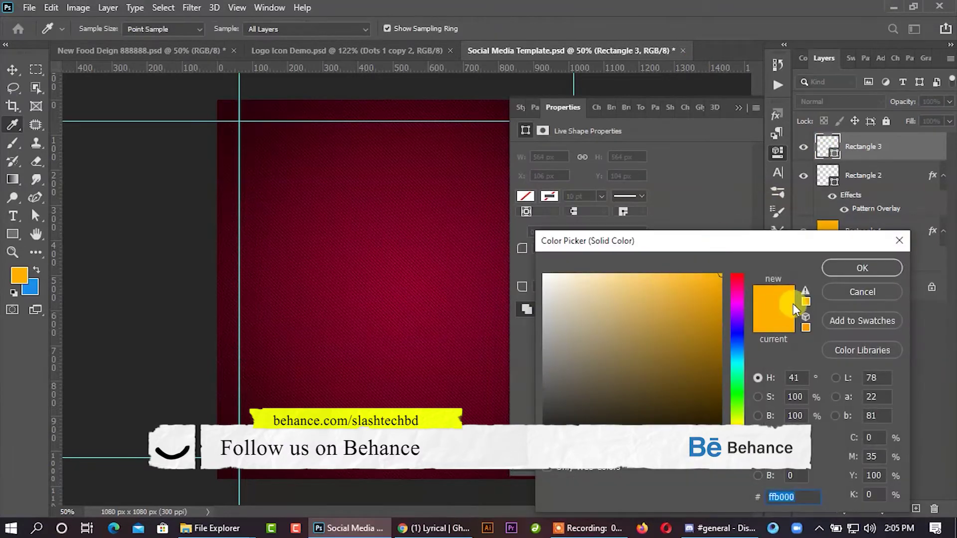
left_click(858, 270)
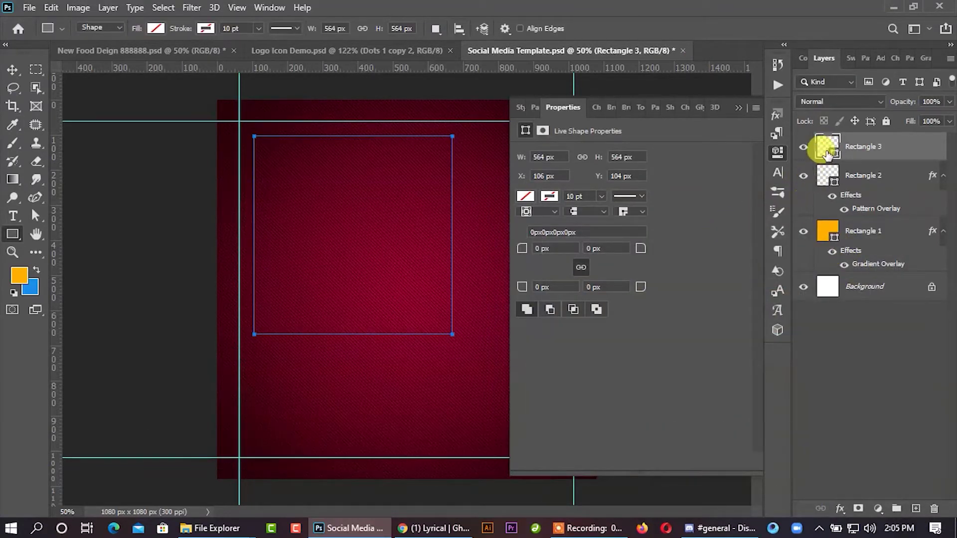
left_click(12, 70)
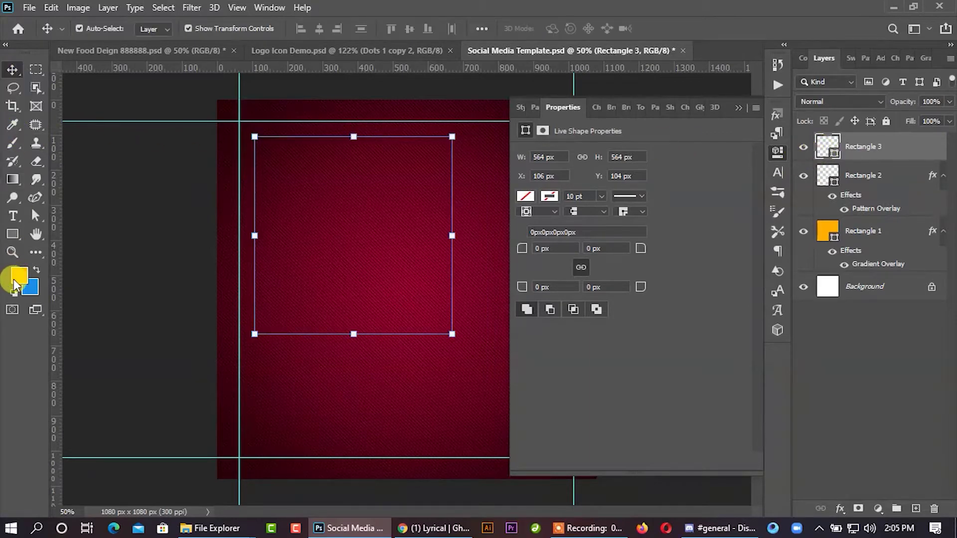
left_click(18, 275)
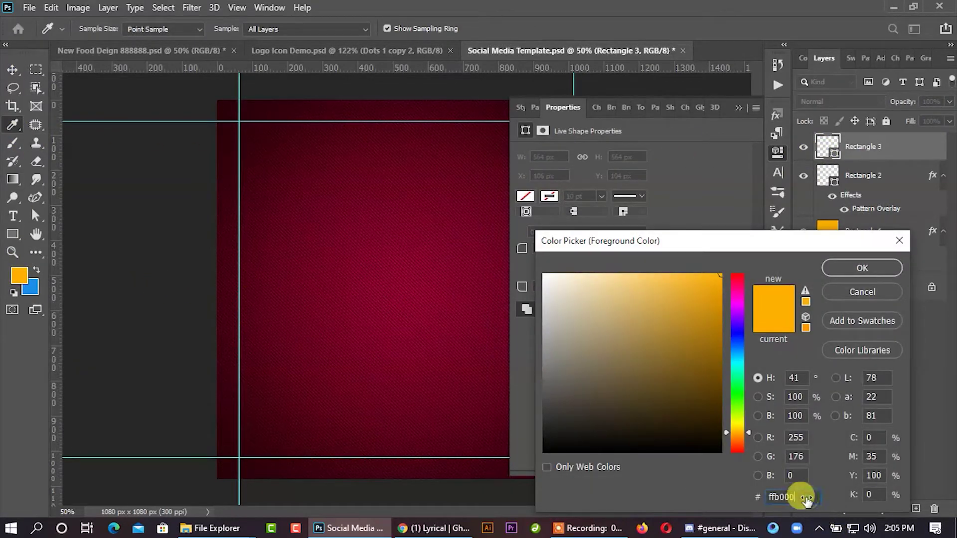
left_click(855, 267)
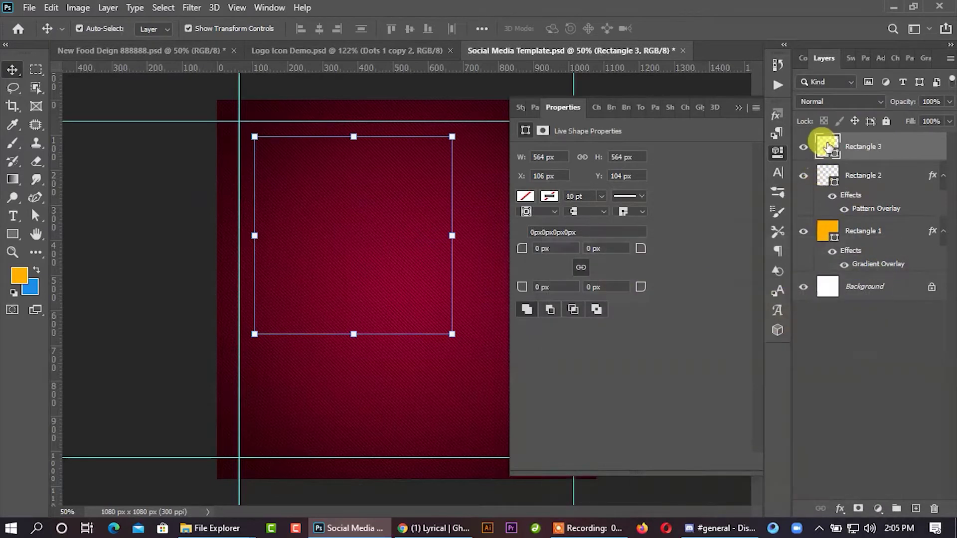
double_click(825, 146)
left_click(853, 274)
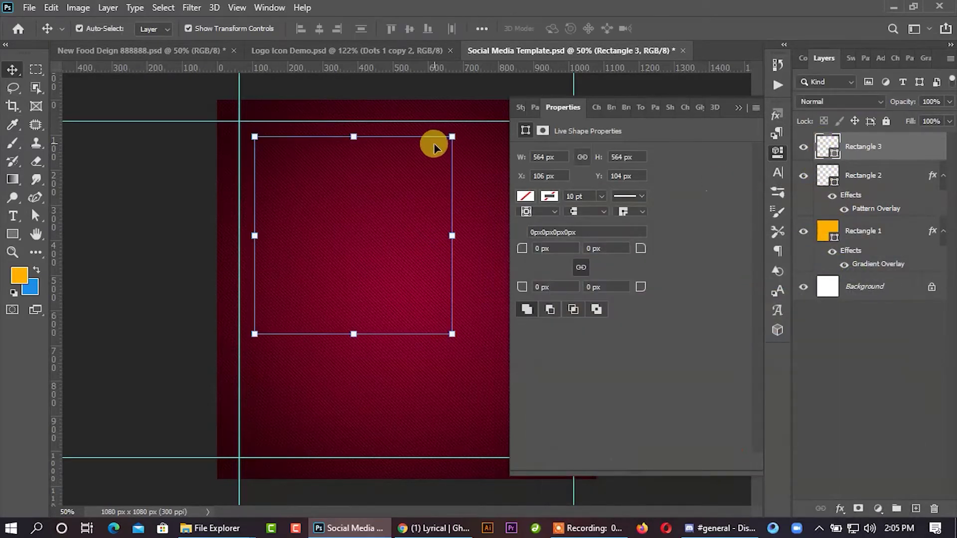
Move the square to the centre of the canvas with Free Transform.
left_click(735, 106)
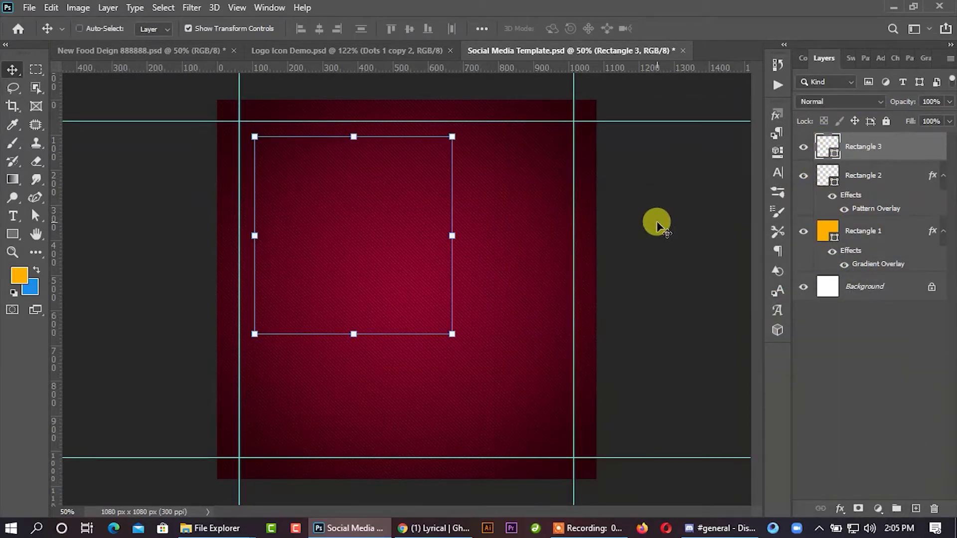
key("ctrl+t")
left_click_drag(310, 249, 364, 328)
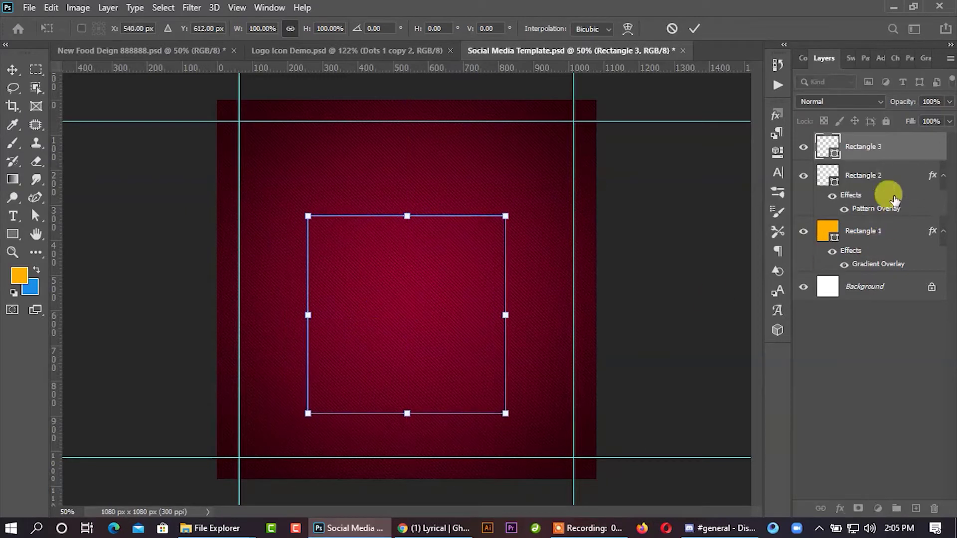
left_click(696, 28)
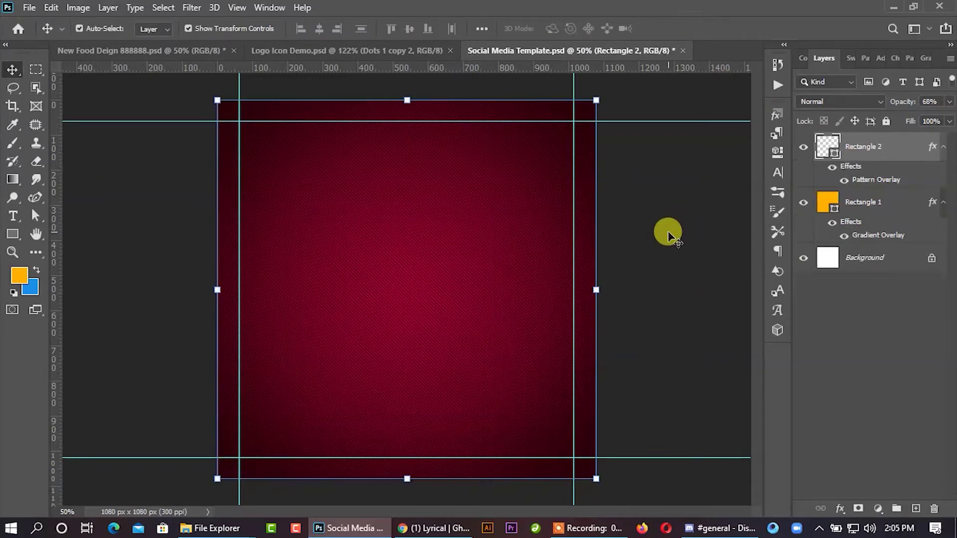
Delete the empty square, then draw a new orange square with rounded corners.
key("Delete")
left_click(10, 234)
left_click_drag(274, 238, 423, 384)
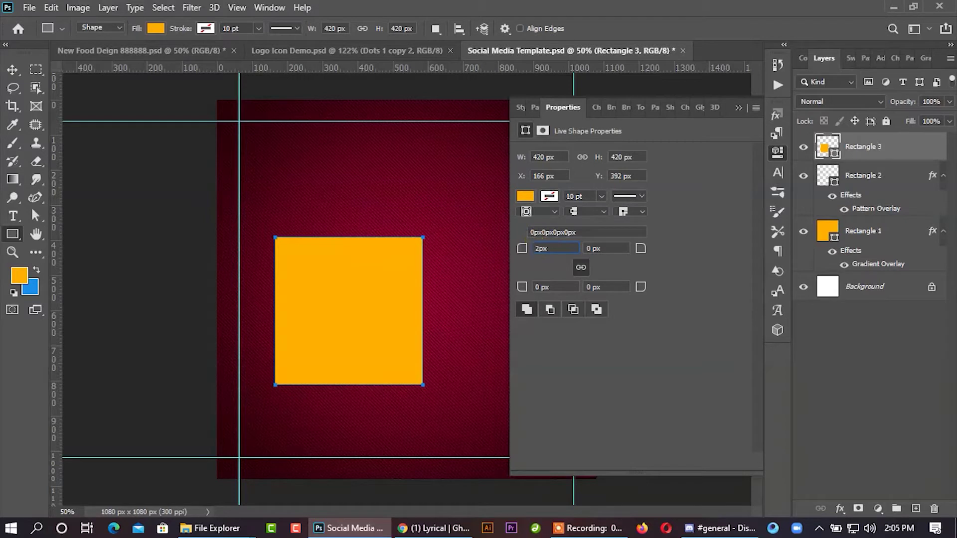
type("210")
key("Return")
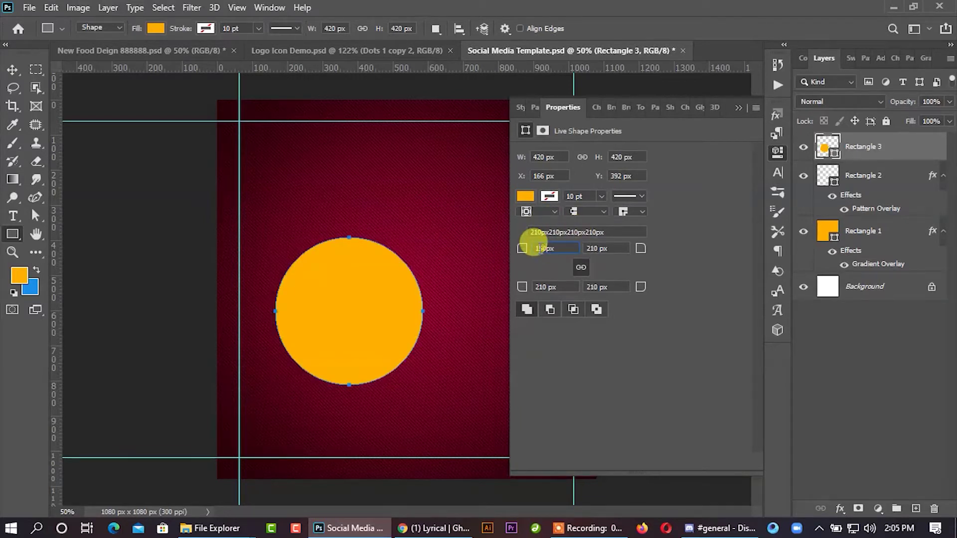
key("Return")
left_click(738, 107)
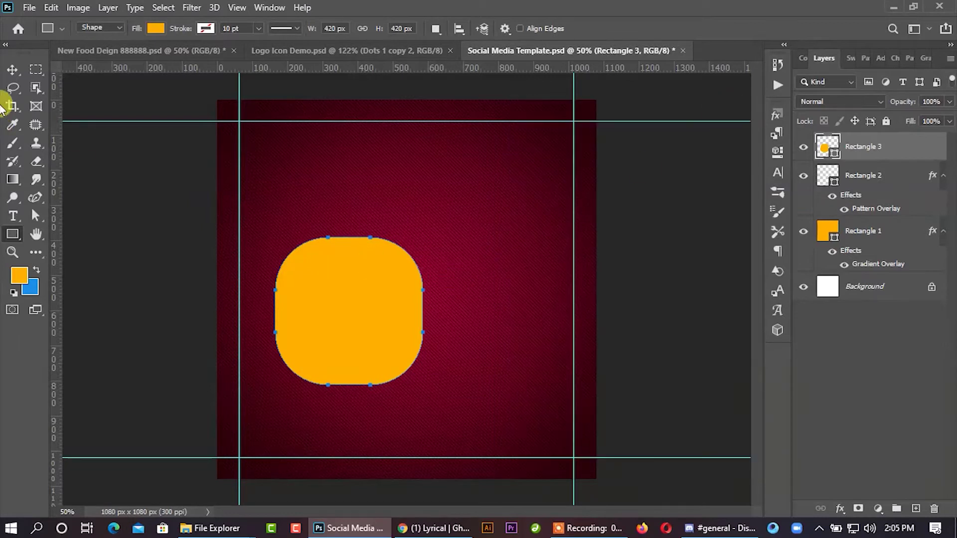
Enlarge the orange square to about 996 px with 150 px corners and shift it down-right.
left_click(13, 69)
left_click_drag(423, 312, 507, 293)
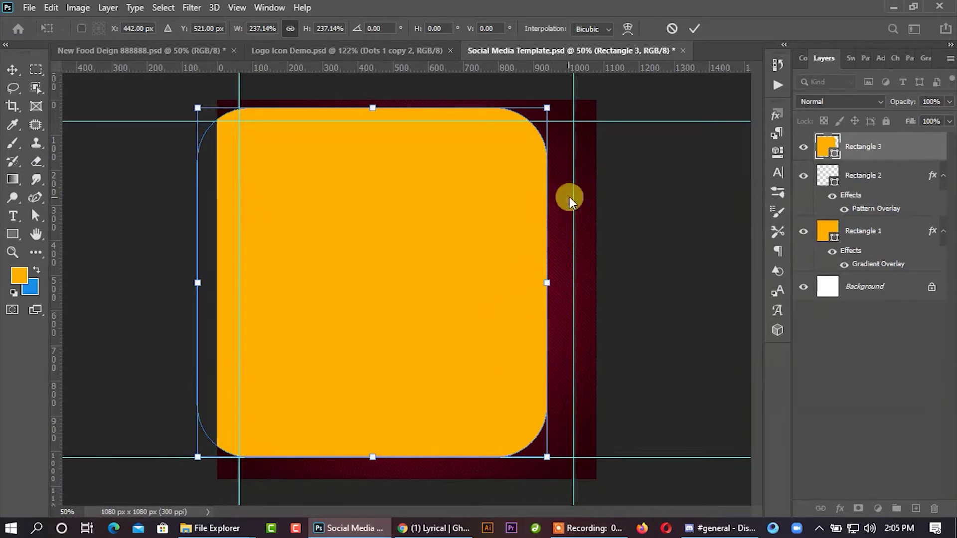
left_click(776, 157)
left_click(697, 30)
type("130")
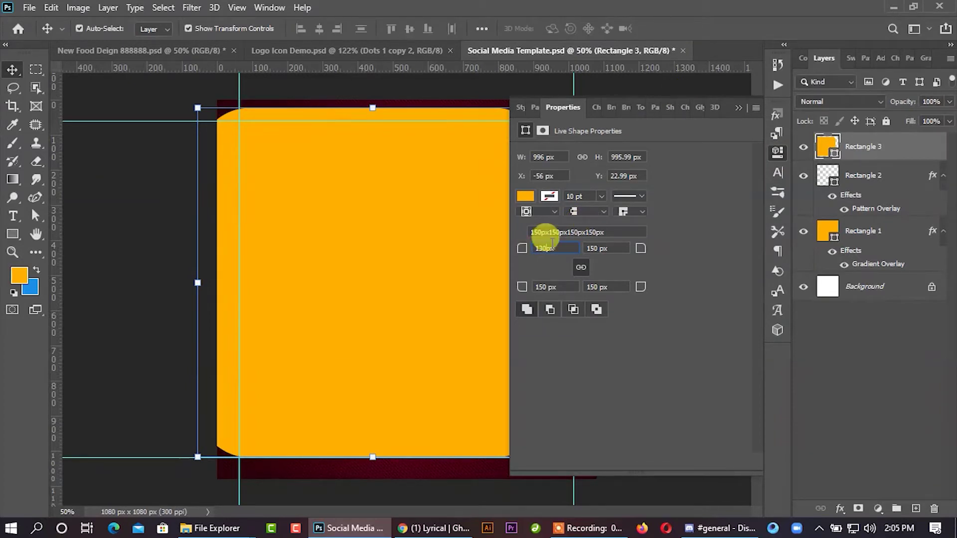
left_click(739, 108)
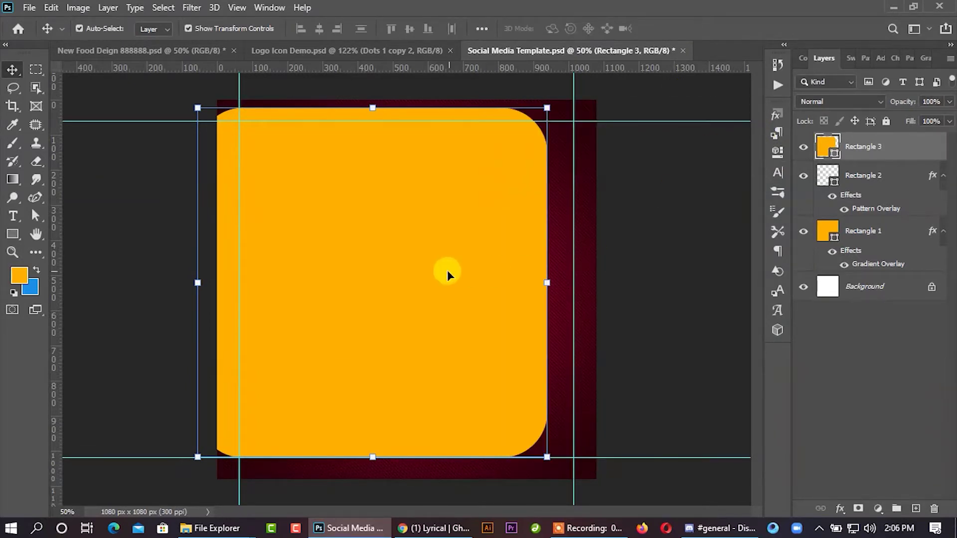
left_click_drag(426, 288, 446, 335)
Move the orange panel up-left so its rounded corner sits in the canvas's top-left.
key("ctrl+t")
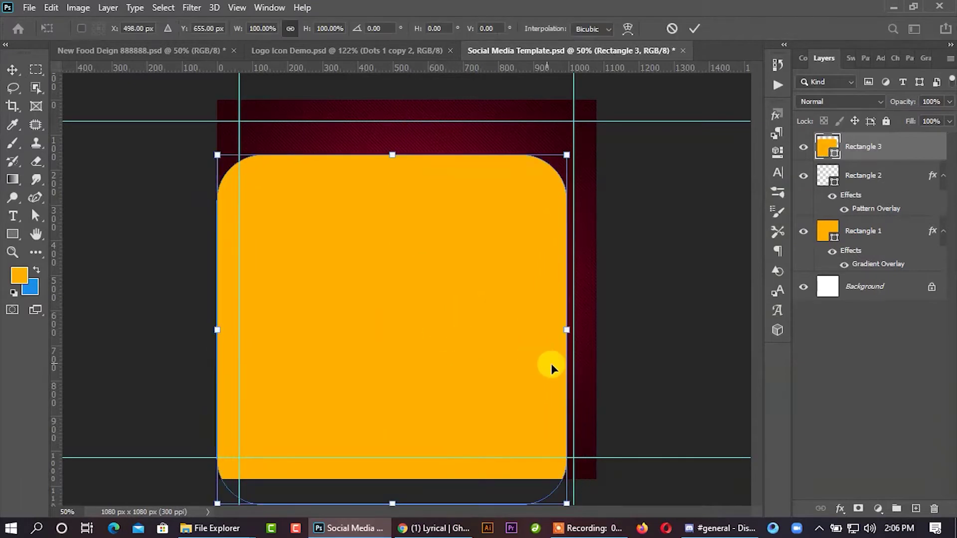
scroll(384, 329, "down", 2)
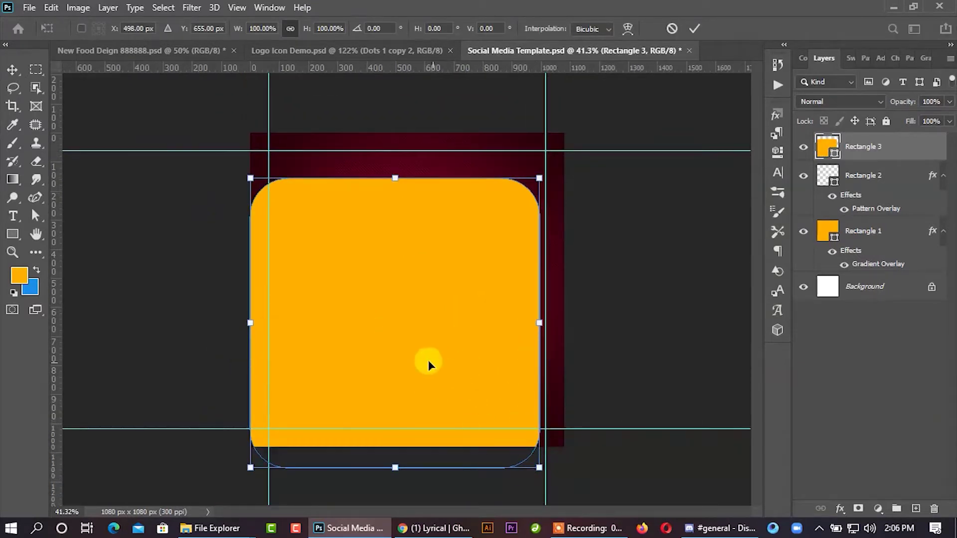
left_click_drag(416, 309, 288, 150)
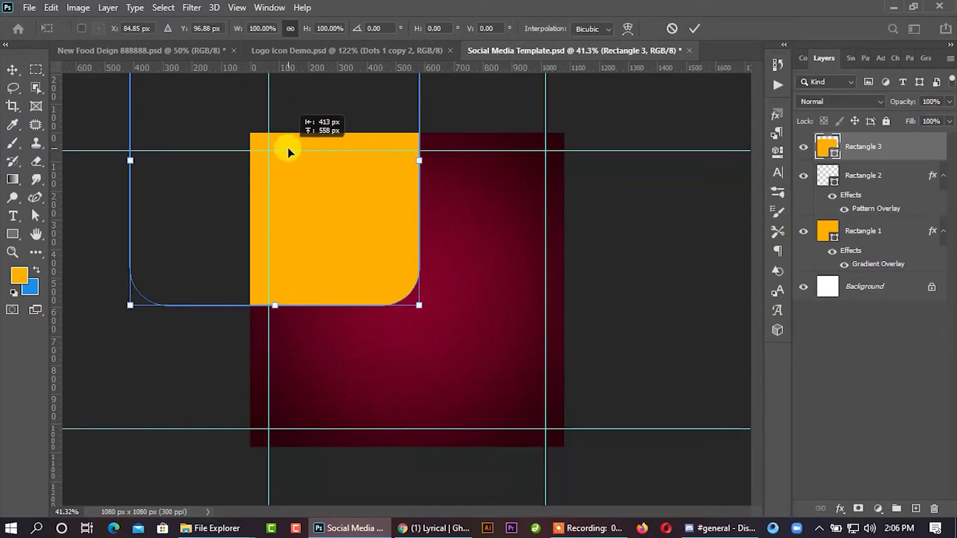
left_click_drag(288, 148, 299, 156)
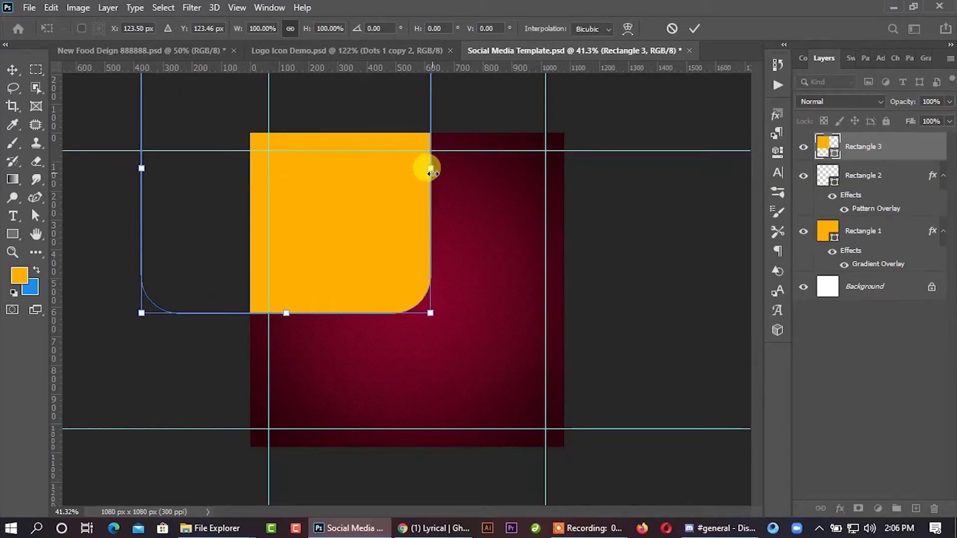
left_click(694, 29)
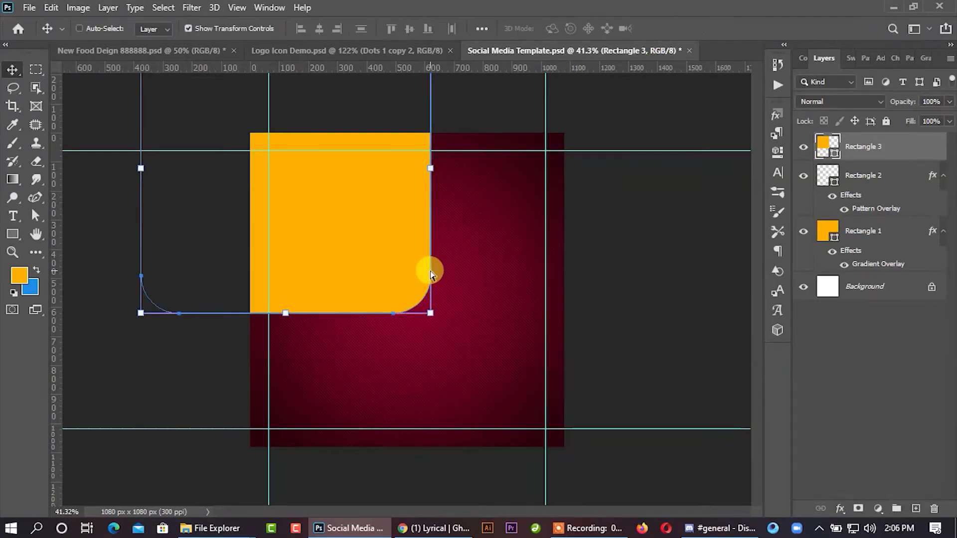
Tilt the orange panel slightly and drag out an offset duplicate.
key("ctrl+t")
left_click_drag(138, 299, 149, 305)
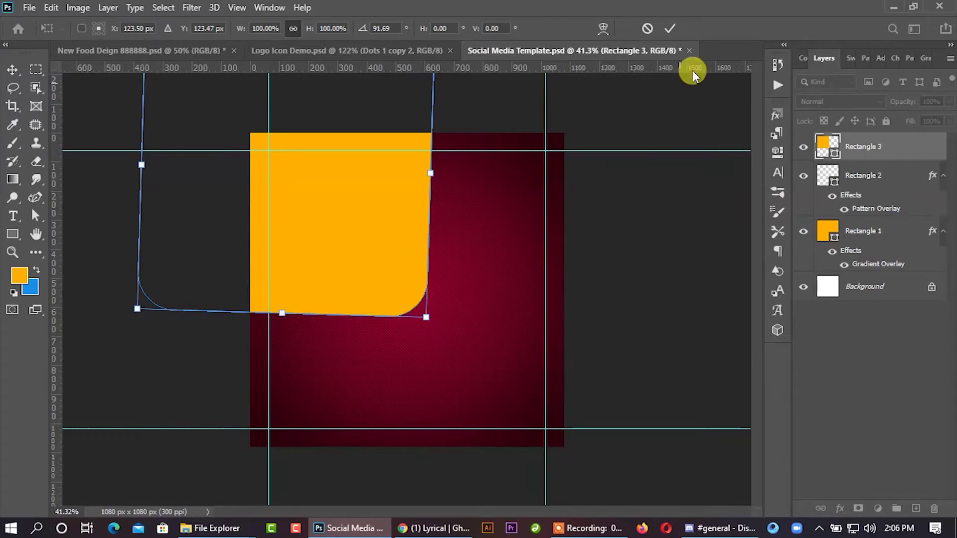
left_click(676, 31)
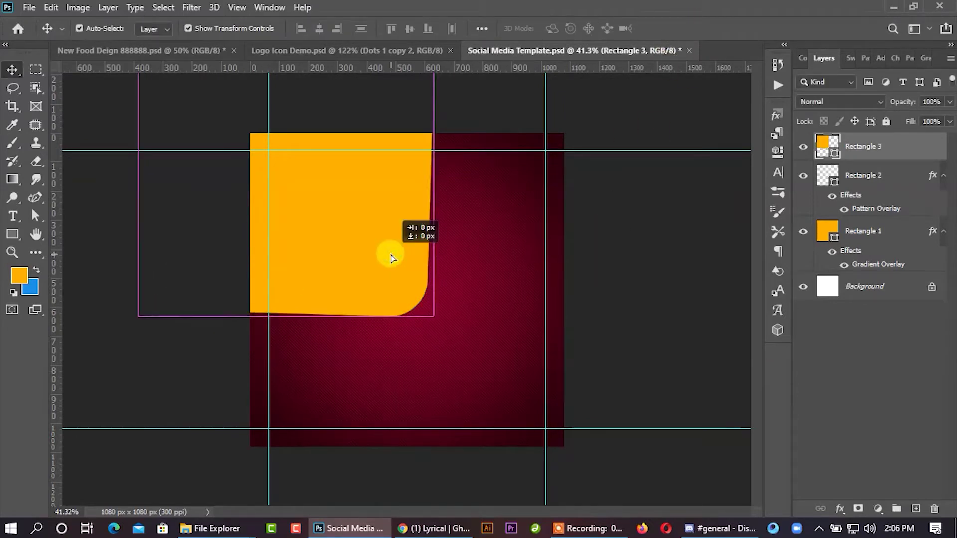
mouse_move(392, 257)
left_mouse_down()
mouse_move(376, 254)
mouse_move(377, 264)
left_mouse_up()
Clear the copy's fill and give it a dark crimson #60011e stroke sampled from the background.
left_click(609, 286)
left_click(35, 215)
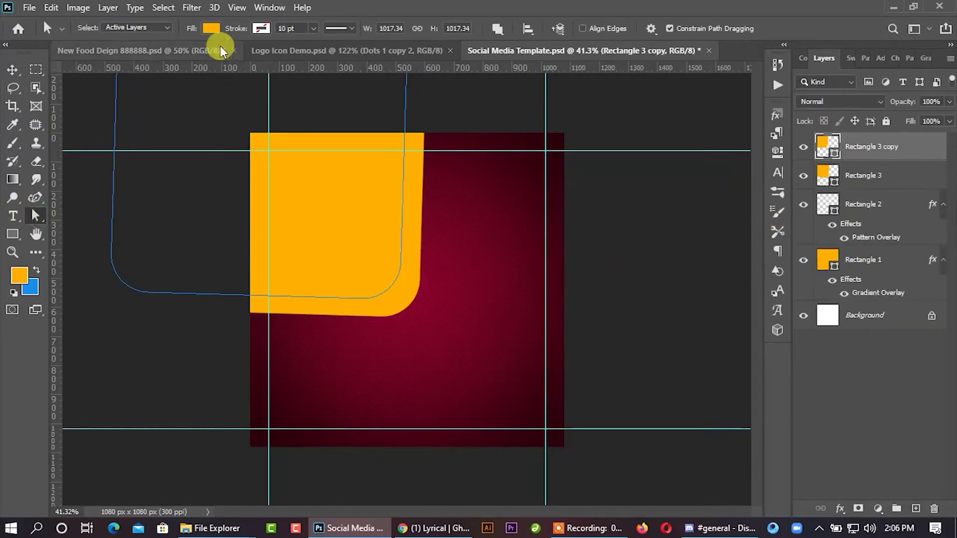
left_click(212, 28)
left_click(261, 28)
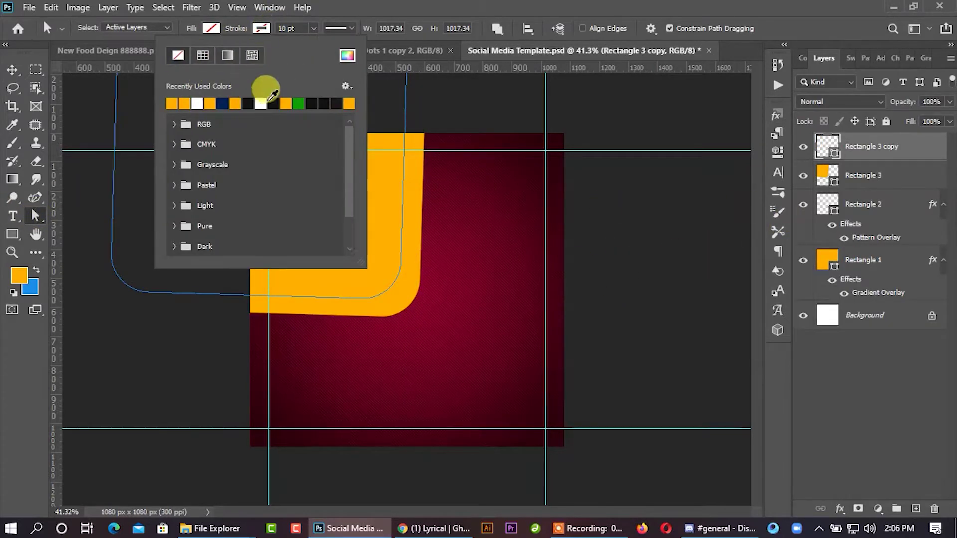
left_click(348, 55)
left_click(454, 245)
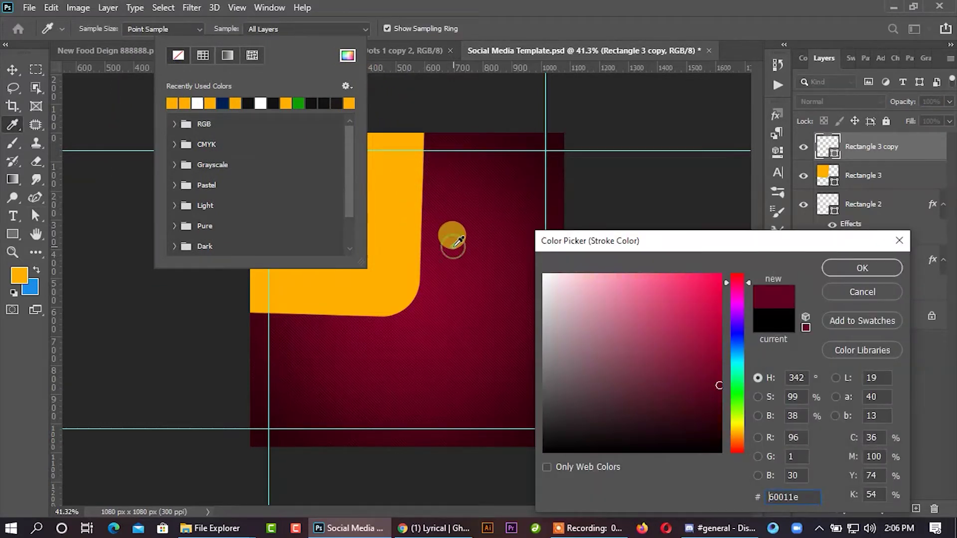
left_click(841, 268)
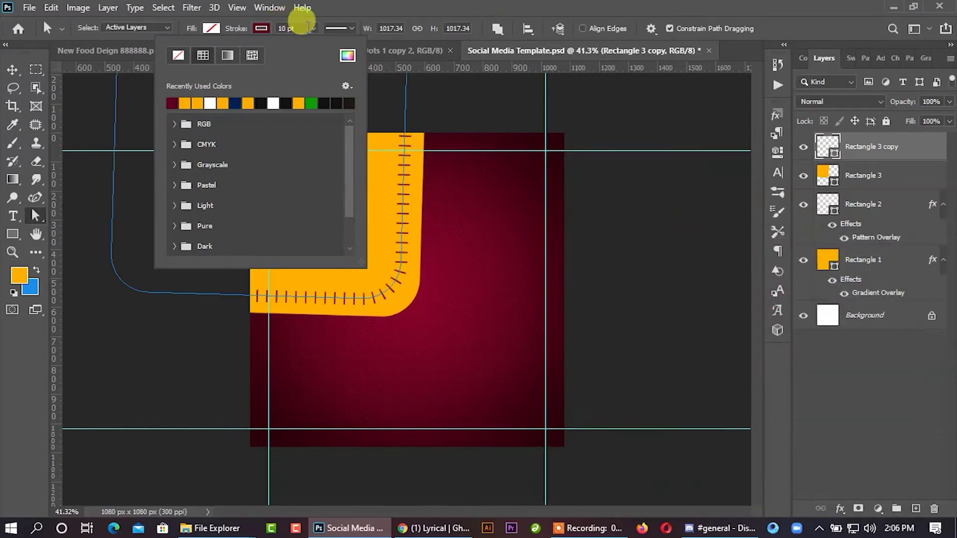
Set the outline's stroke width to 5 pt and nudge it down-right.
left_click(338, 28)
left_click(286, 28)
type("5")
key("Return")
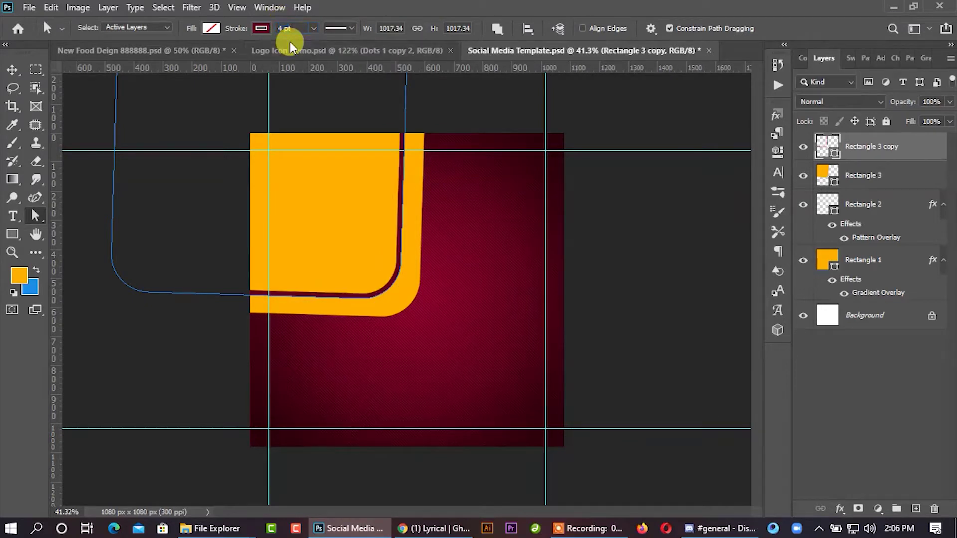
left_click(13, 69)
key("shift+Right")
key("shift+Right")
key("shift+Right")
key("shift+Down")
key("shift+Down")
key("shift+Down")
key("shift+Down")
key("shift+Down")
key("shift+Down")
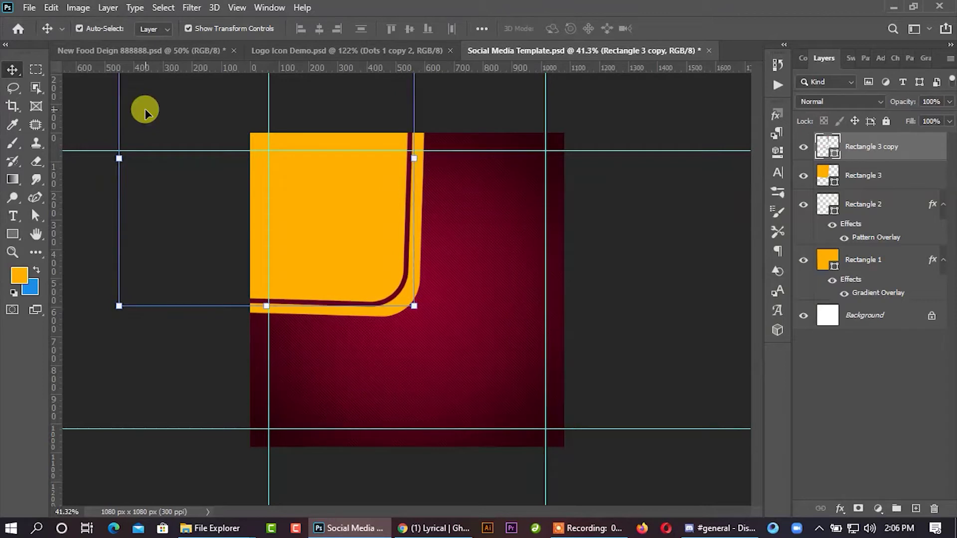
Scale the orange panel and its crimson outline together to about 94% and straighten them.
key("shift+Right")
left_click(861, 187, "ctrl")
key("ctrl+t")
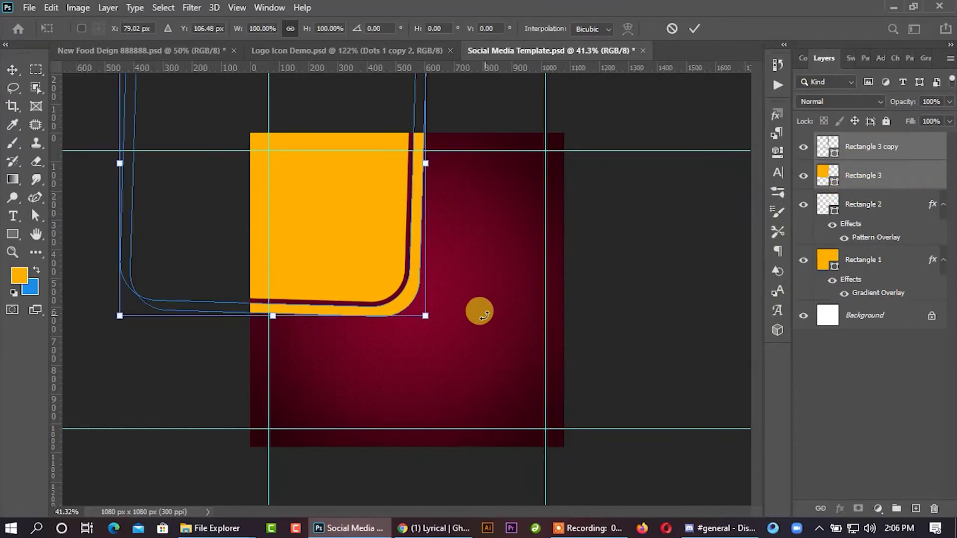
left_click_drag(480, 306, 482, 311)
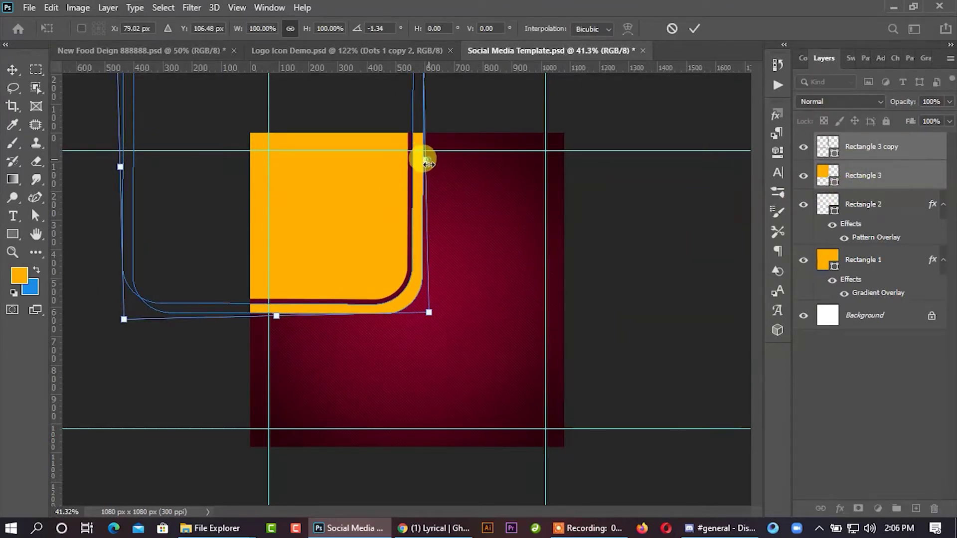
left_click_drag(428, 160, 391, 216)
mouse_move(470, 290)
left_mouse_down()
mouse_move(417, 287)
mouse_move(373, 252)
left_mouse_up()
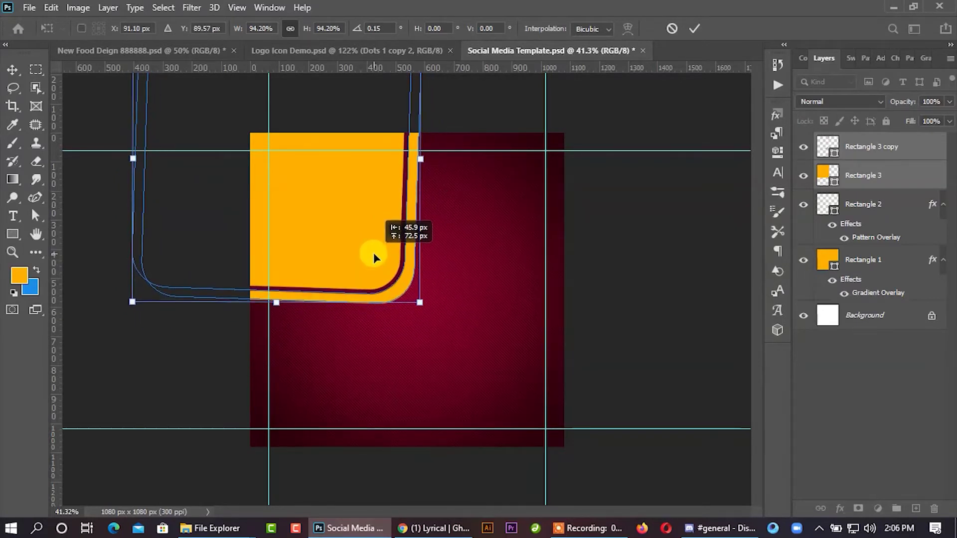
left_click(695, 28)
Duplicate the two panel layers, undoing a misplaced first copy.
left_click_drag(369, 236, 629, 508)
key("ctrl+z")
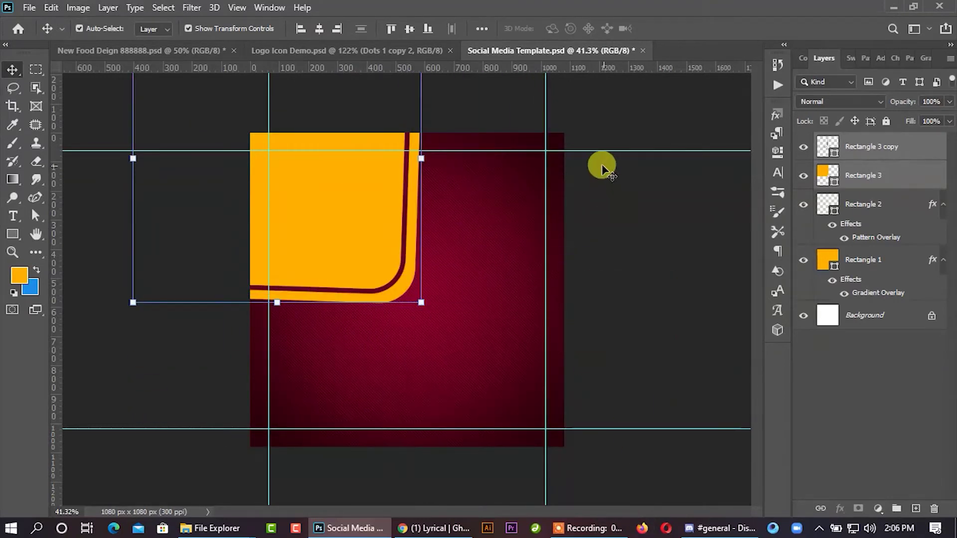
left_click_drag(375, 189, 409, 267)
Flip the duplicate panel vertically and horizontally, and place it in the lower-right corner.
key("ctrl+t")
right_click(411, 260)
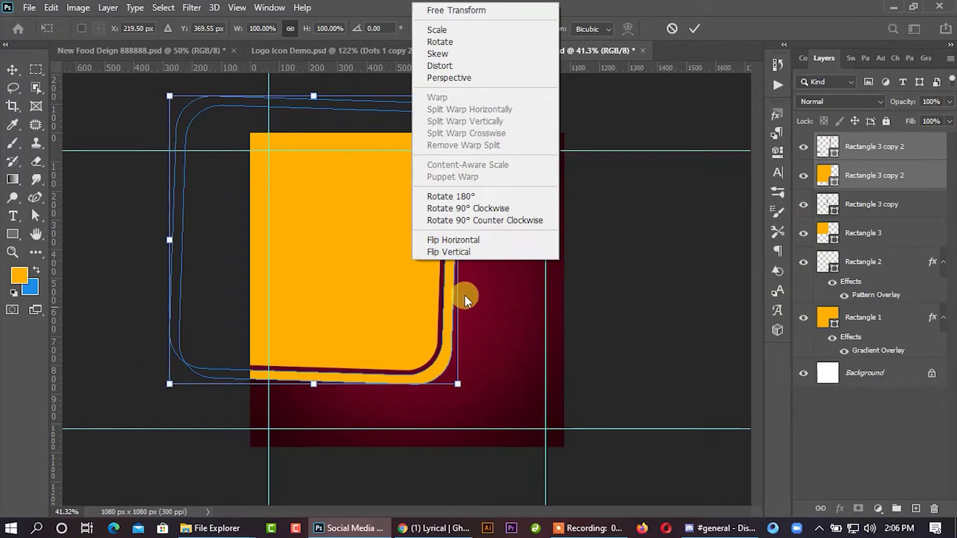
left_click(460, 252)
right_click(415, 277)
left_click(450, 255)
mouse_move(368, 261)
left_mouse_down()
mouse_move(468, 392)
mouse_move(492, 381)
left_mouse_up()
left_click(695, 28)
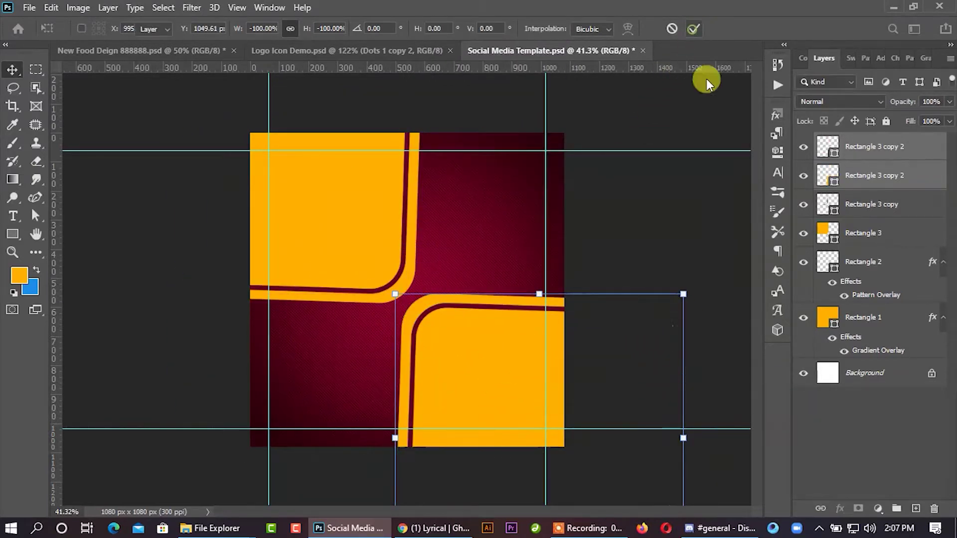
Select the upper-left panel and its stripe layer, and nudge them into place.
left_click(850, 216)
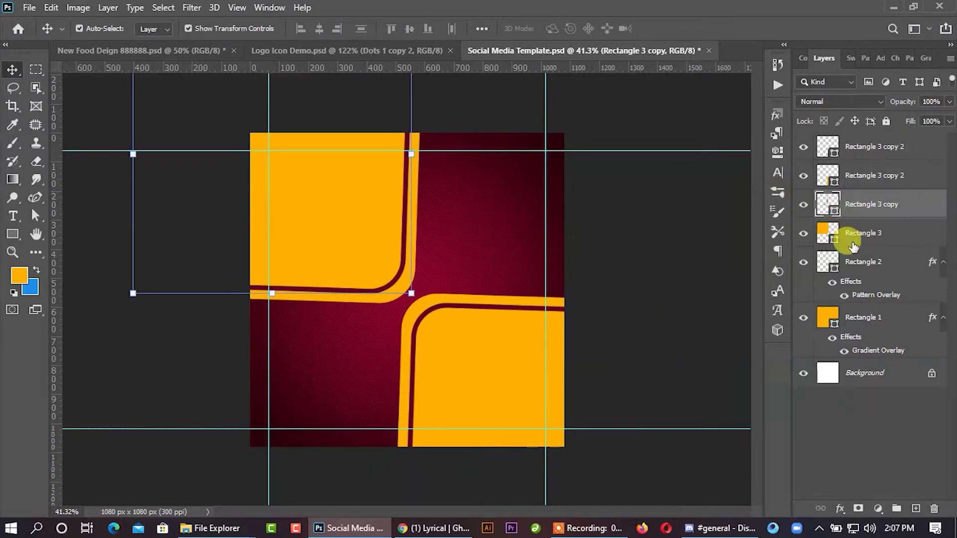
left_click(852, 234)
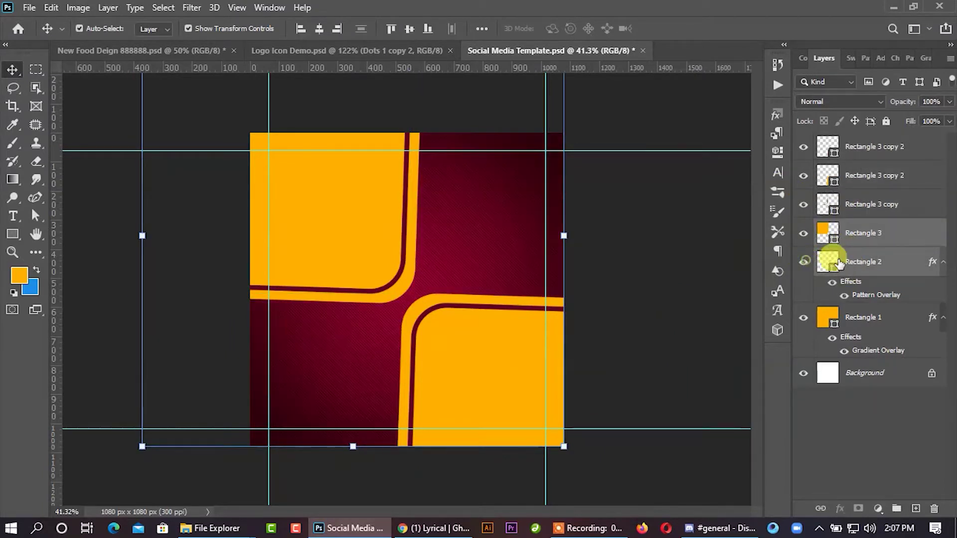
left_click(854, 147)
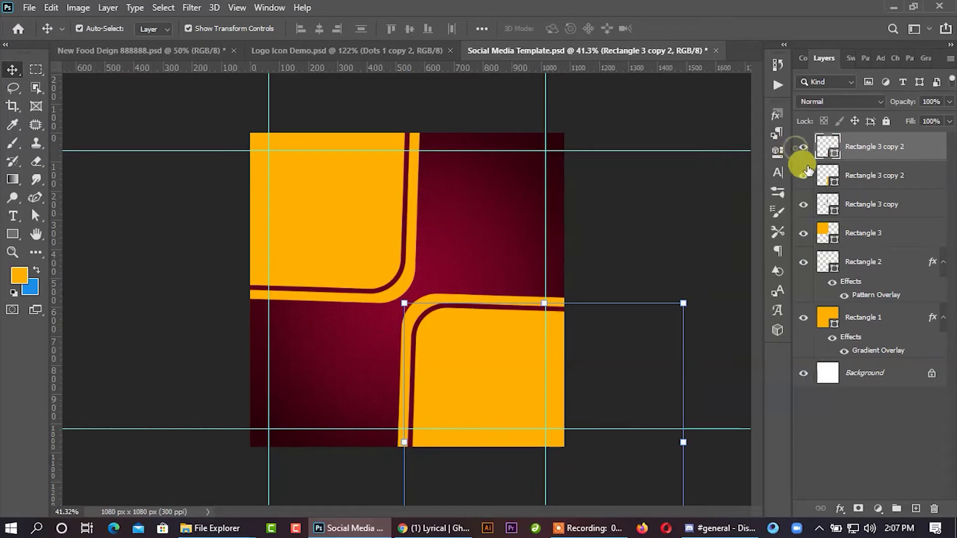
left_click(845, 195)
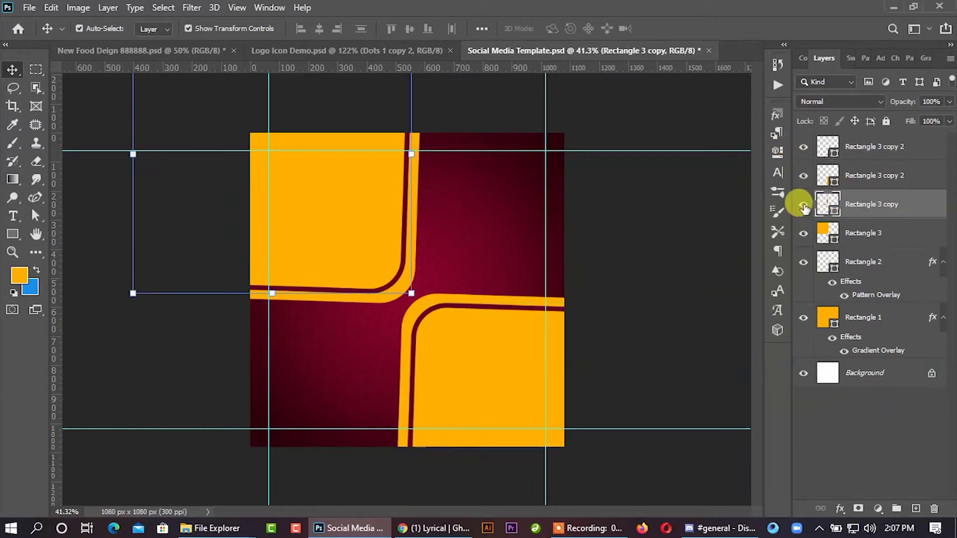
left_click(848, 233, "ctrl")
key("ctrl+t")
left_click_drag(396, 242, 381, 227)
left_click(698, 30)
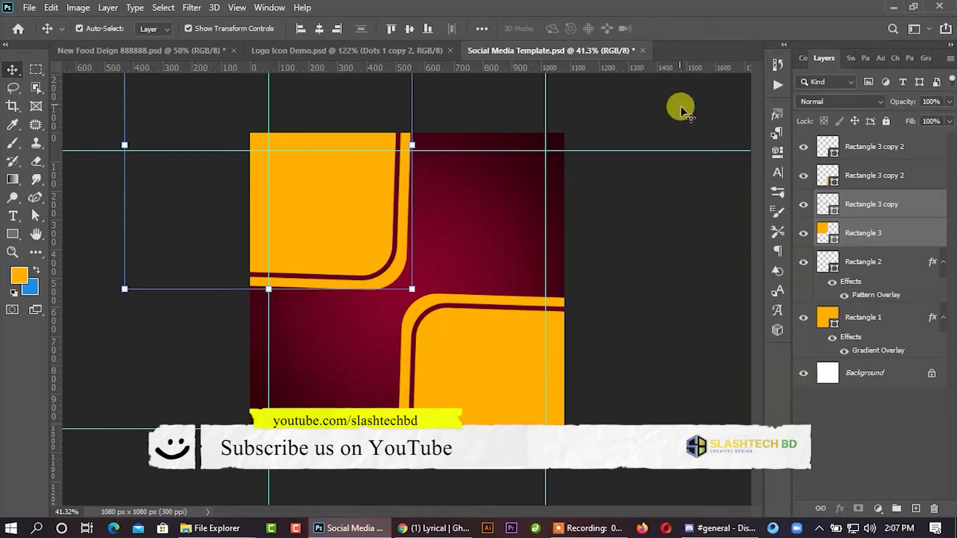
Nudge the upper-left panel right, then drag ipip.png from File Explorer into the design.
key("Right")
key("Right")
key("Right")
left_click(572, 272)
mouse_move(209, 528)
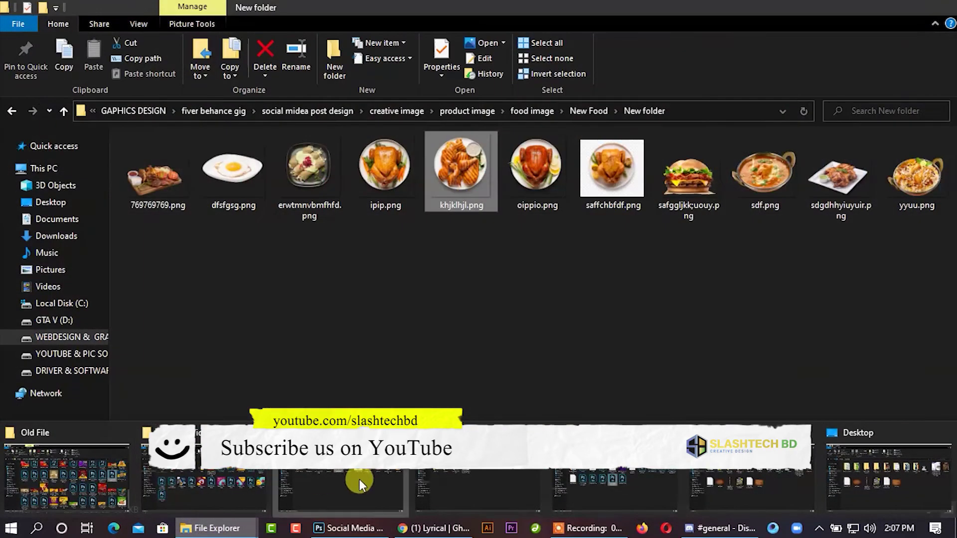
left_click(359, 479)
mouse_move(383, 169)
left_mouse_down()
mouse_move(344, 252)
mouse_move(412, 304)
left_mouse_up()
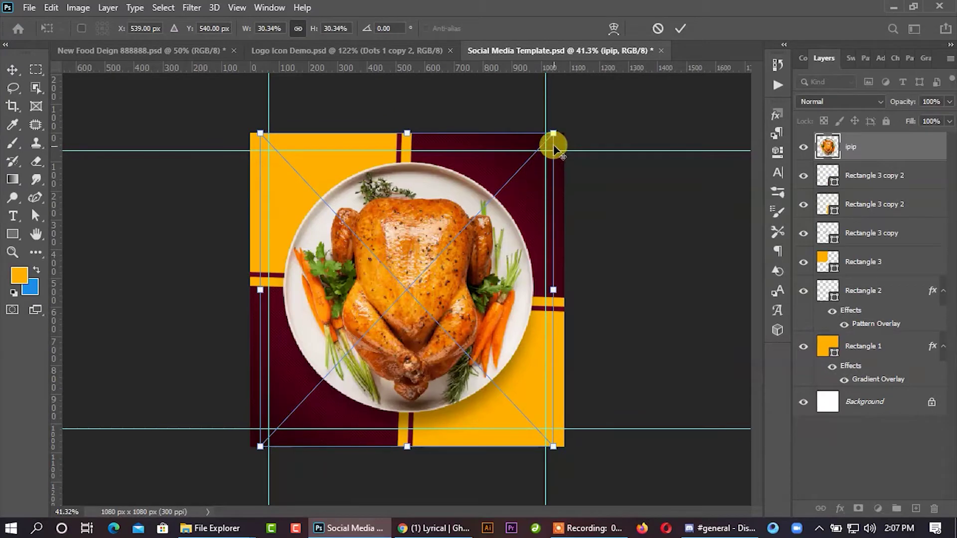
Scale the placed chicken photo down, move it slightly lower, and commit it.
left_click_drag(552, 133, 523, 164)
left_click_drag(425, 268, 426, 273)
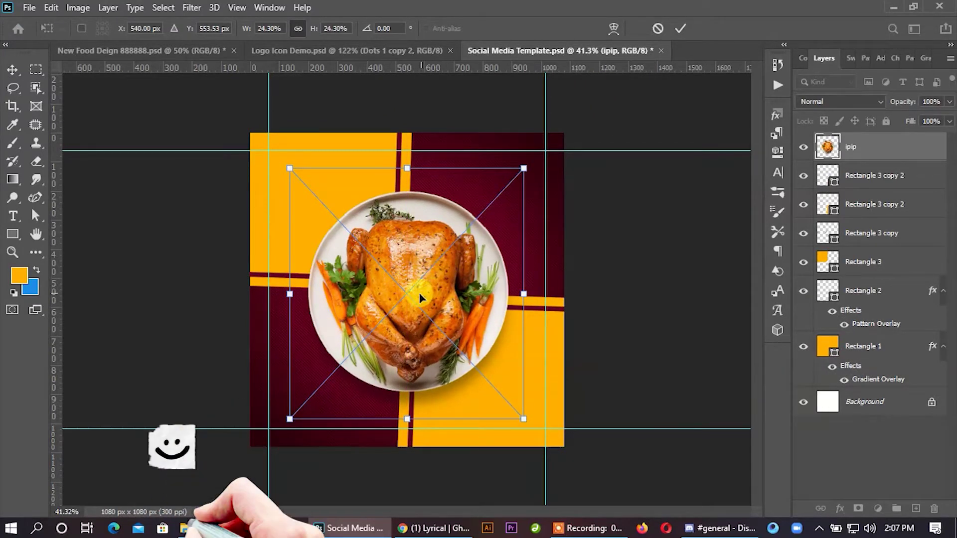
left_click_drag(524, 171, 509, 175)
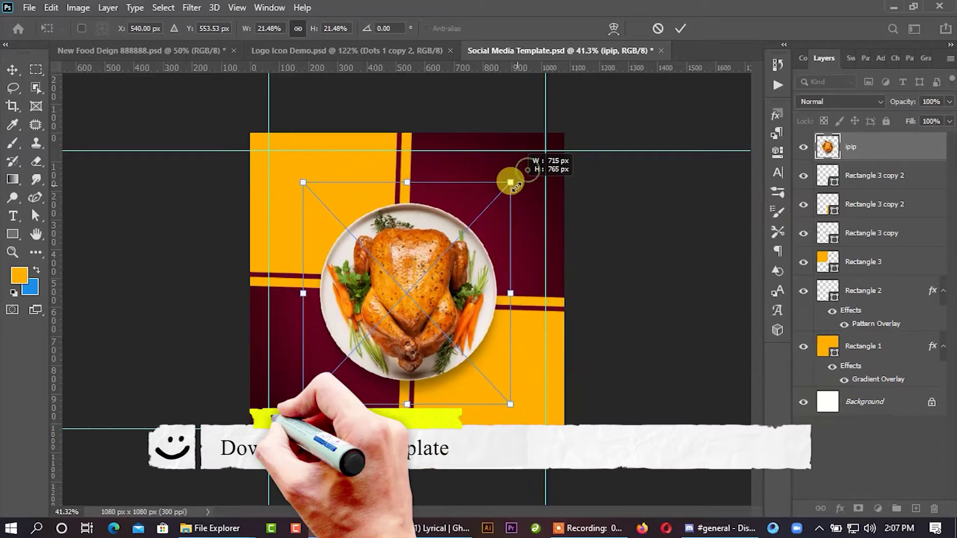
left_click(680, 29)
Select the Rectangle 3 panel and its copy stripe, and start widening them.
left_click(457, 207)
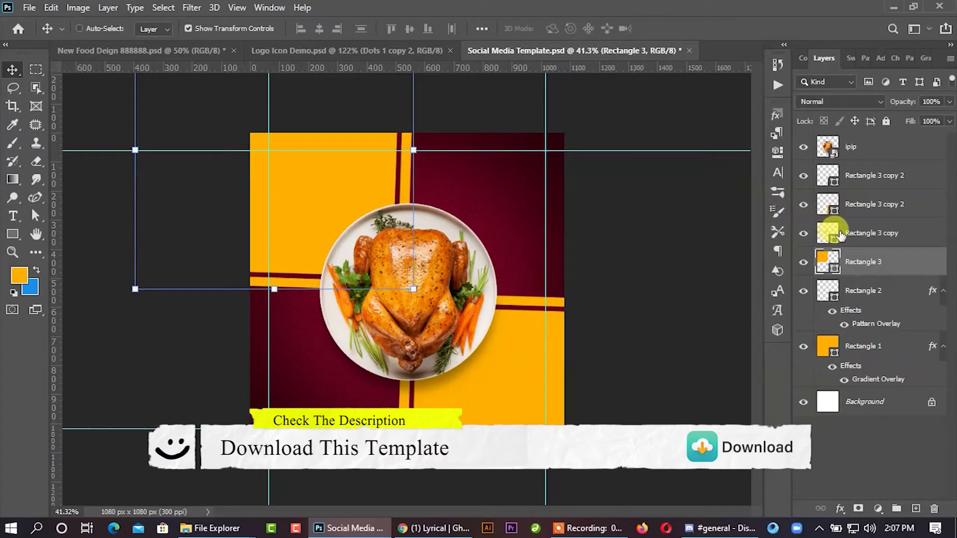
left_click(871, 233, "ctrl")
key("ctrl+t")
left_click_drag(413, 150, 445, 146)
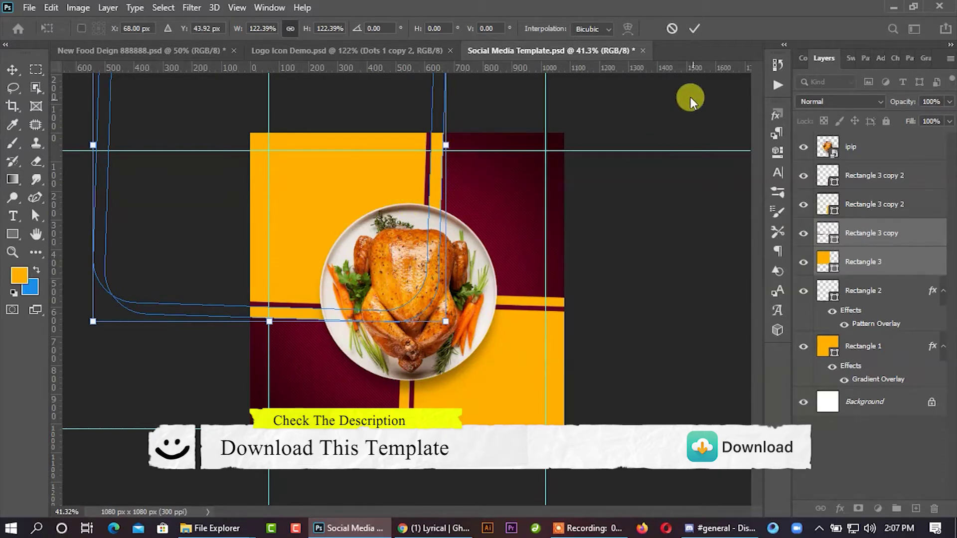
Commit the widened upper-left panel, then shrink the lower-right panel pair toward the corner.
left_click(672, 29)
left_click(654, 298)
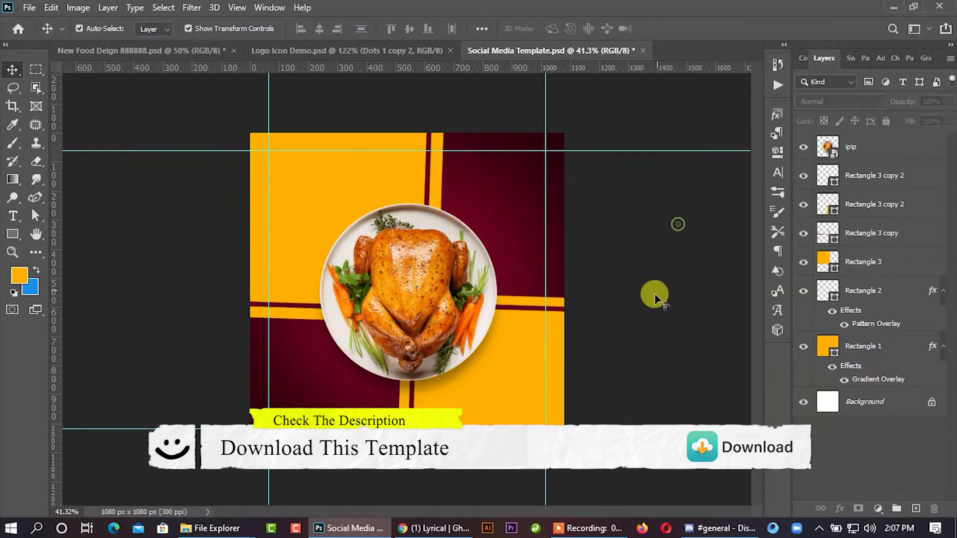
left_click(854, 243)
left_click(855, 204)
left_click(855, 176, "shift")
key("ctrl+t")
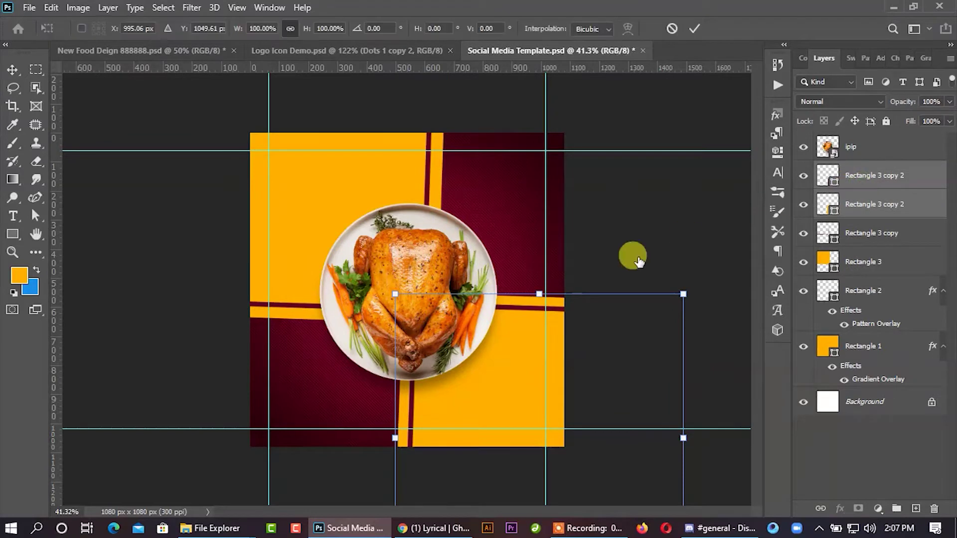
left_click_drag(683, 294, 632, 356)
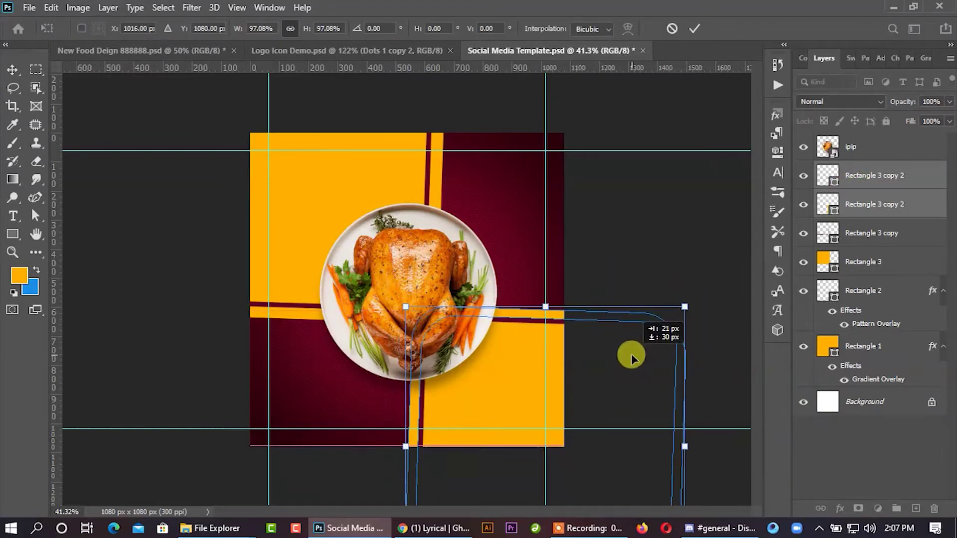
left_click(694, 29)
Move the chicken plate photo down and slightly right.
left_click(416, 323)
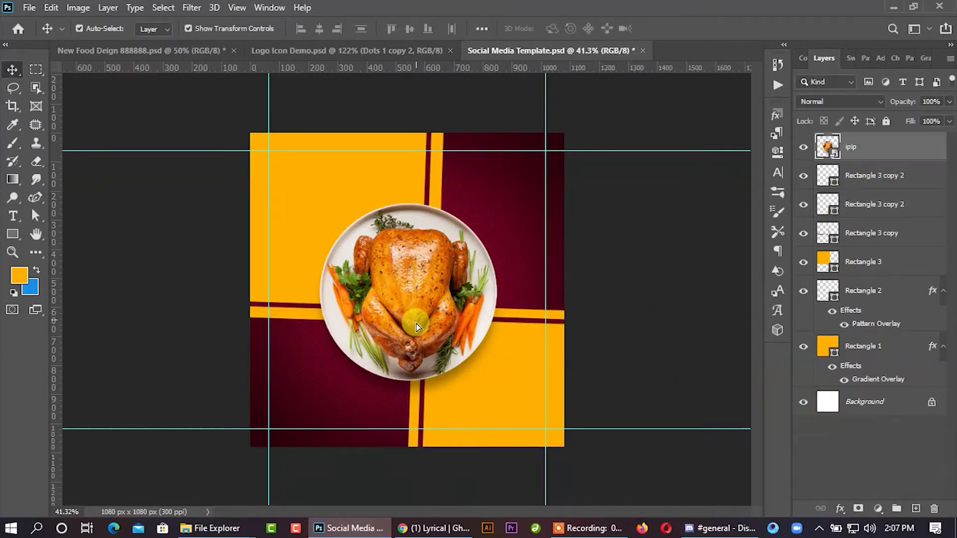
left_click_drag(416, 324, 423, 345)
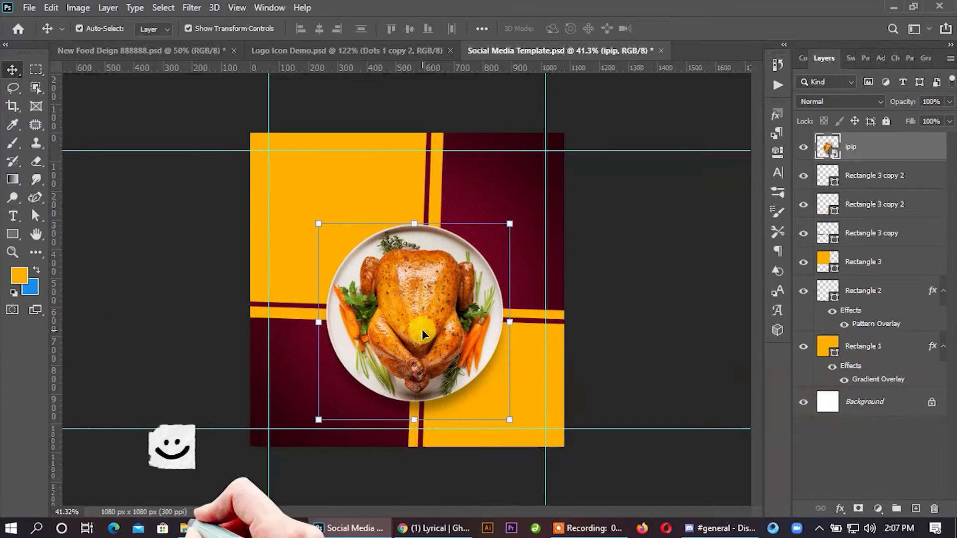
left_click(653, 305)
right_click(12, 234)
left_click(175, 220)
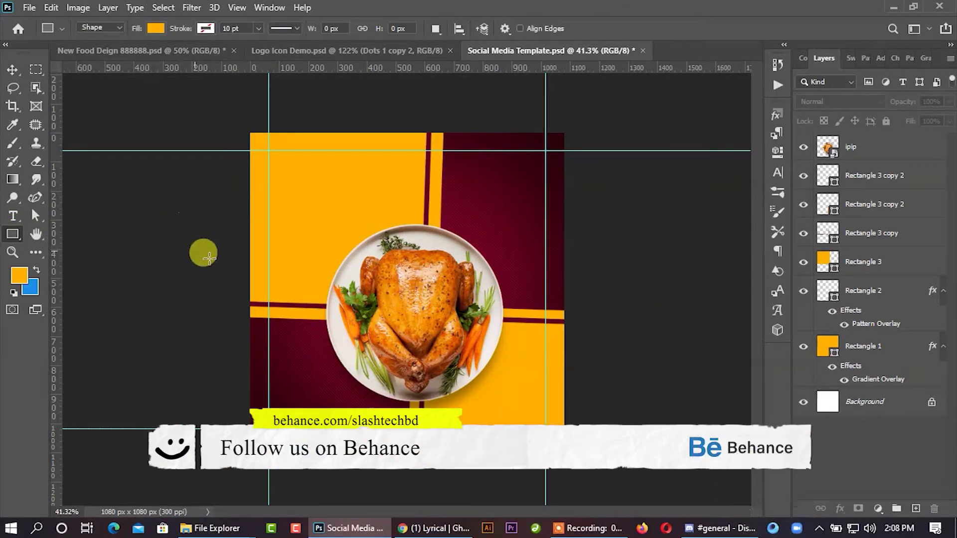
Draw a circle over the chicken plate, replacing an undone square.
left_click_drag(420, 305, 493, 373)
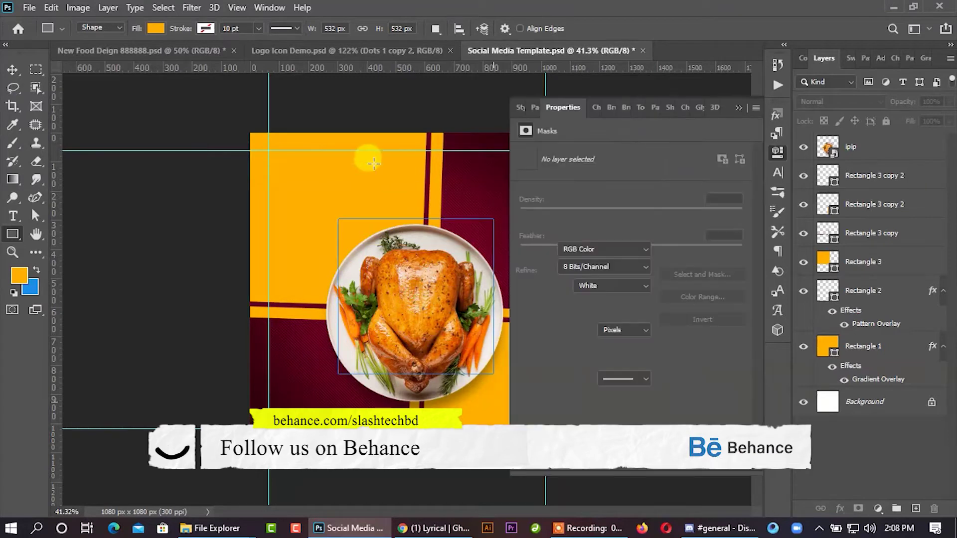
left_click(743, 110)
key("ctrl+z")
right_click(13, 234)
left_click(73, 261)
left_click_drag(387, 295, 500, 408)
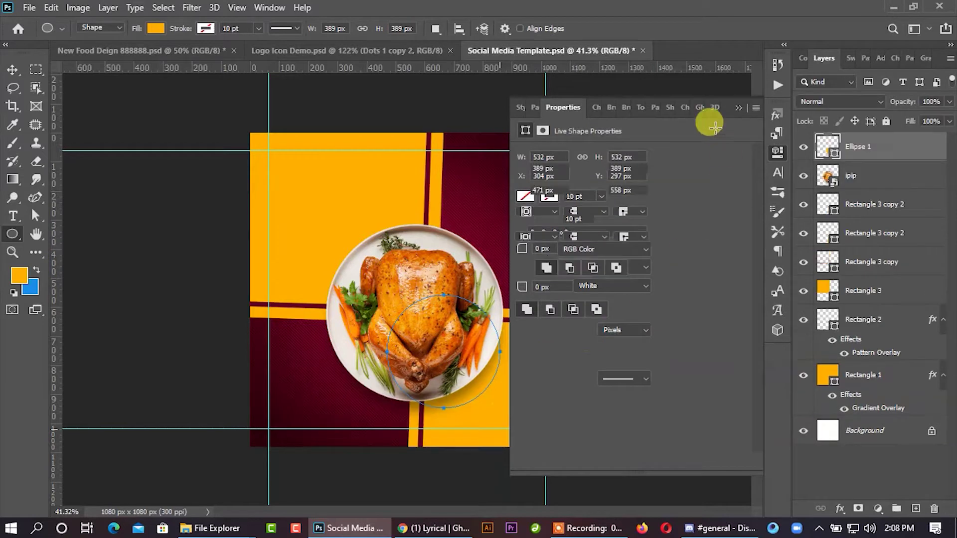
Enlarge the circle to cover the plate and centre it.
left_click(740, 109)
left_click(12, 69)
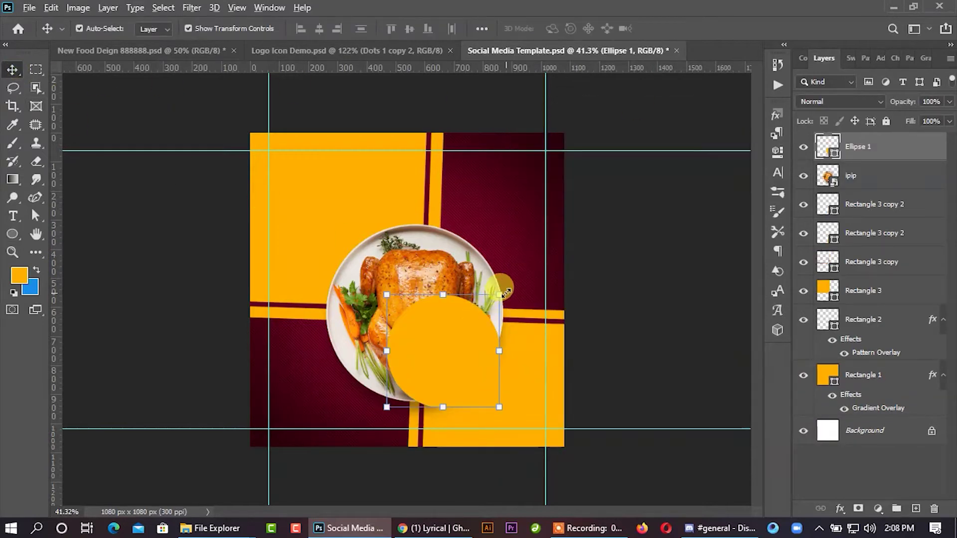
left_click_drag(506, 292, 521, 256)
left_click_drag(424, 363, 393, 339)
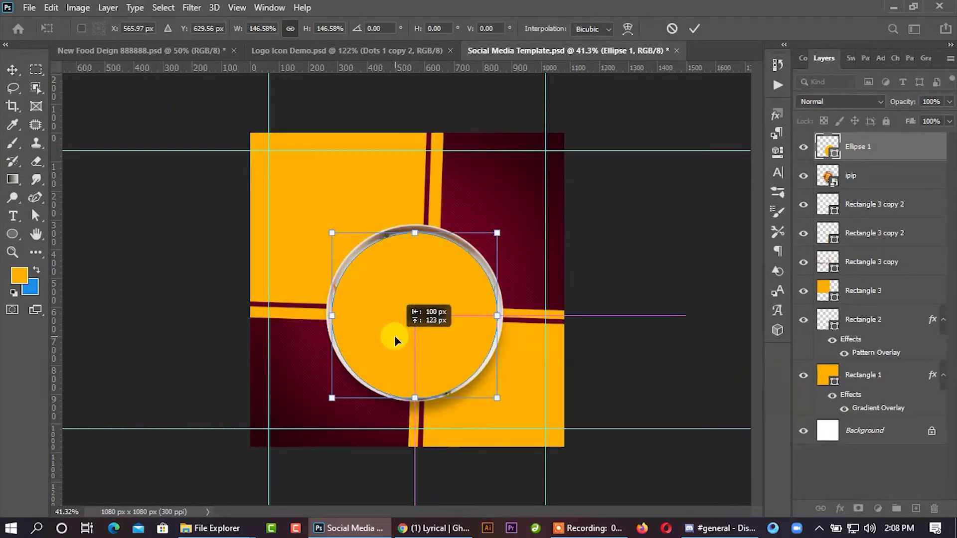
left_click_drag(393, 336, 393, 331)
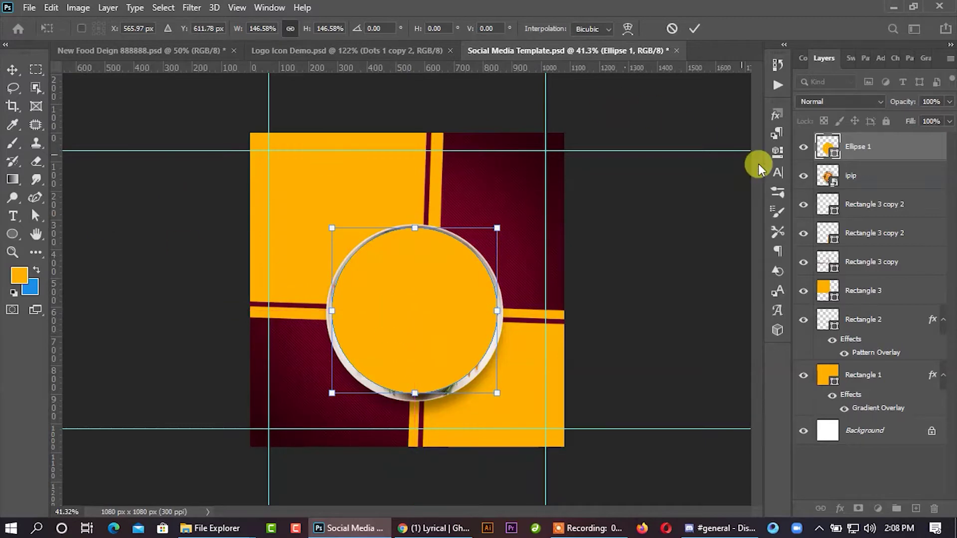
Give the circle a white fill and fit the whole design in view.
double_click(827, 147)
left_click_drag(574, 269, 504, 252)
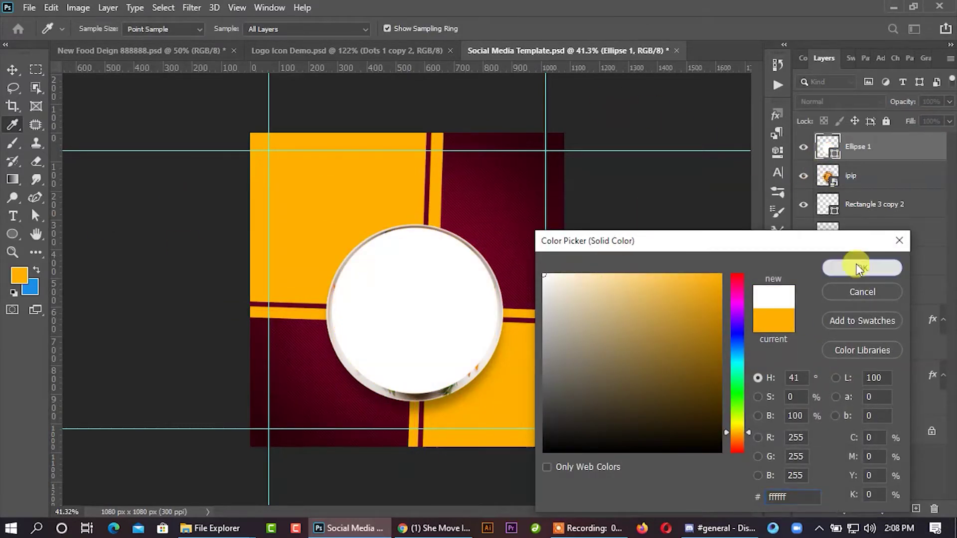
left_click(856, 268)
key("v")
key("ctrl+0")
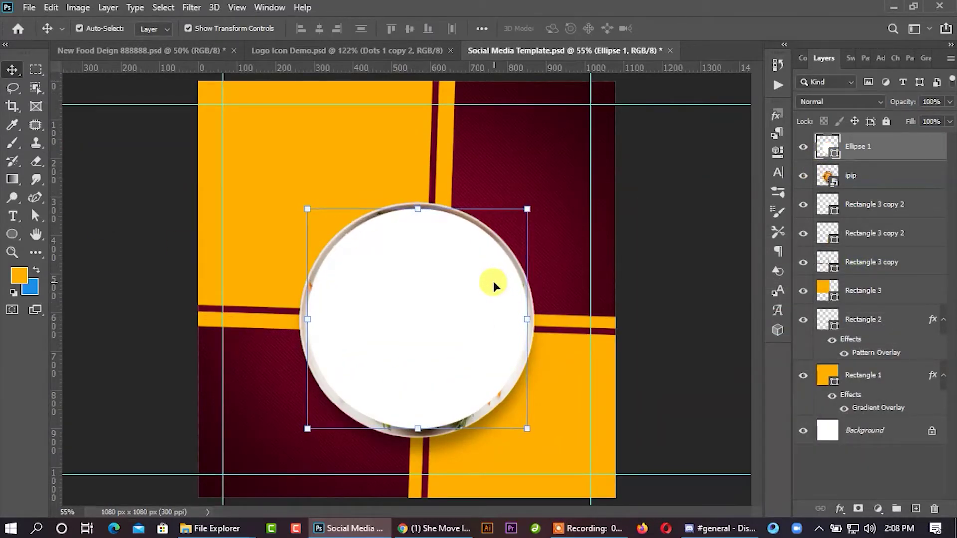
Scale the circle to about 110% and move its layer below Rectangle 3.
left_click_drag(527, 209, 534, 197)
left_click_drag(857, 147, 869, 291)
left_click_drag(537, 196, 544, 197)
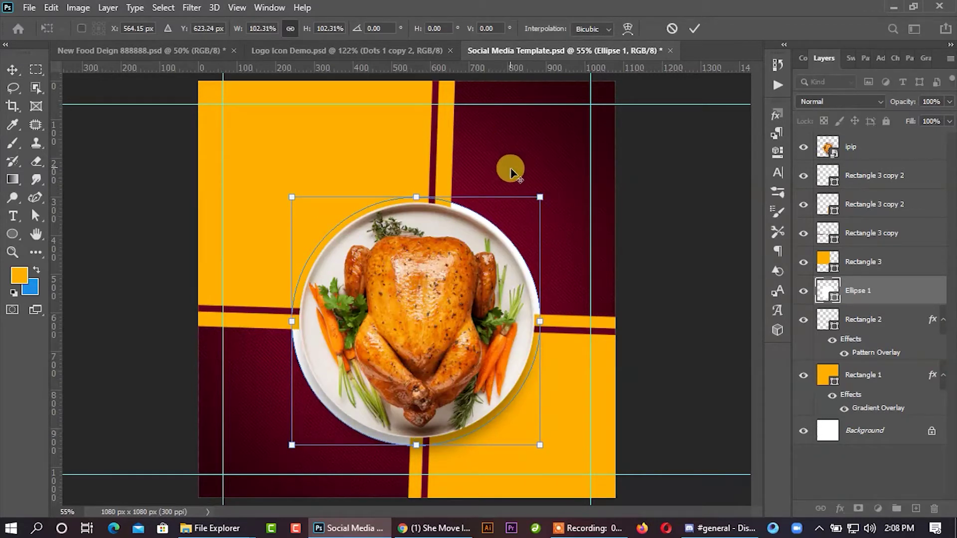
left_click_drag(539, 190, 544, 193)
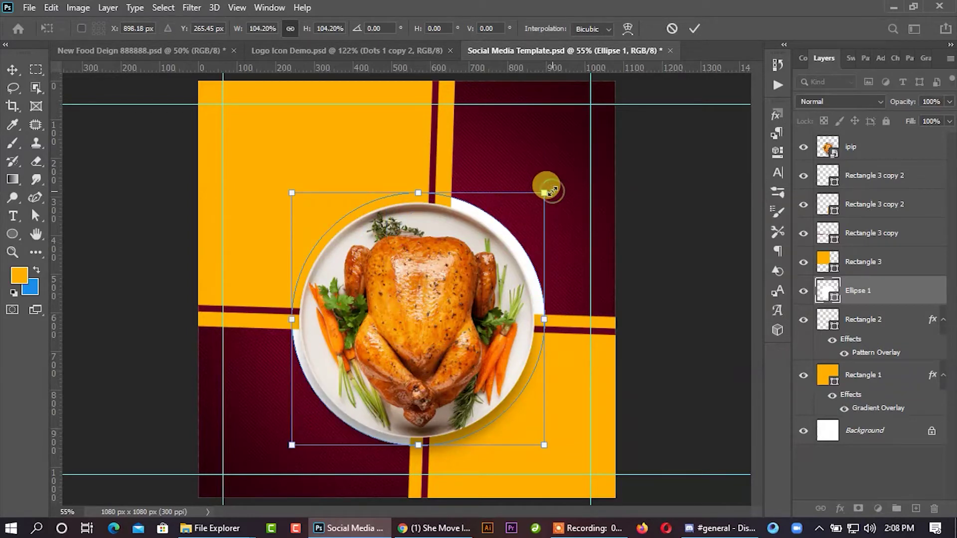
left_click_drag(550, 185, 549, 188)
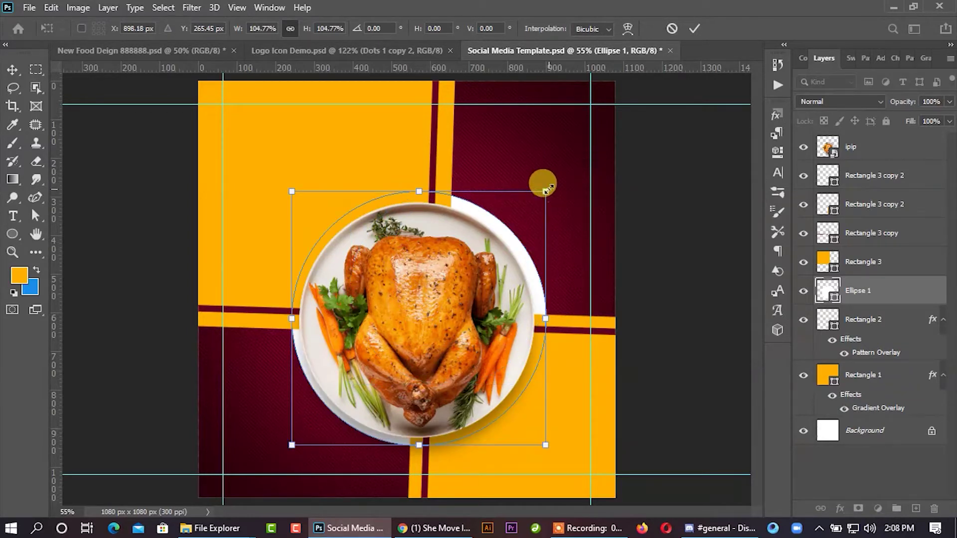
left_click(686, 28)
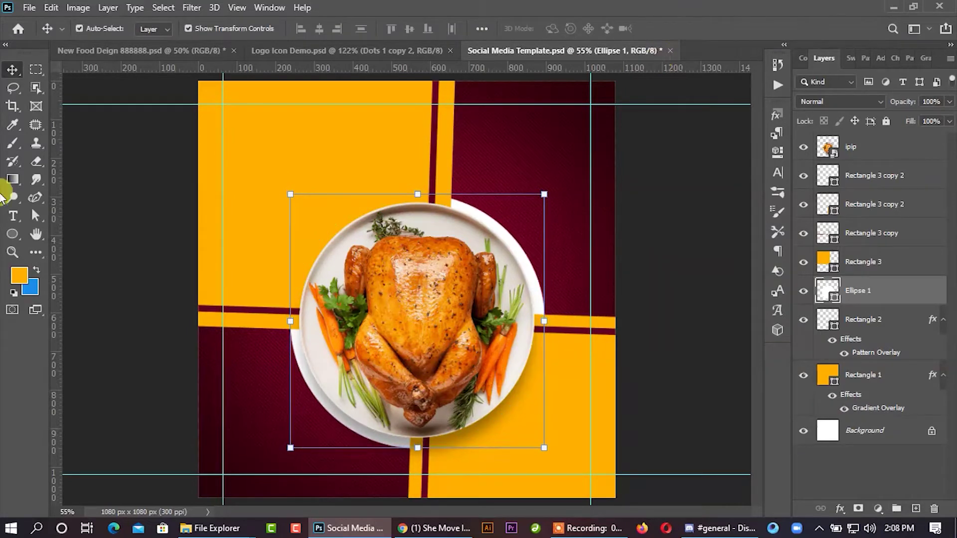
Set Ellipse 1 to no fill with a solid 1 pt orange stroke, then deselect.
left_click(35, 215)
left_click(212, 28)
left_click(128, 55)
left_click(260, 29)
left_click(211, 103)
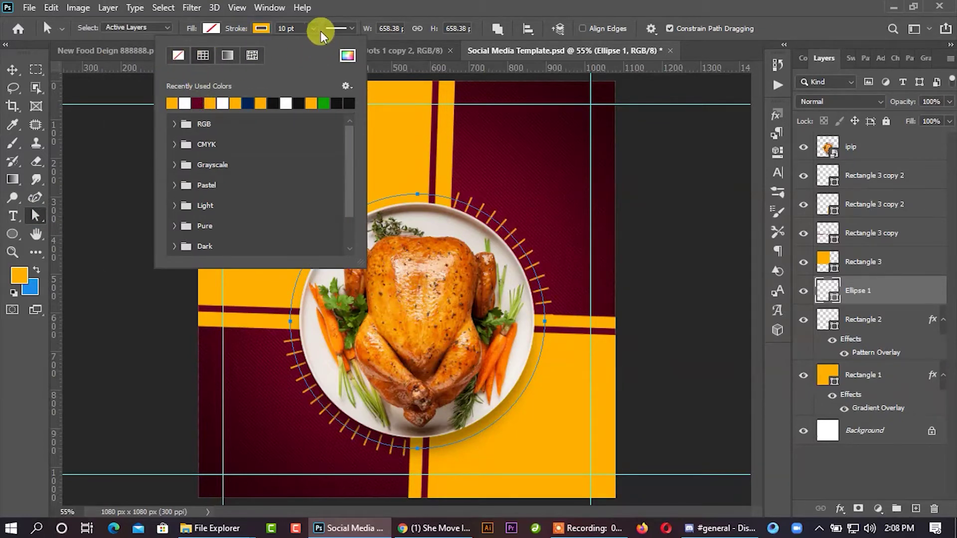
left_click(327, 29)
left_click(314, 74)
left_click(280, 29)
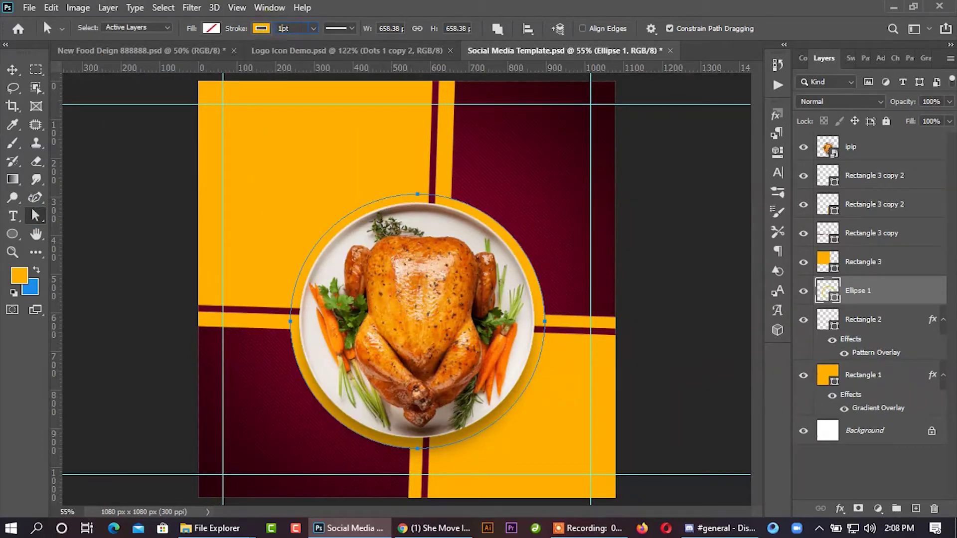
key("Return")
left_click(26, 67)
left_click(646, 233)
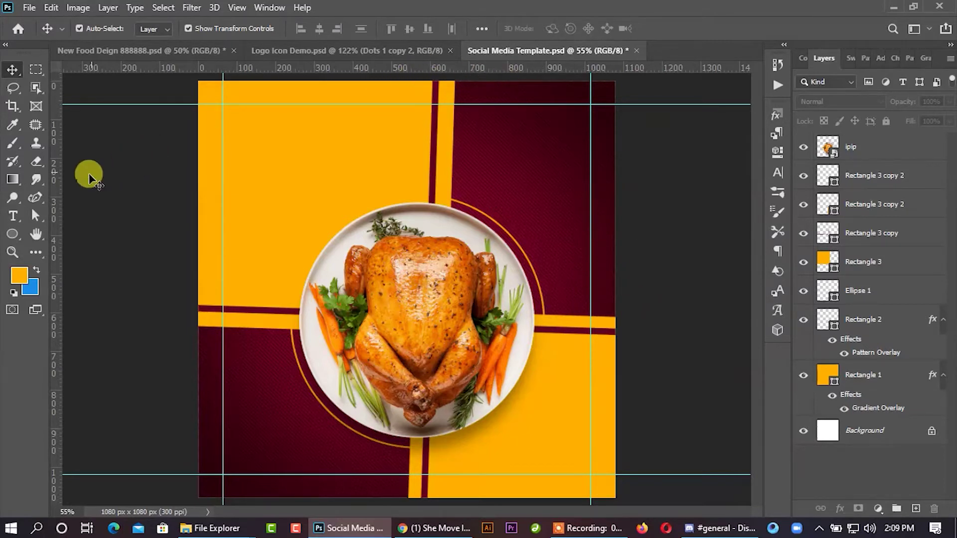
left_click(11, 143)
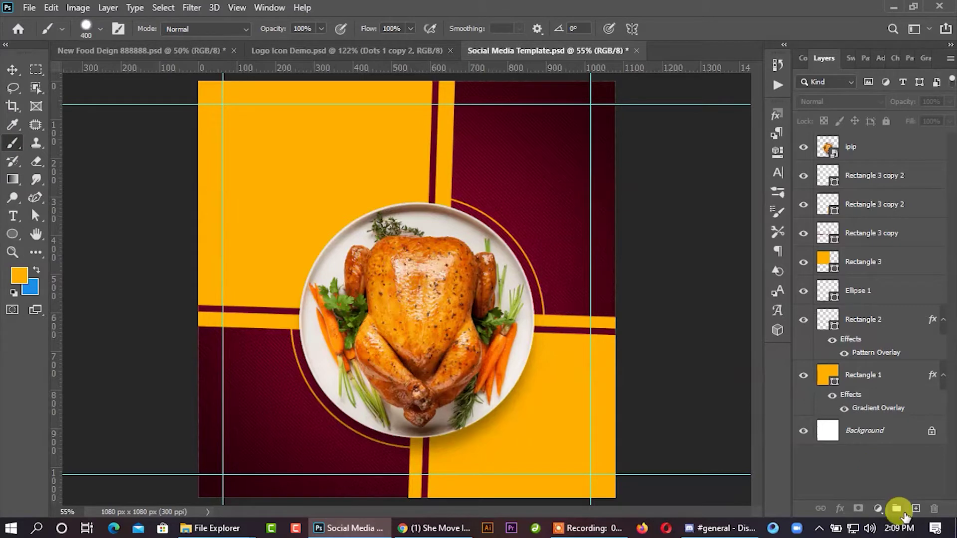
On a new Layer 1, stamp halftone dots in the top-right and bottom-left corners.
left_click(915, 508)
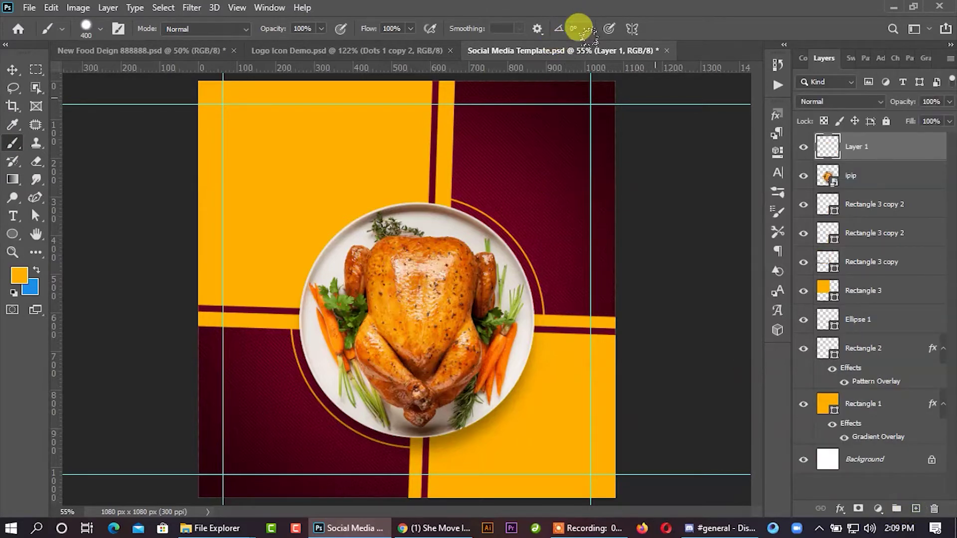
left_click(615, 92)
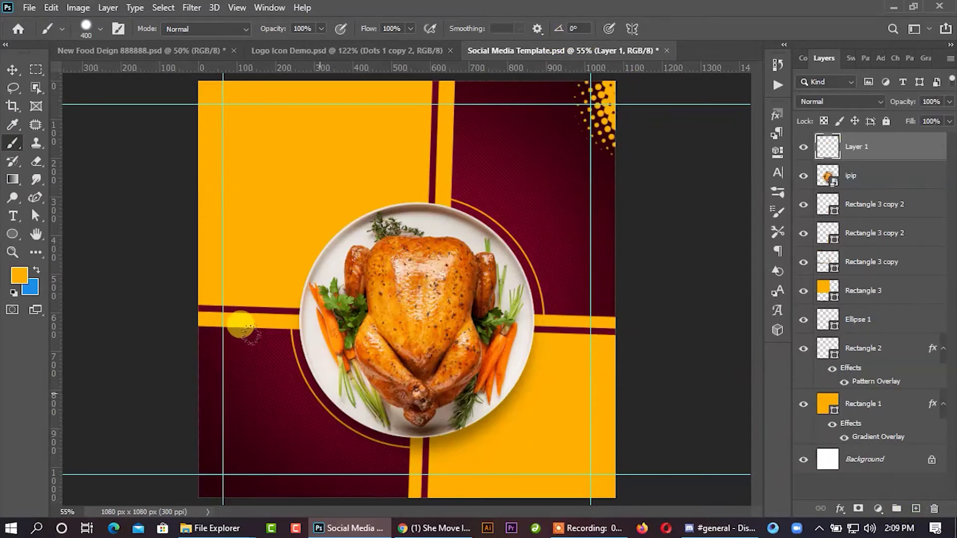
scroll(189, 323, "down", 2)
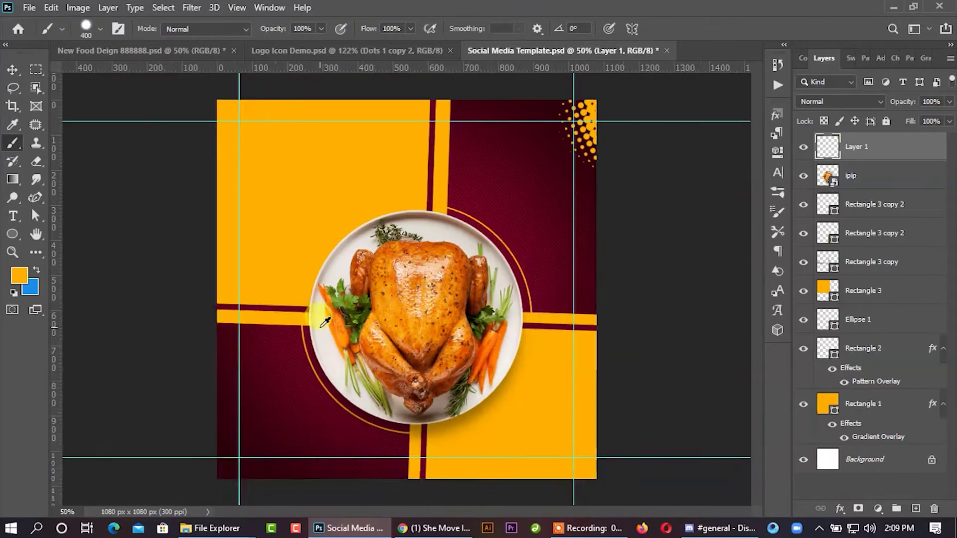
left_click(229, 433)
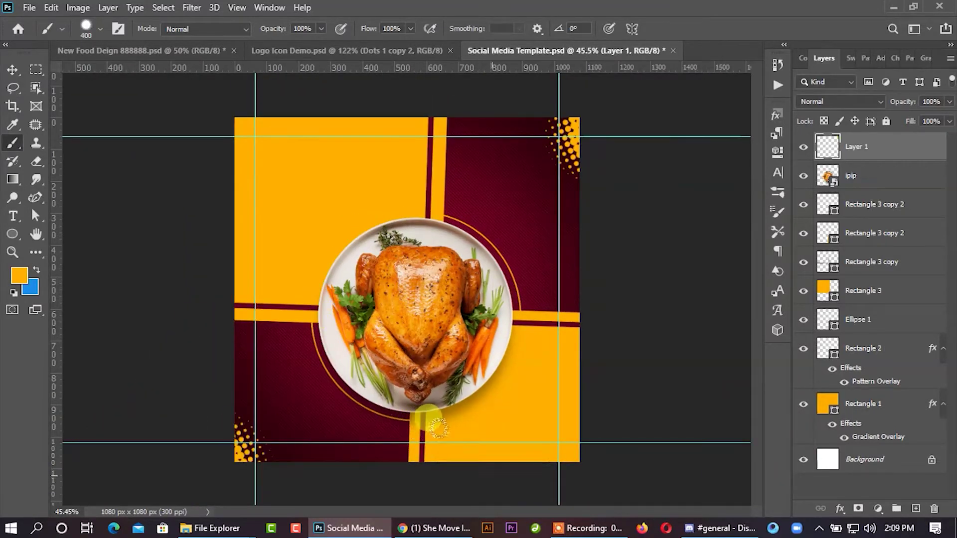
key("ctrl+z")
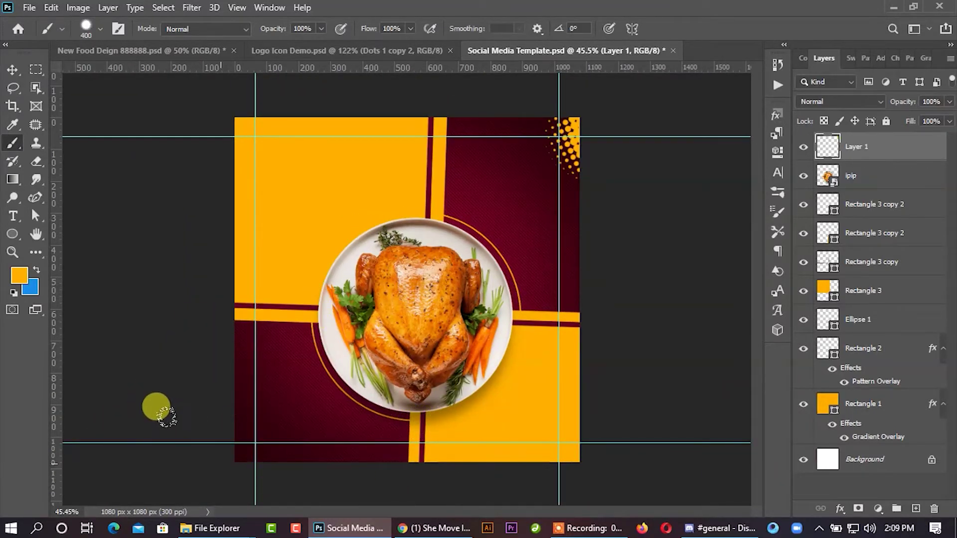
left_click(240, 432)
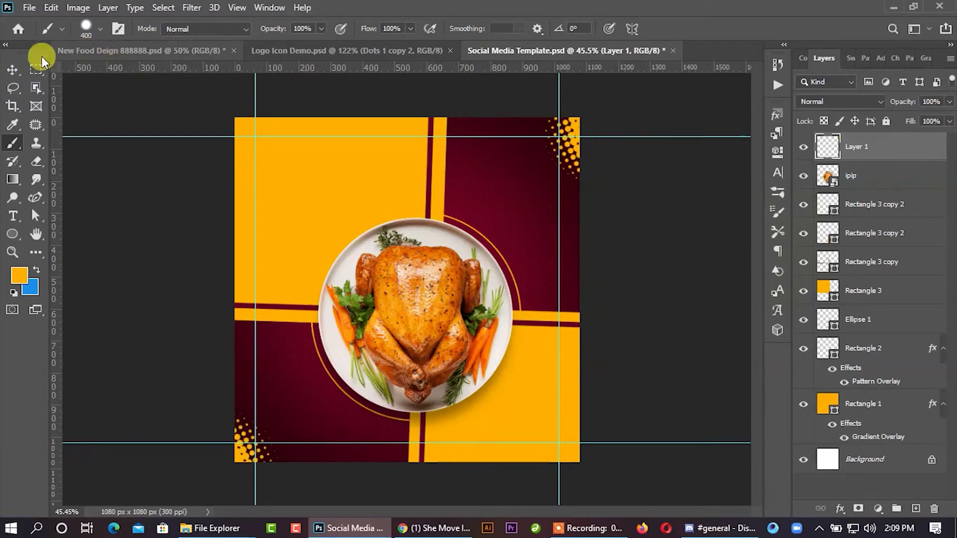
left_click(11, 69)
key("ctrl+plus")
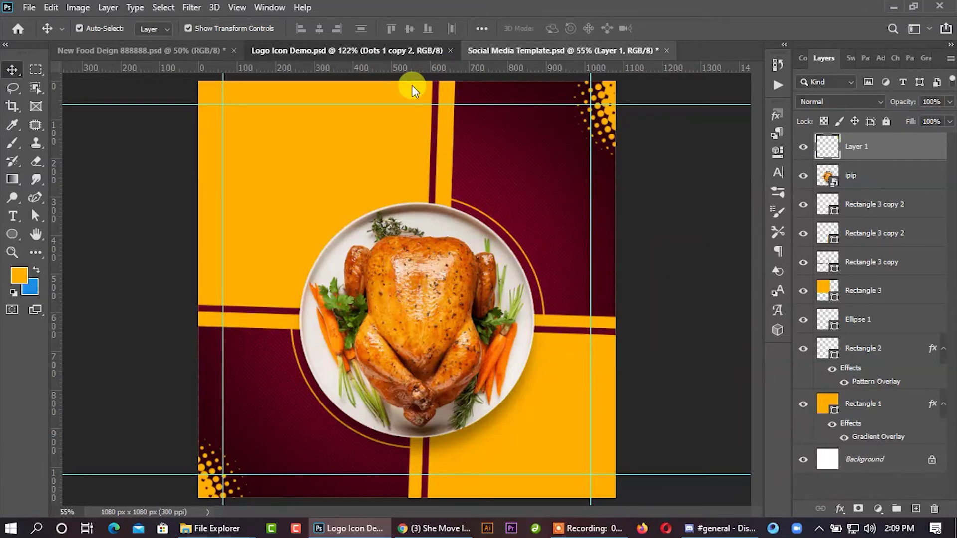
Copy the Super Delicious and FOOD MENU layers from Logo Icon Demo.psd to the post's top.
left_click(384, 52)
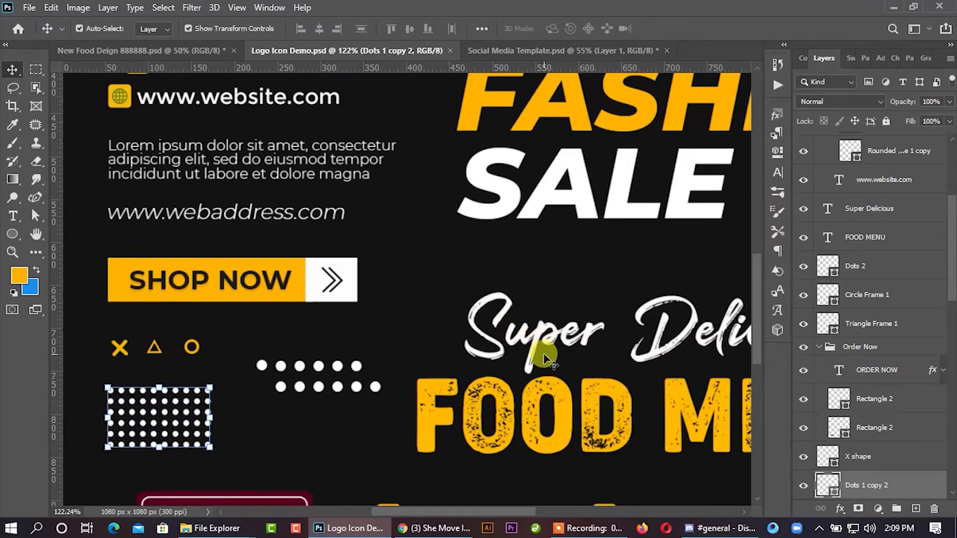
left_click(543, 351)
left_click(558, 399, "shift")
mouse_move(558, 398)
left_mouse_down()
mouse_move(518, 61)
mouse_move(260, 156)
mouse_move(354, 160)
left_mouse_up()
left_click(666, 176)
left_click(383, 142)
left_click(777, 172)
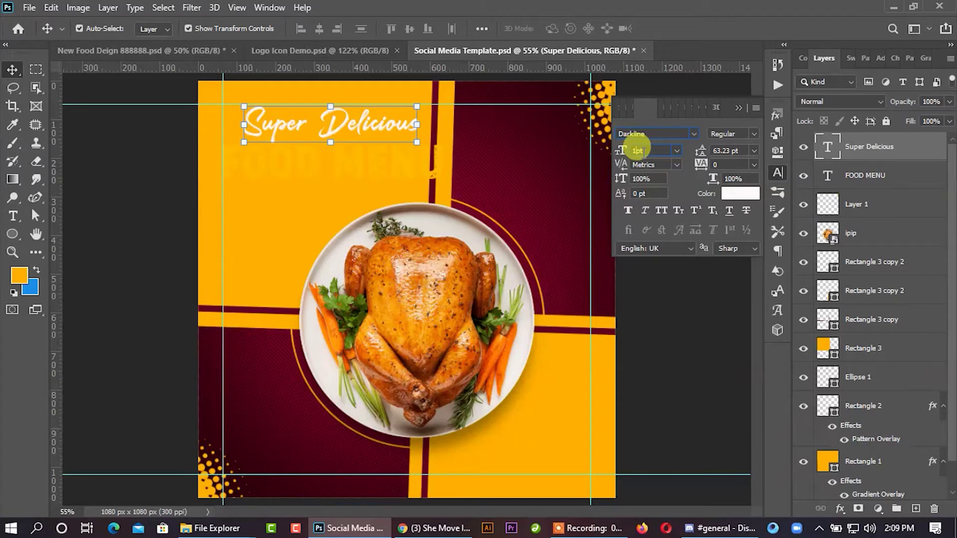
Set the Super Delicious heading's font size to 18 pt.
type("3")
key("Return")
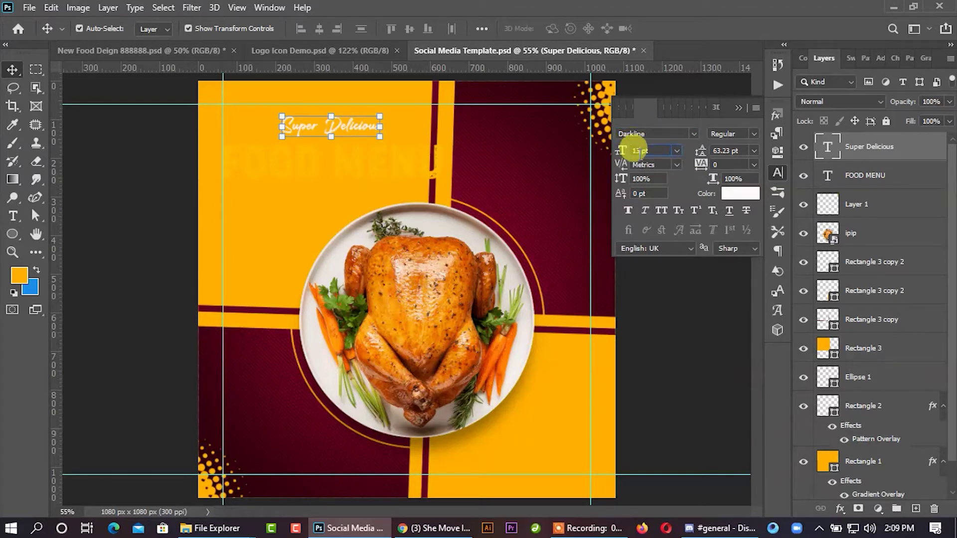
key("Up")
key("Up")
key("Up")
key("Up")
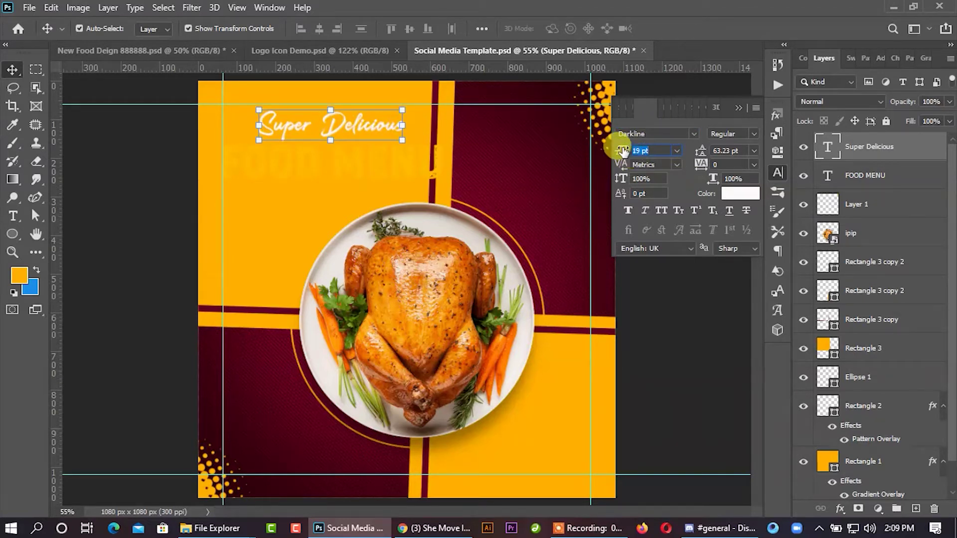
left_click(737, 110)
Colour the Super Delicious text near-black (#121212), then select the FOOD MENU layer.
left_click(777, 172)
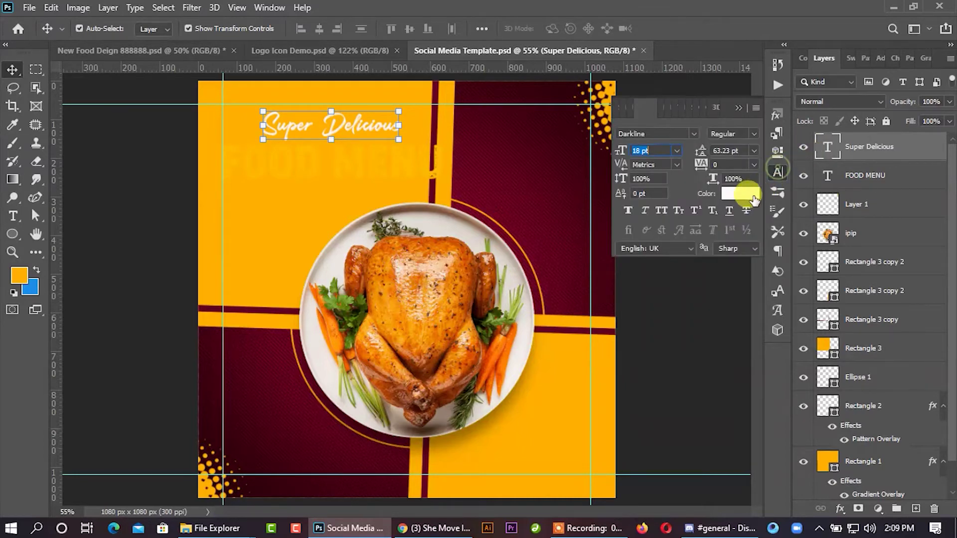
left_click(753, 199)
left_click(547, 440)
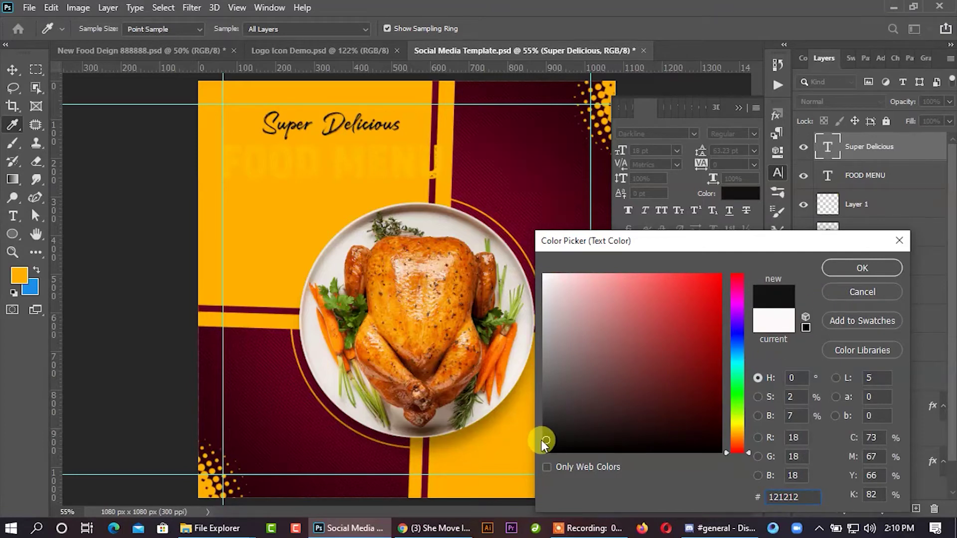
left_click(829, 272)
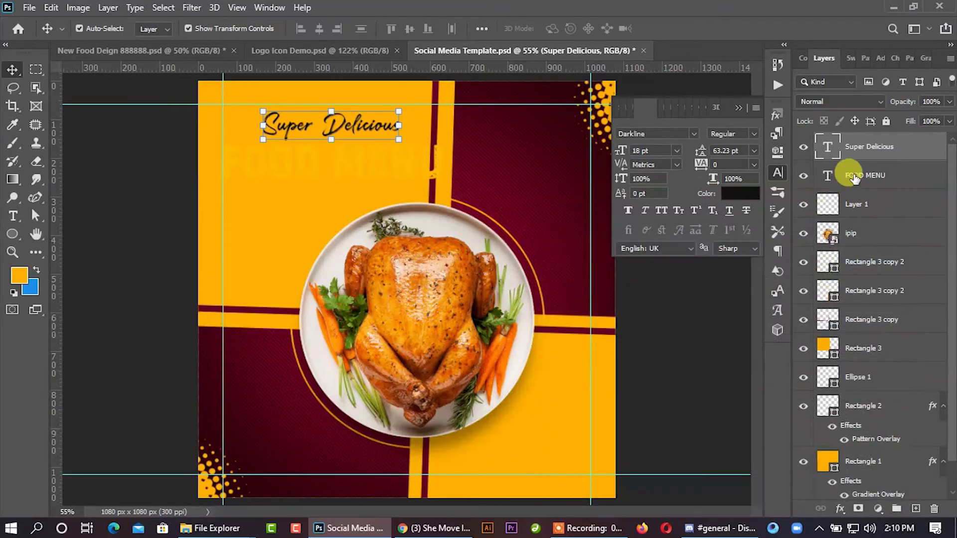
left_click(861, 175)
left_click(696, 135)
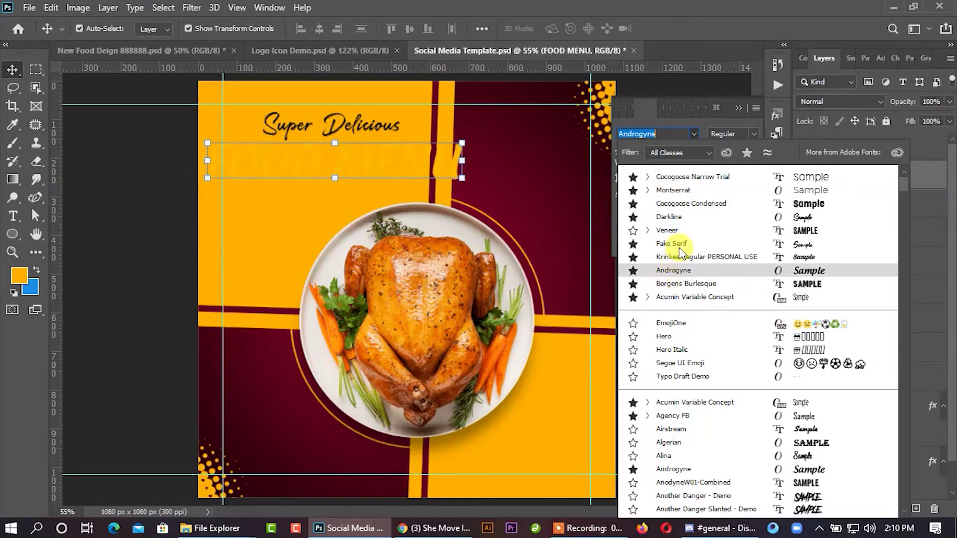
Give FOOD MENU Cocogoose Narrow Semilight and a maroon colour sampled from the panel.
left_click(701, 174)
left_click(753, 135)
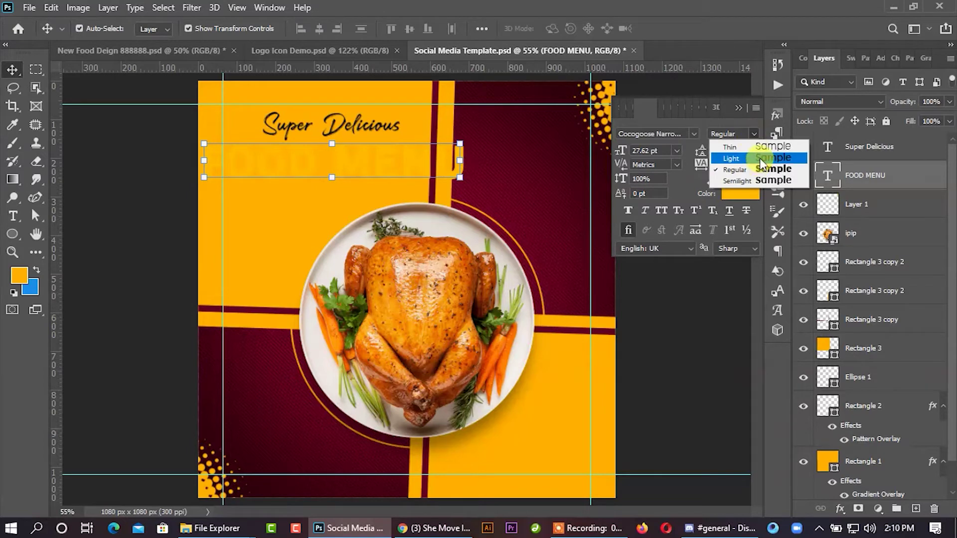
left_click(754, 181)
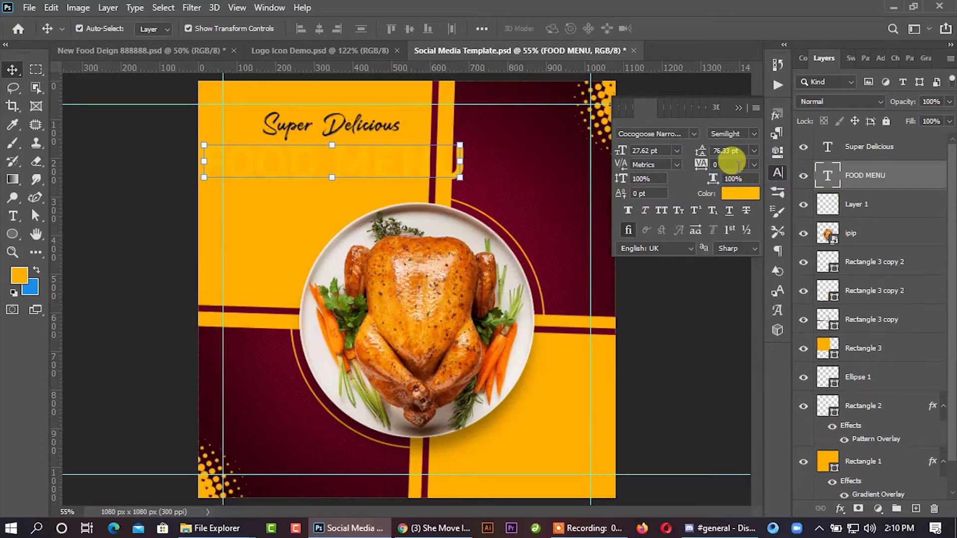
left_click(736, 194)
left_click(294, 399)
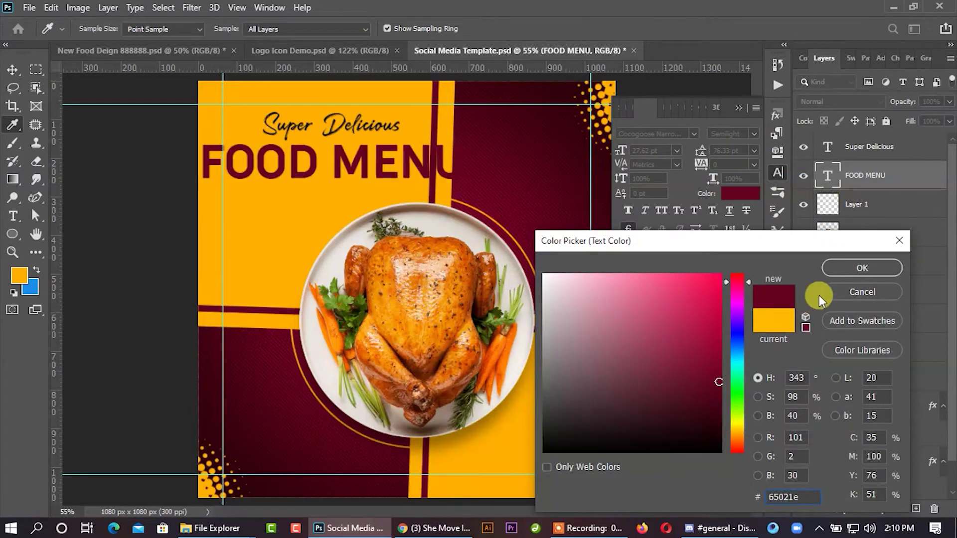
left_click(851, 269)
Switch FOOD MENU to Cocogoose Compressed Trial Thin in bold and shift it slightly left.
left_click(694, 134)
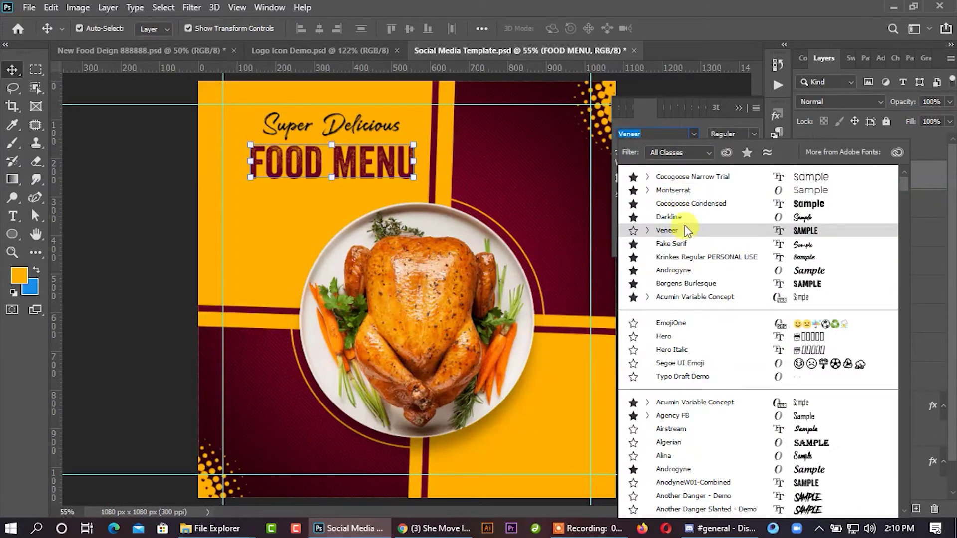
type("coc")
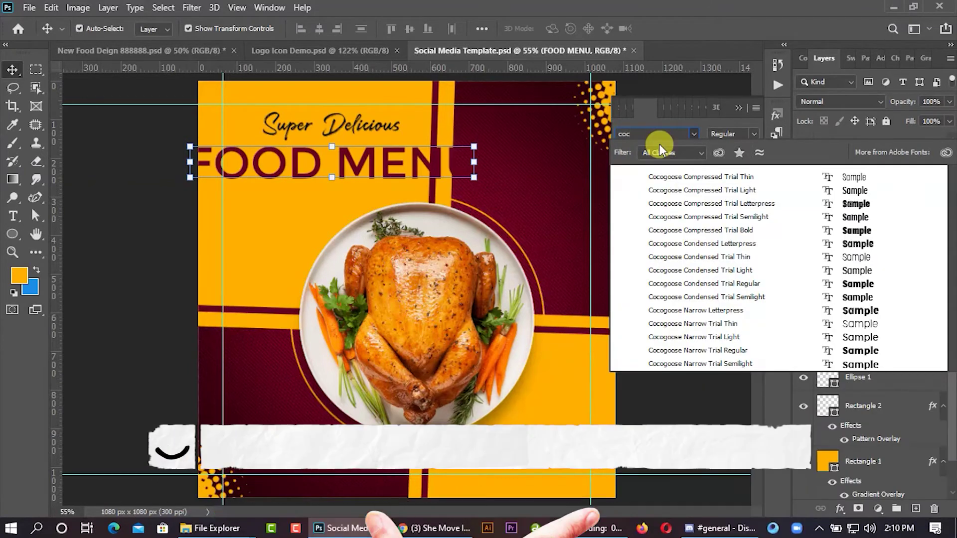
left_click(741, 181)
left_click(755, 133)
left_click(730, 192)
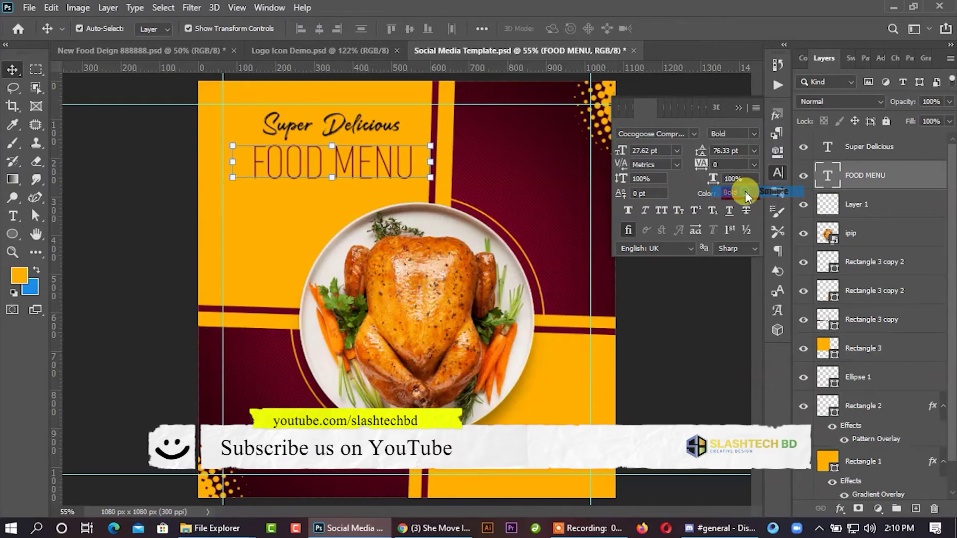
scroll(356, 158, "up", 3)
left_click_drag(356, 158, 340, 159)
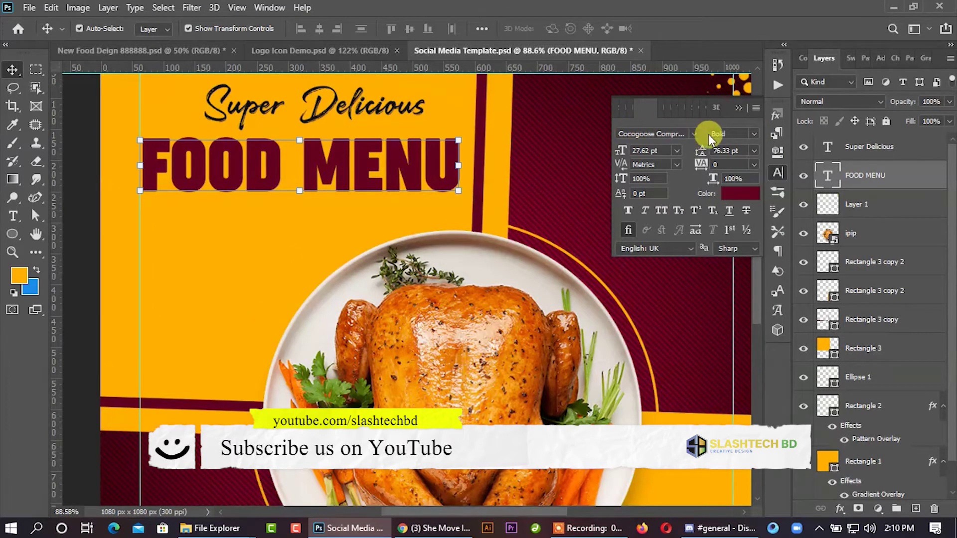
Turn off layer auto-select and reselect FOOD MENU alone, keeping its Bold weight.
left_click(80, 28)
left_click(877, 147, "ctrl")
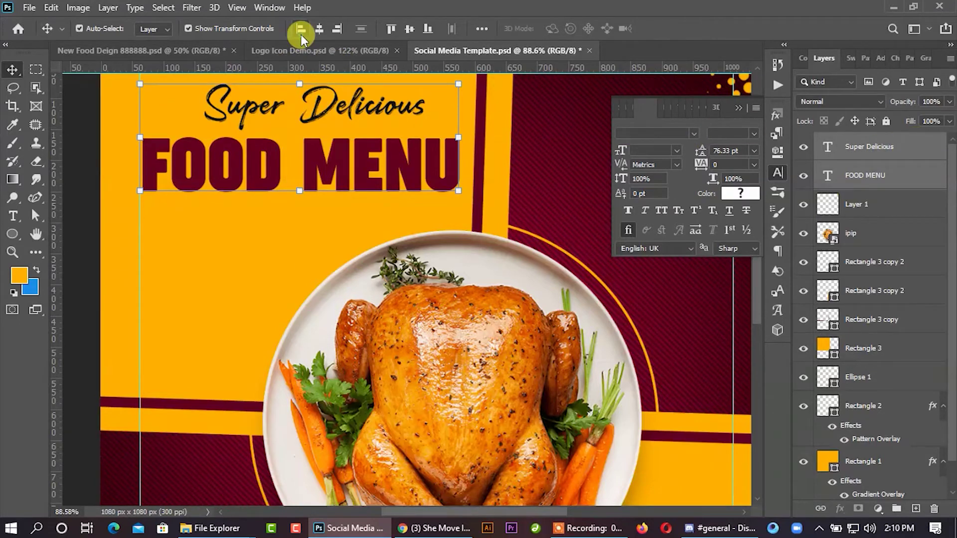
scroll(333, 144, "down", 1)
scroll(348, 166, "down", 1)
left_click(730, 298)
left_click(383, 155)
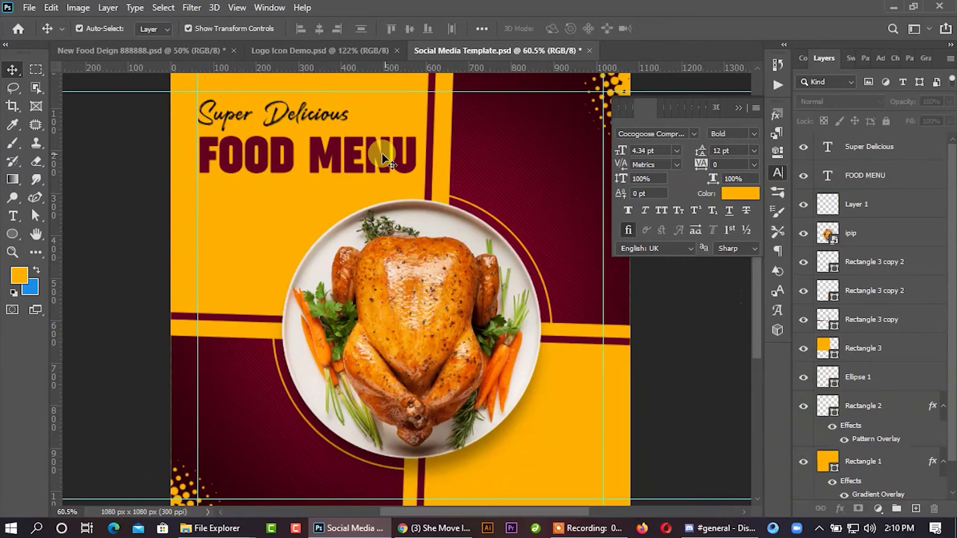
left_click(757, 134)
left_click(752, 181)
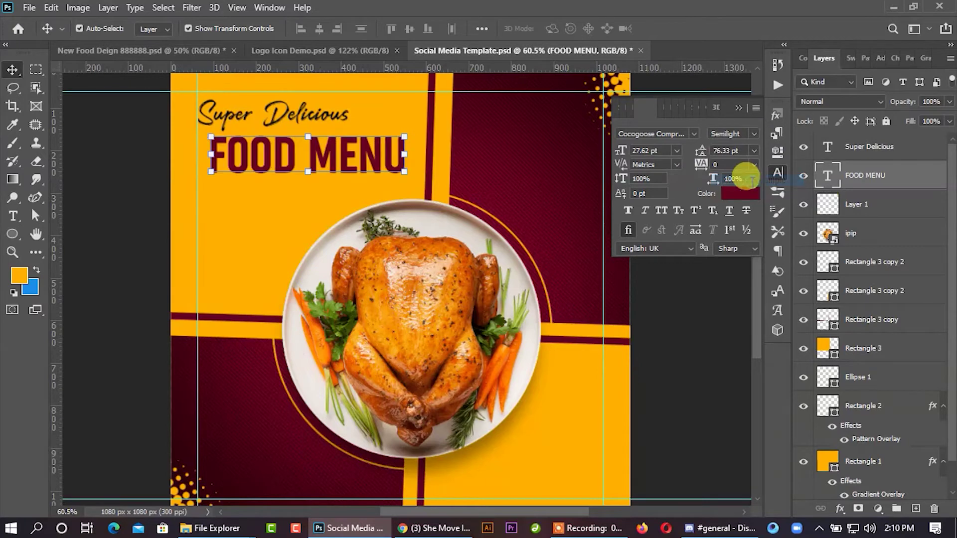
Set FOOD MENU to Cocogoose Narrow Trial Regular, smaller, left-aligned with Super Delicious.
left_click(700, 135)
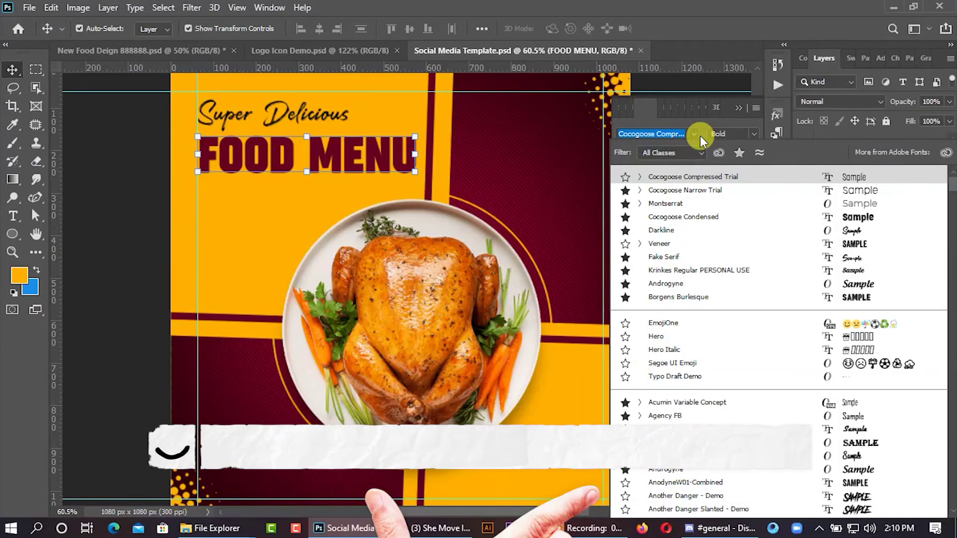
left_click(703, 189)
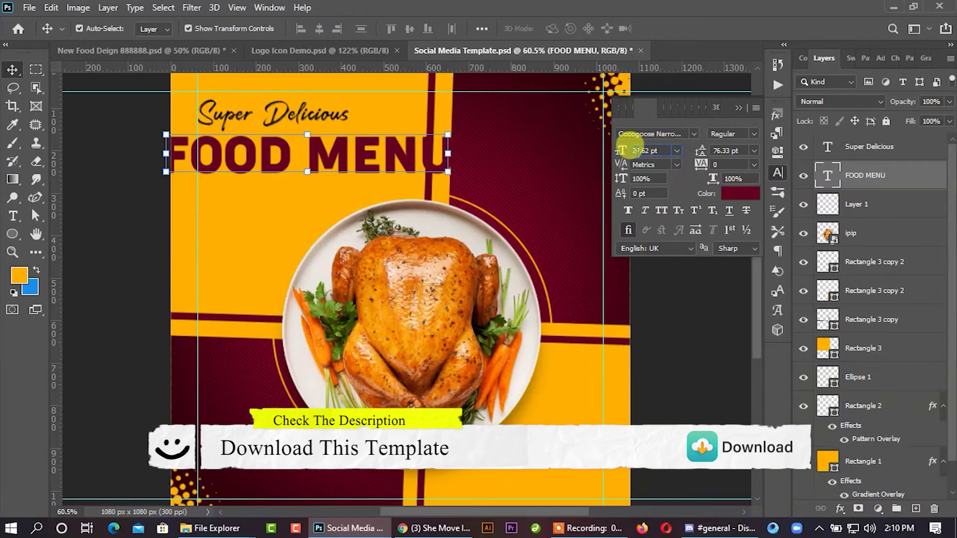
key("Down")
key("Down")
key("Down")
key("Down")
key("Down")
key("Down")
key("Down")
key("Down")
key("Down")
key("Down")
key("Down")
key("Down")
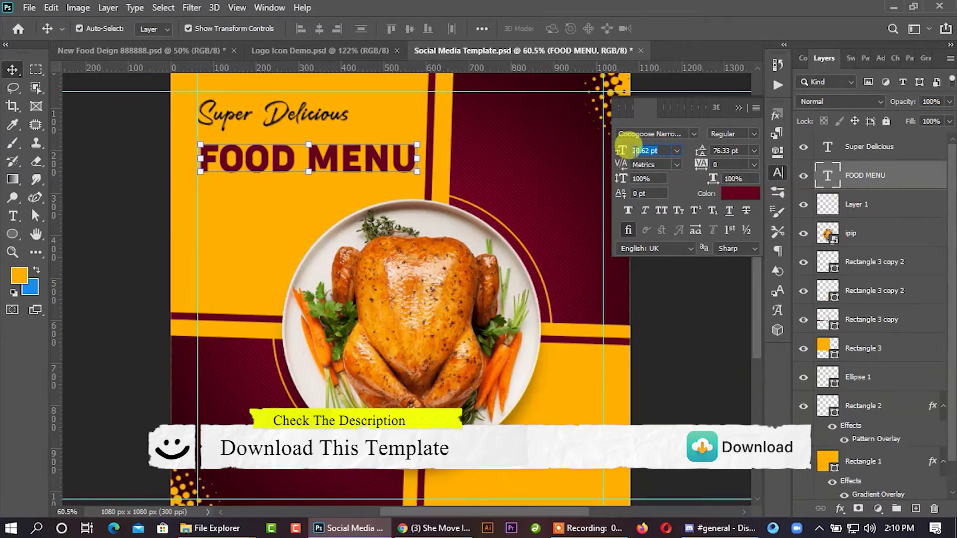
left_click(867, 147, "shift")
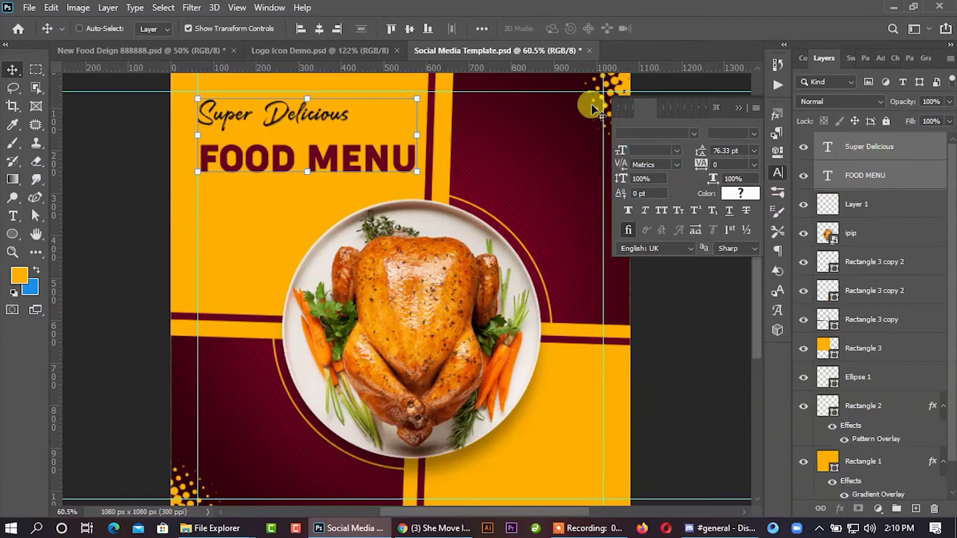
left_click(300, 30)
Select both headings together, zoom out to view the whole post, then deselect.
left_click(856, 173)
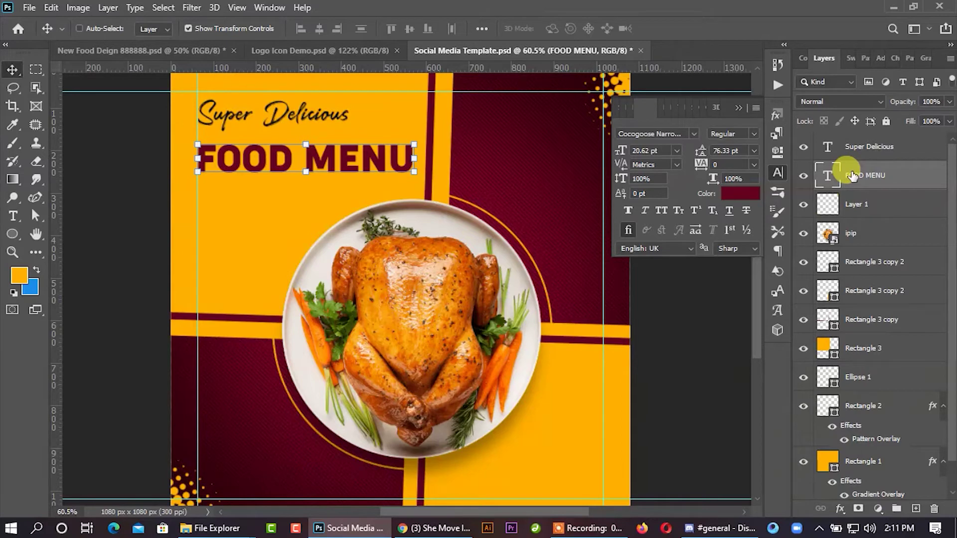
left_click(738, 107)
left_click(725, 202)
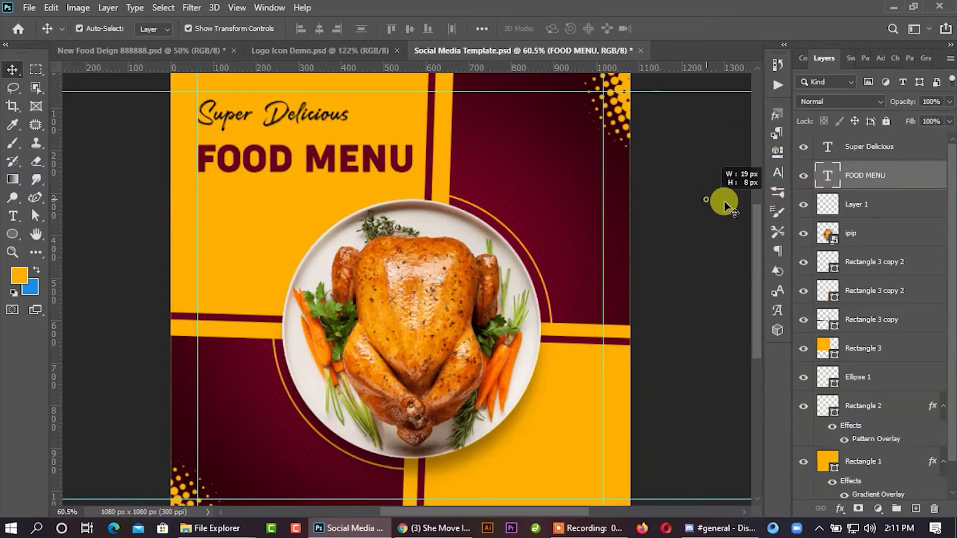
left_click(861, 150)
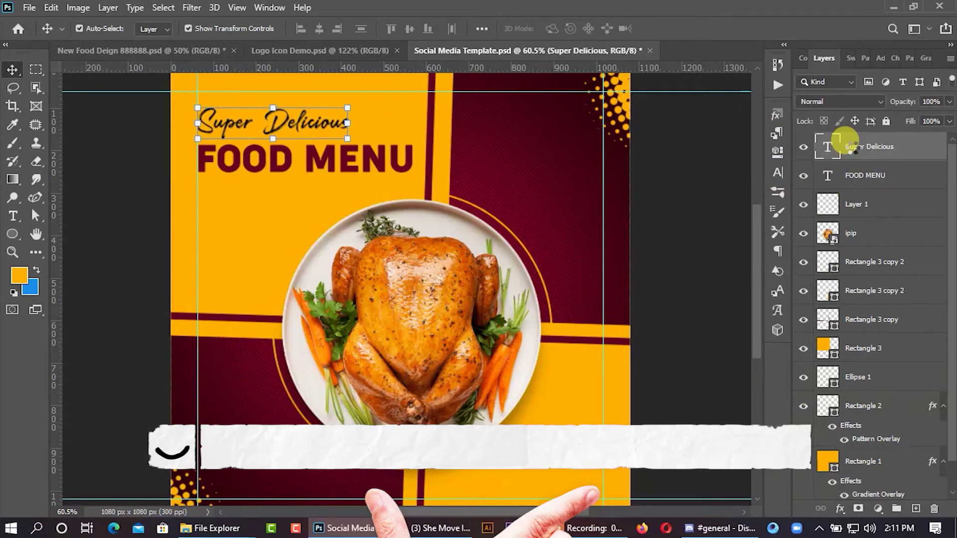
left_click(879, 179, "shift")
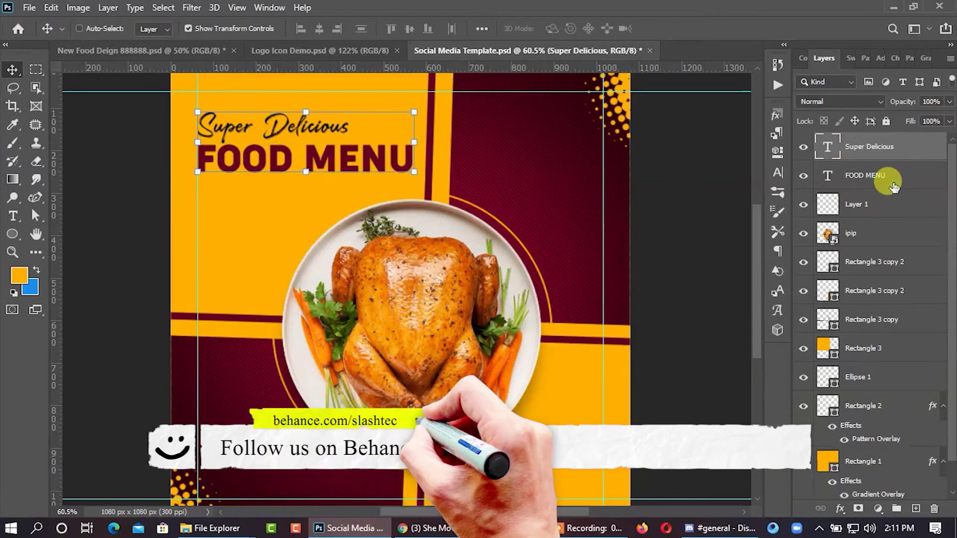
key("ctrl+minus")
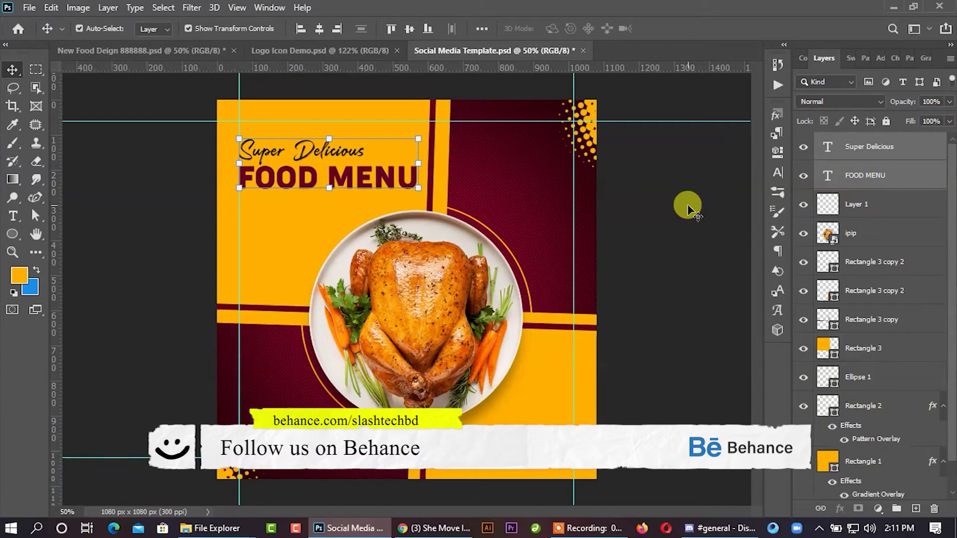
left_click(681, 227)
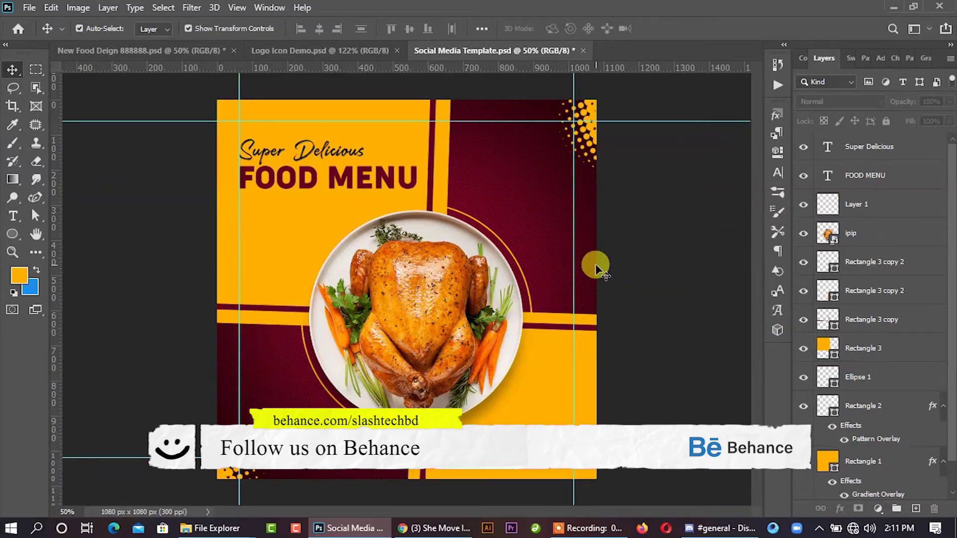
left_click(366, 54)
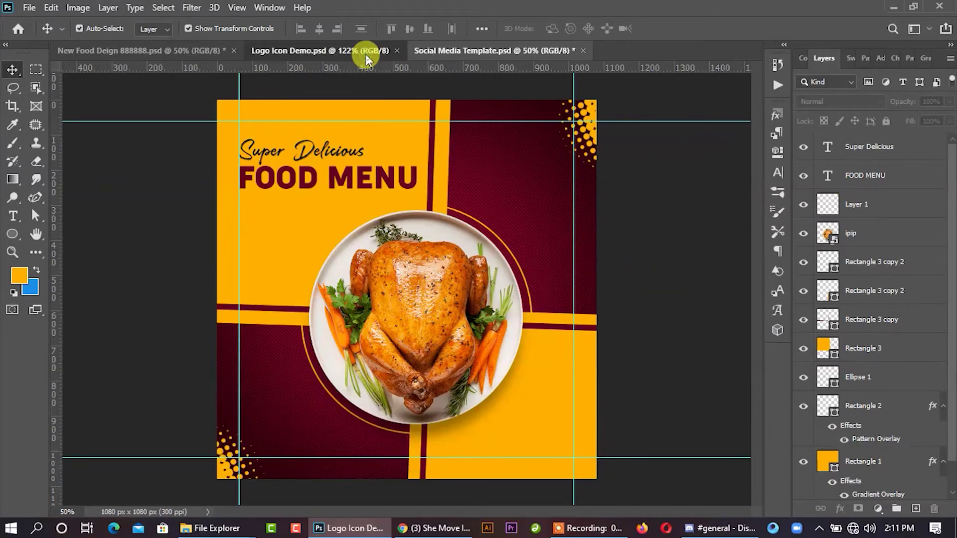
Drag the LOGO HERE layer from Logo Icon Demo into the template's top-right corner.
key("ctrl+shift+Tab")
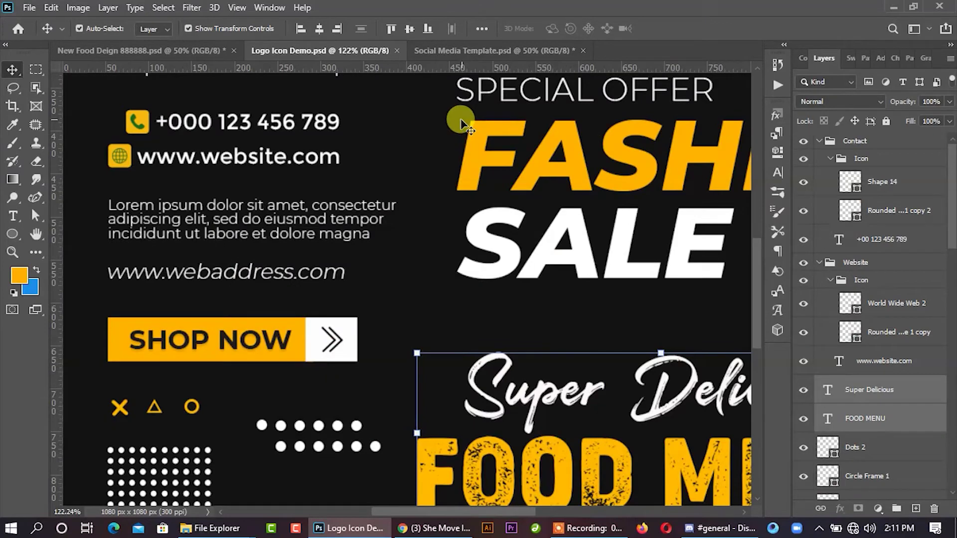
scroll(231, 198, "down", 3)
scroll(230, 182, "up", 2)
scroll(224, 149, "up", 2)
left_click_drag(169, 106, 535, 136)
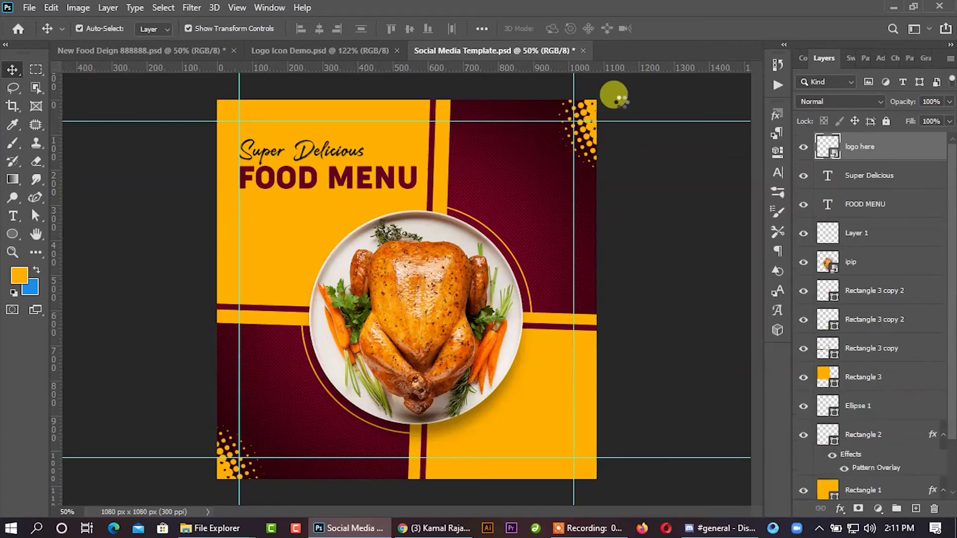
scroll(587, 114, "up", 2)
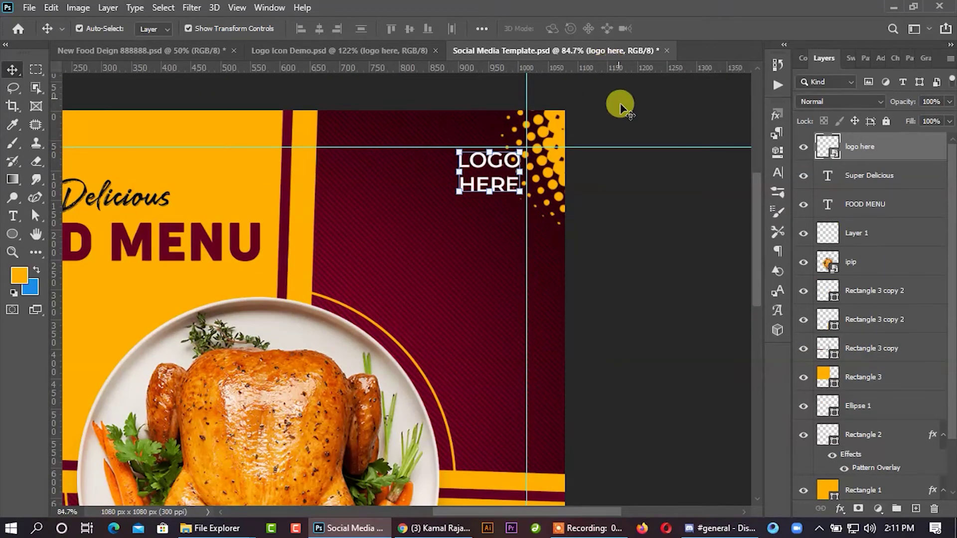
left_click(609, 197)
scroll(600, 199, "down", 2)
scroll(563, 239, "down", 3)
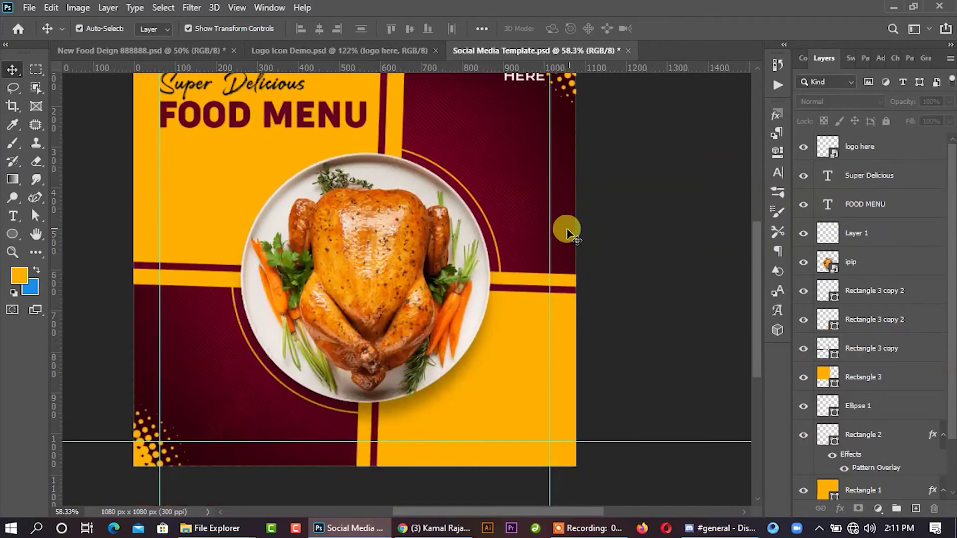
left_click(386, 49)
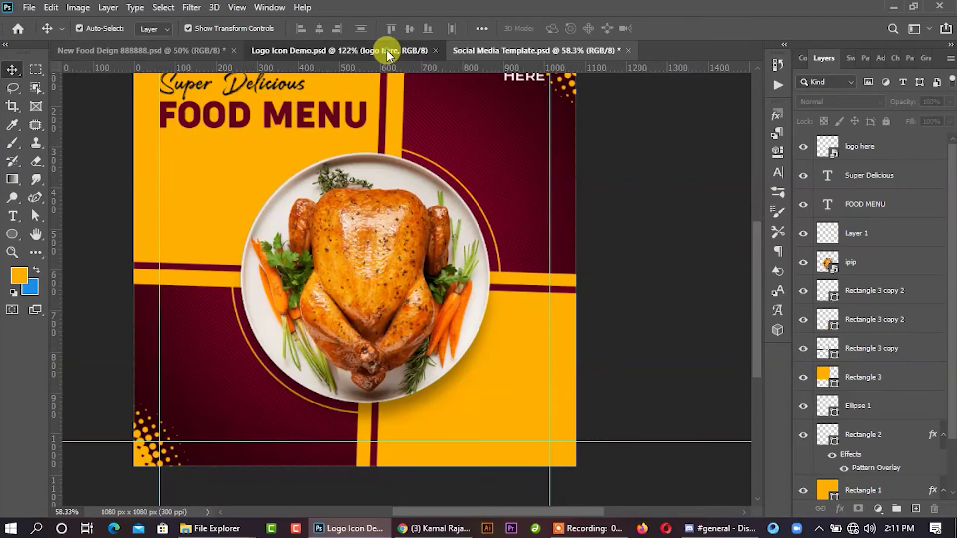
Select the Order Now group layers in Logo Icon Demo and drop the button bottom-left in the template.
scroll(414, 265, "down", 2)
scroll(518, 314, "down", 1)
scroll(499, 298, "down", 2)
scroll(349, 314, "down", 1)
left_click(309, 321)
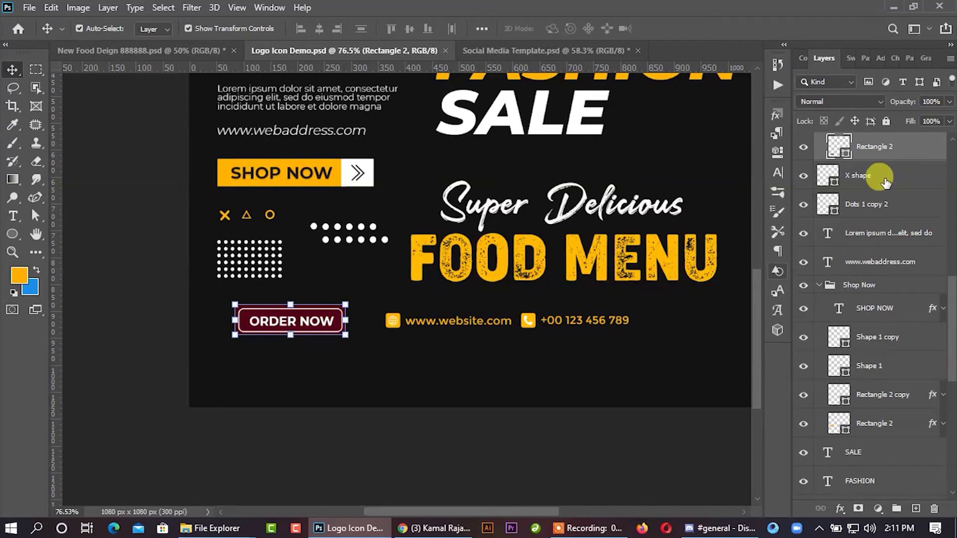
scroll(867, 175, "up", 3)
left_click(865, 170)
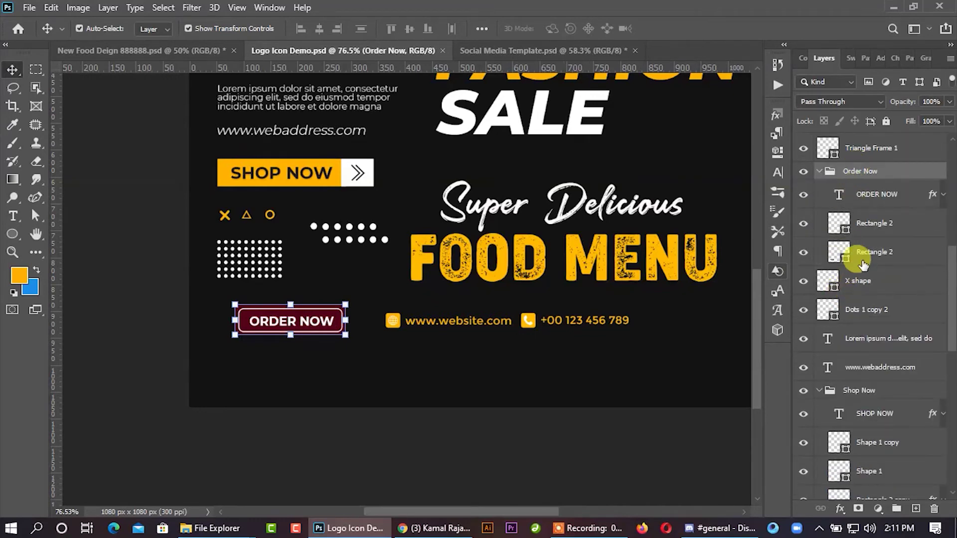
left_click(863, 265, "shift")
scroll(299, 309, "up", 2)
mouse_move(299, 305)
left_mouse_down()
mouse_move(467, 82)
mouse_move(458, 56)
mouse_move(212, 467)
left_mouse_up()
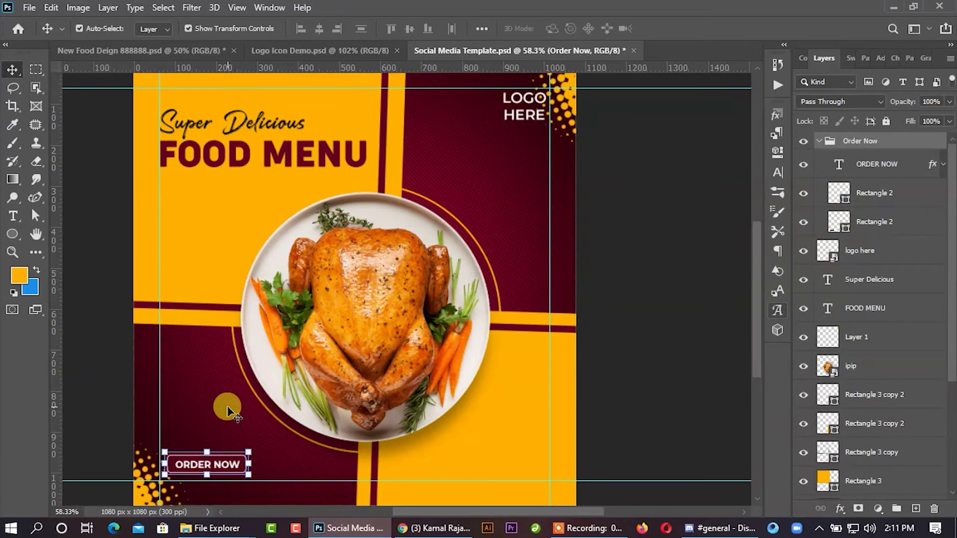
scroll(196, 371, "down", 2)
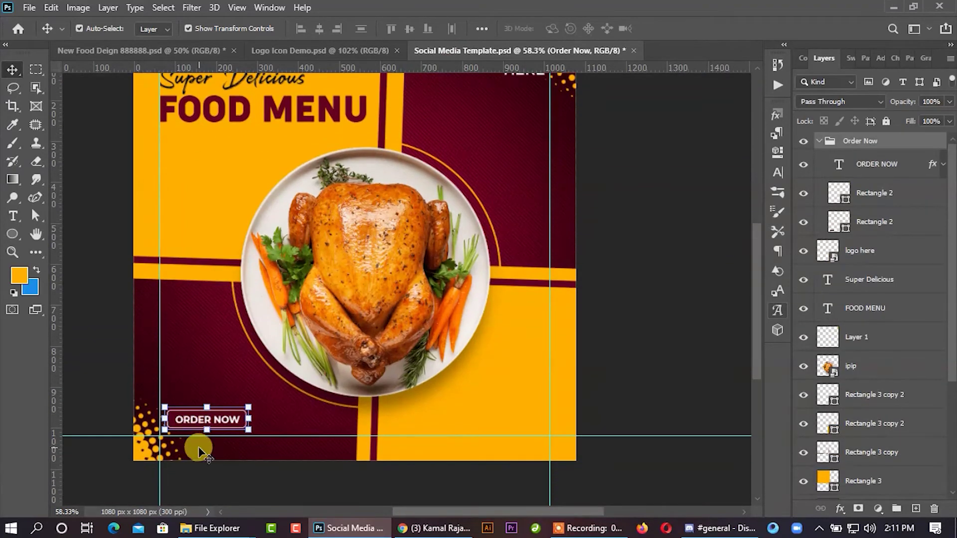
double_click(839, 221)
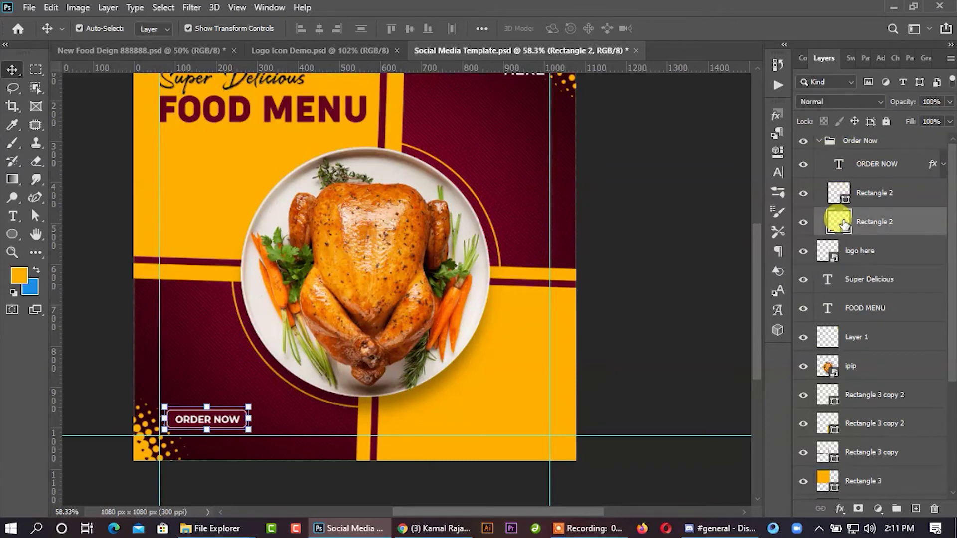
Fill the ORDER NOW button rectangle with white (#ffffff).
type("ffffff")
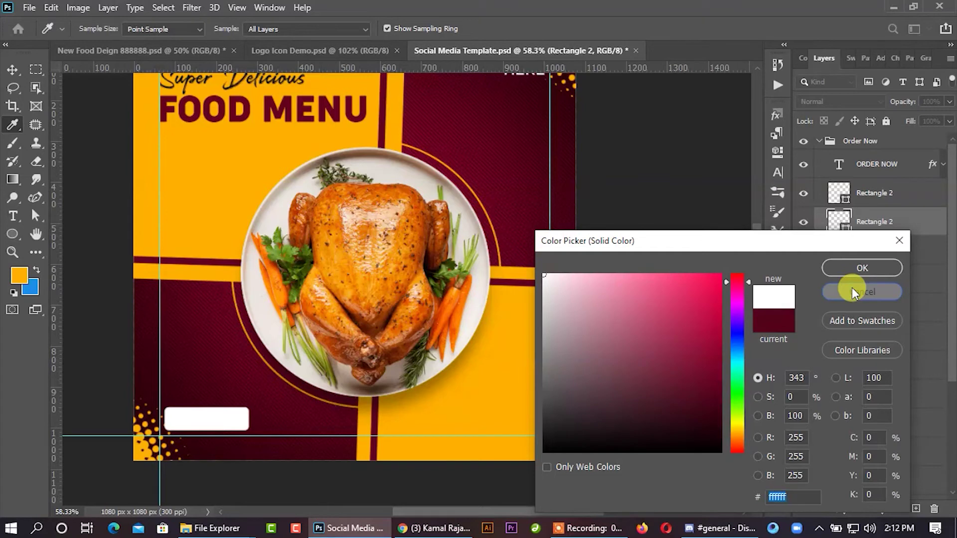
left_click(851, 289)
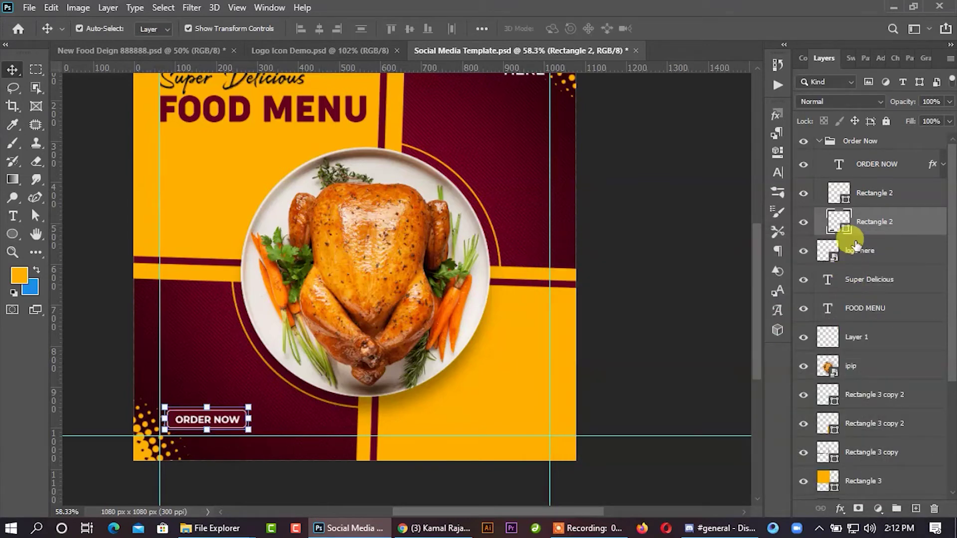
double_click(846, 224)
left_click(562, 254)
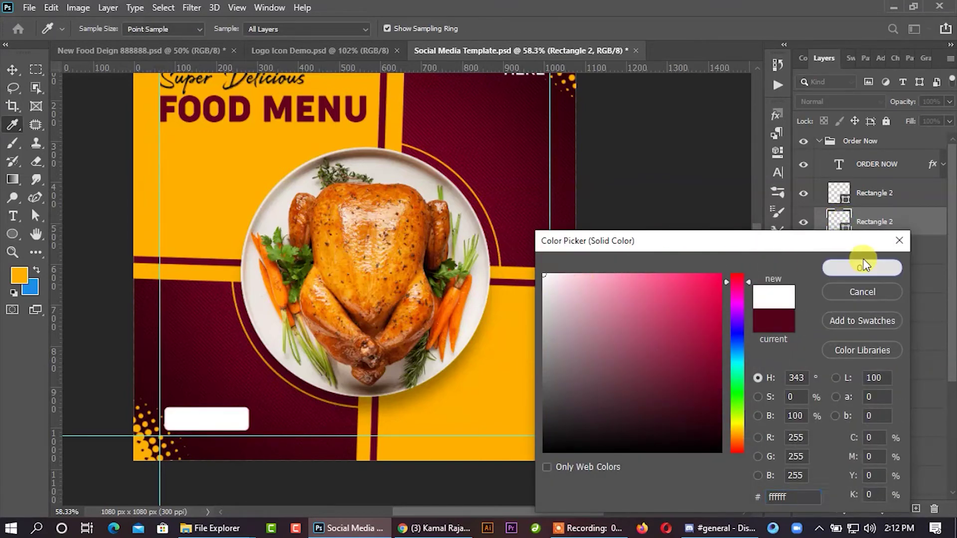
left_click(860, 265)
Give the other button rectangle a maroon outline from the recent colours.
left_click(867, 205)
left_click(775, 174)
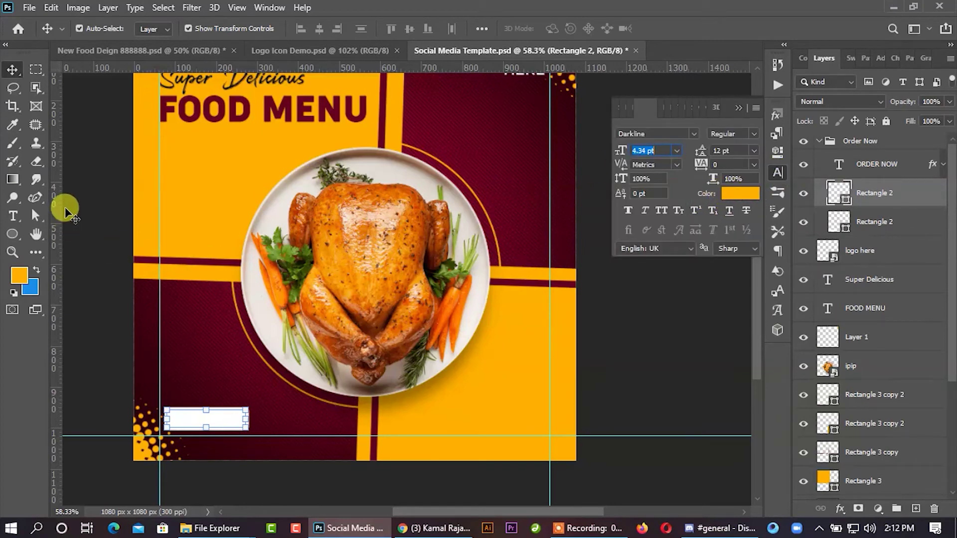
left_click(40, 219)
left_click(261, 28)
left_click(185, 103)
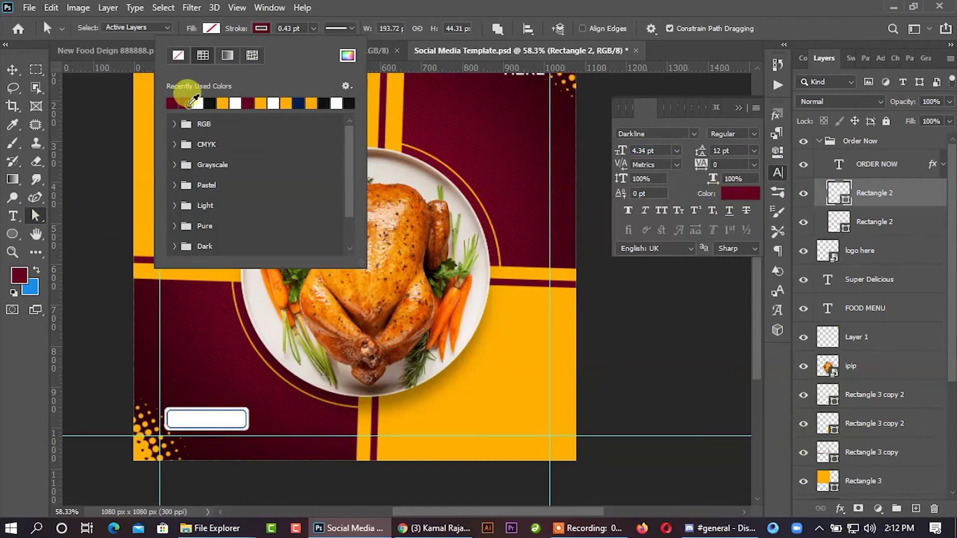
left_click(892, 165)
Colour the ORDER NOW text maroon in the Character panel.
left_click(891, 166)
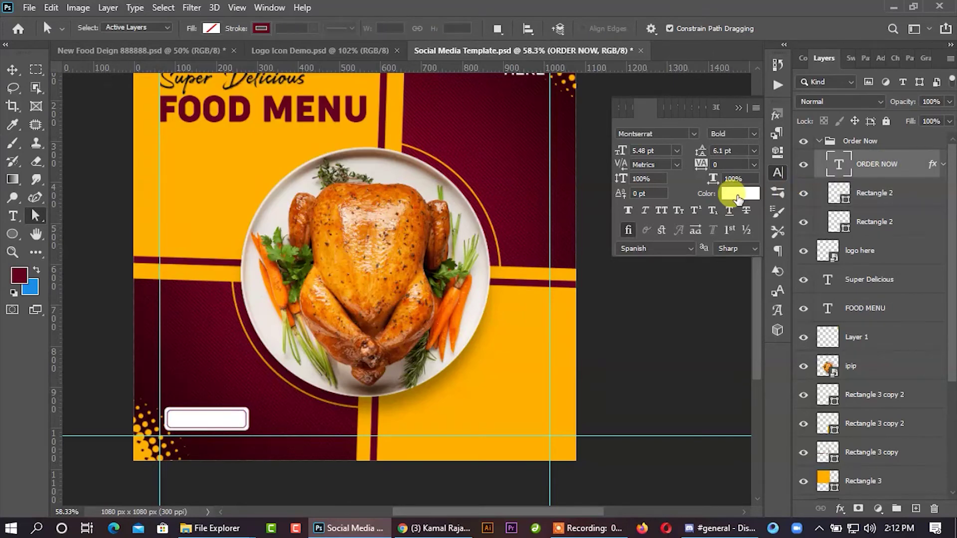
left_click(740, 194)
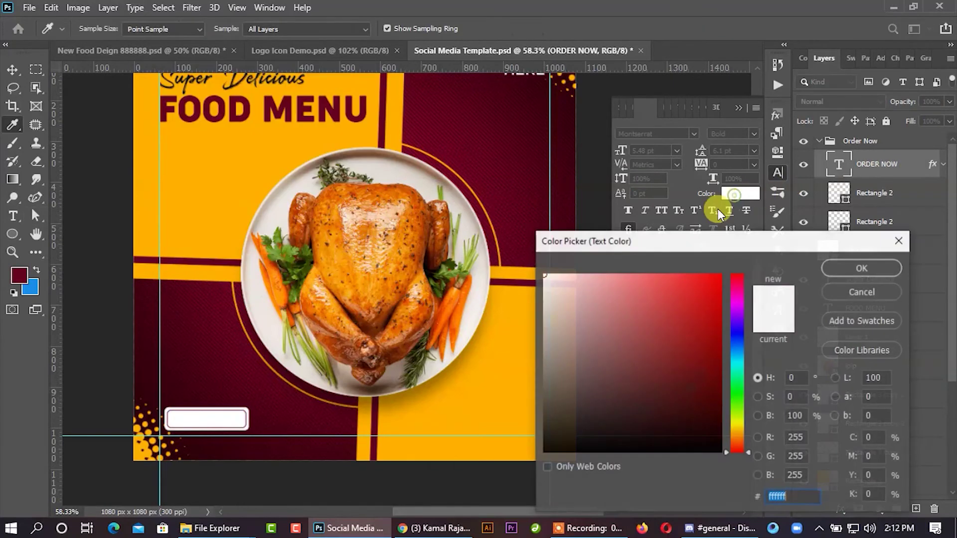
left_click(20, 273)
left_click(883, 273)
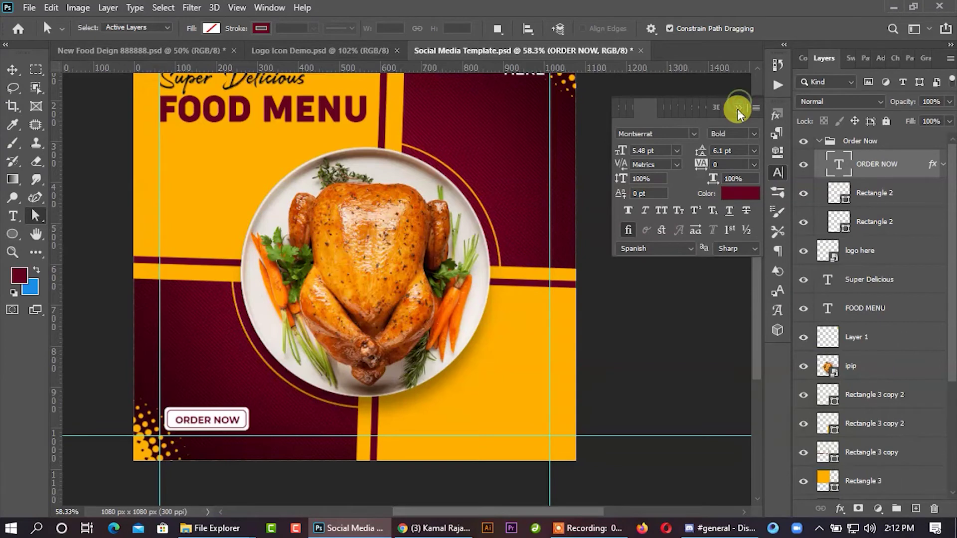
left_click(739, 108)
left_click(824, 143)
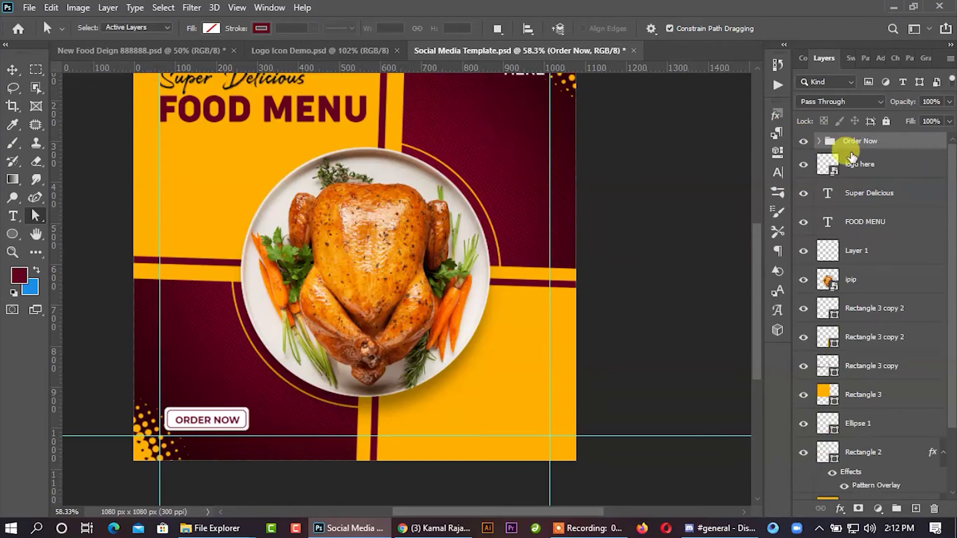
Apply a free transform to the Order Now group and fit the canvas in view.
key("ctrl+t")
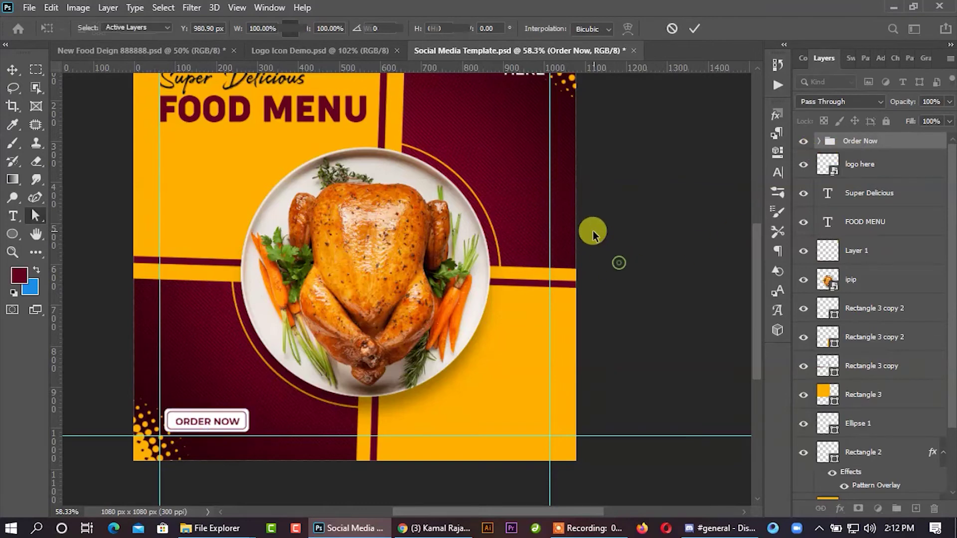
key("Return")
key("a")
key("ctrl+0")
Select the Contact group in Logo Icon Demo with the Move tool.
left_click(319, 50)
scroll(363, 316, "down", 2)
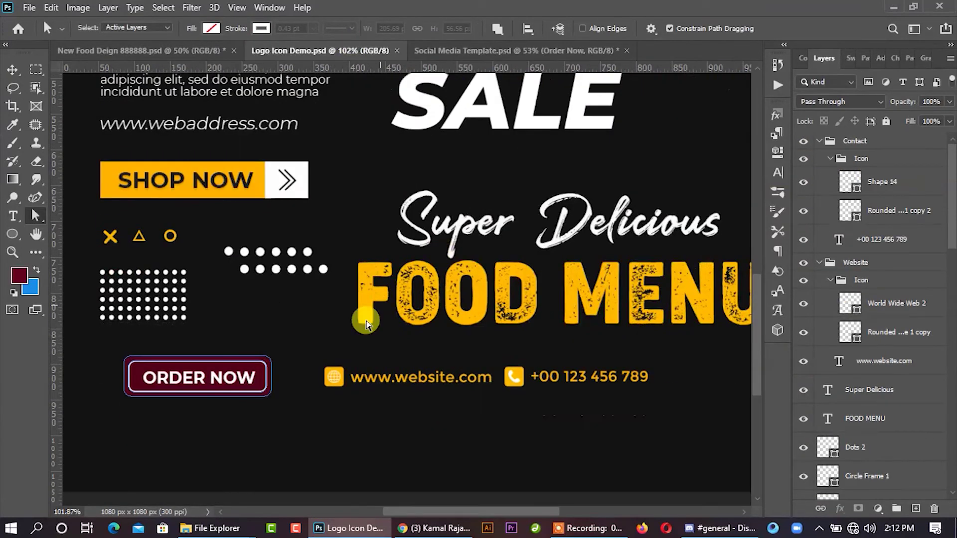
scroll(161, 145, "up", 4)
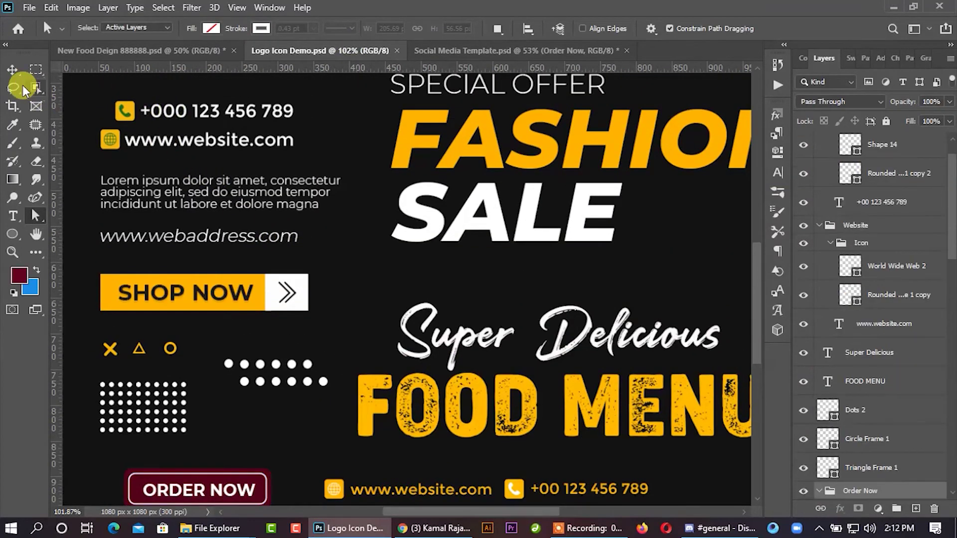
left_click(13, 69)
left_click(224, 112)
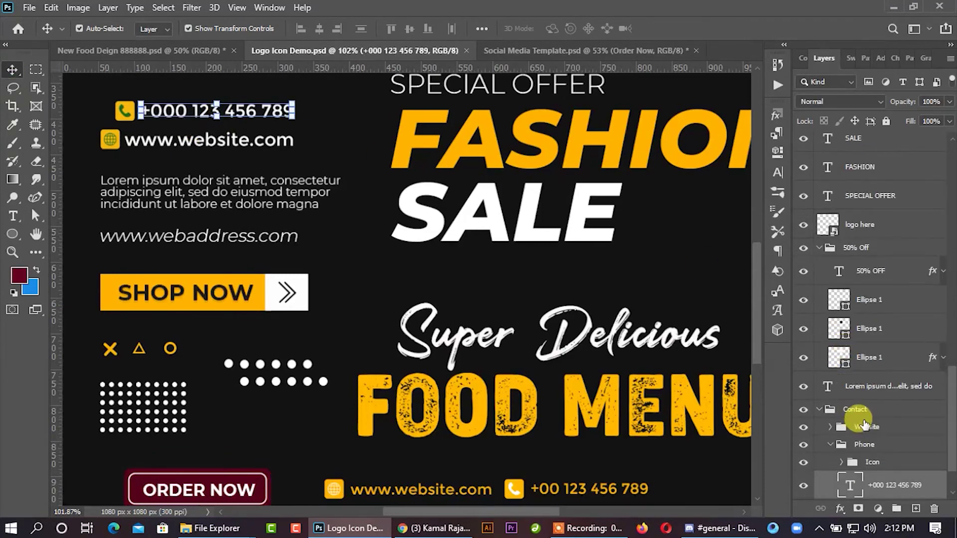
left_click(856, 416)
scroll(867, 398, "down", 2)
Drop the Contact group into the template's lower-right yellow area and nudge it down-right.
left_click_drag(111, 150, 495, 361)
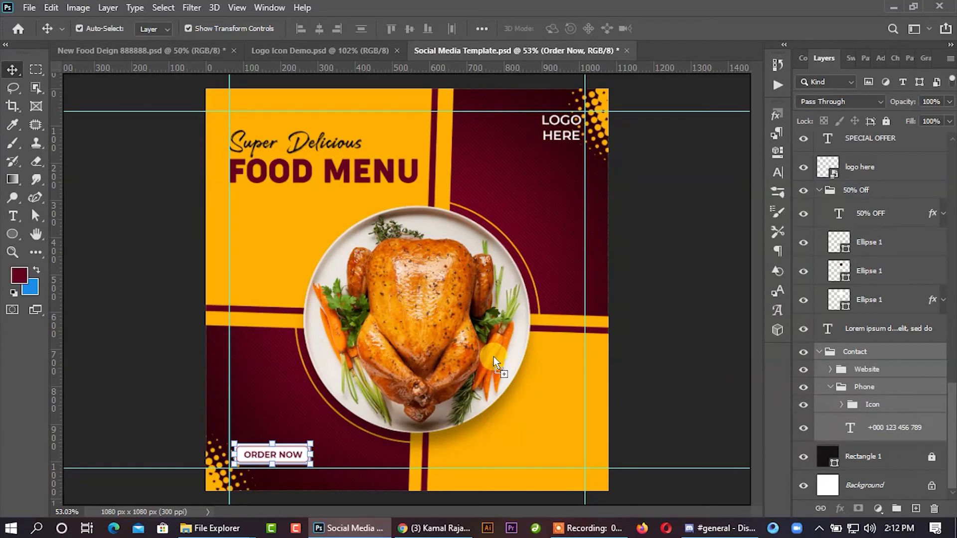
left_click_drag(540, 447, 531, 463)
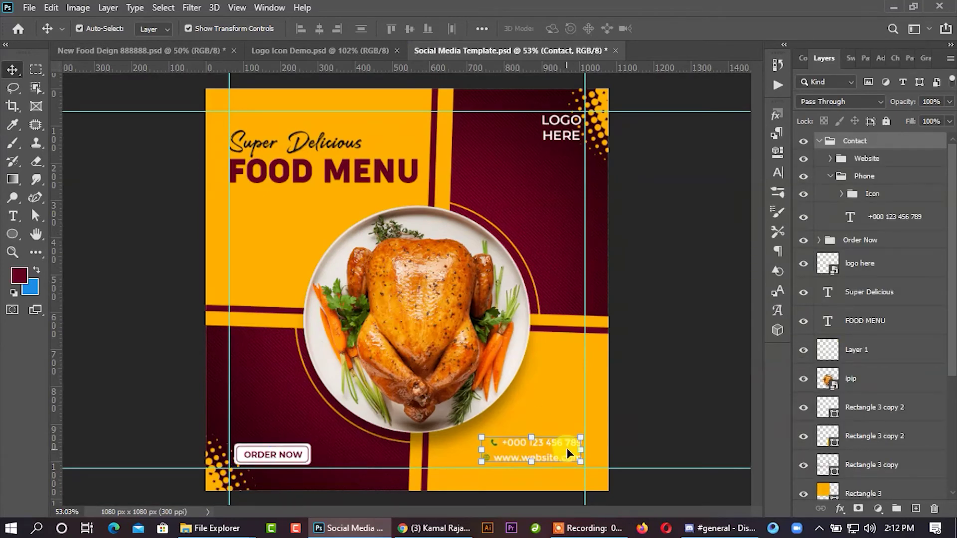
scroll(573, 493, "up", 3)
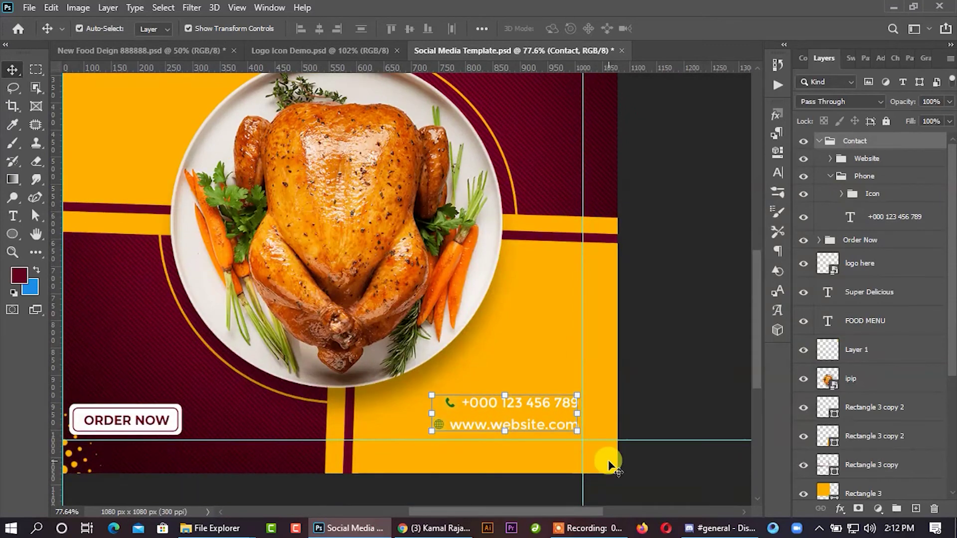
key("Down")
key("Down")
key("Down")
key("Down")
key("Down")
key("Down")
key("Right")
key("Right")
key("Right")
key("Down")
key("Down")
key("Down")
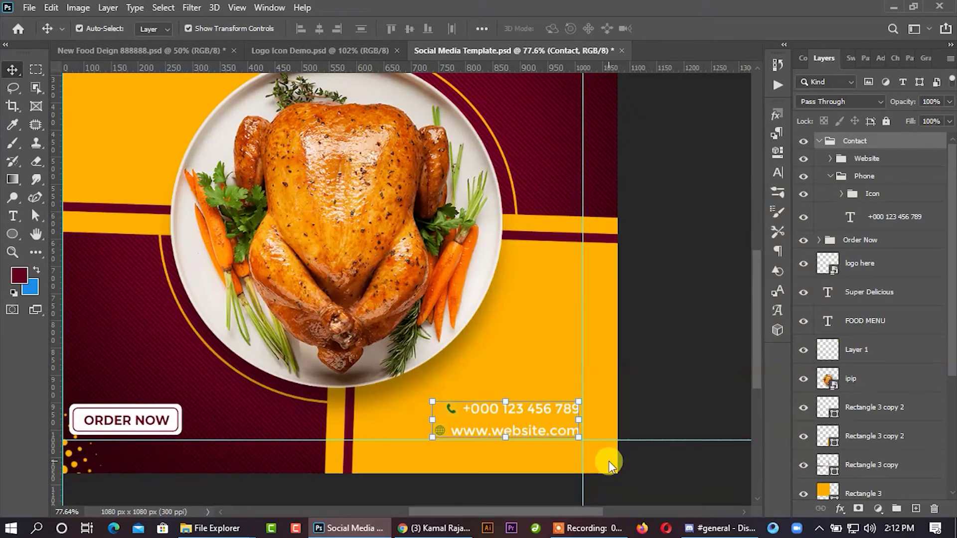
Colour the phone number text maroon.
left_click(523, 408)
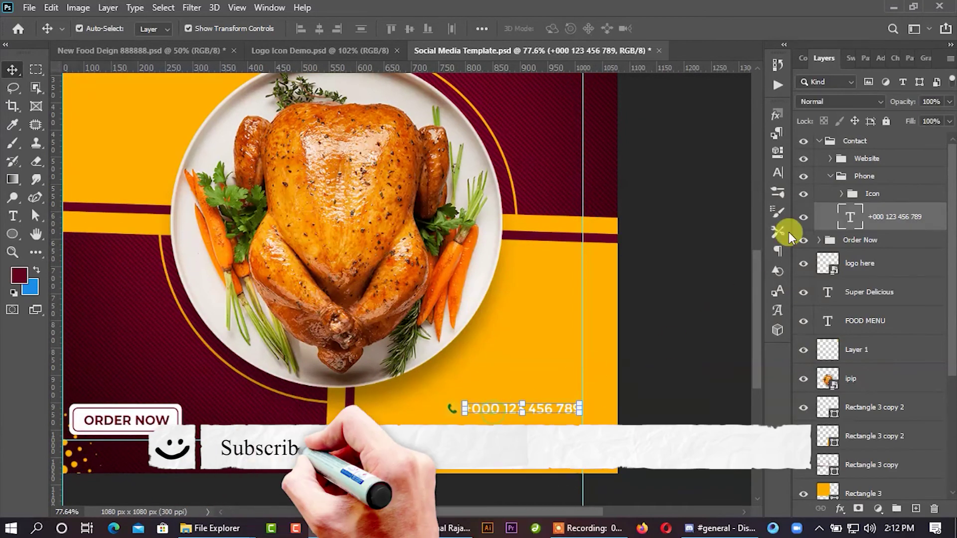
left_click(777, 172)
left_click(740, 193)
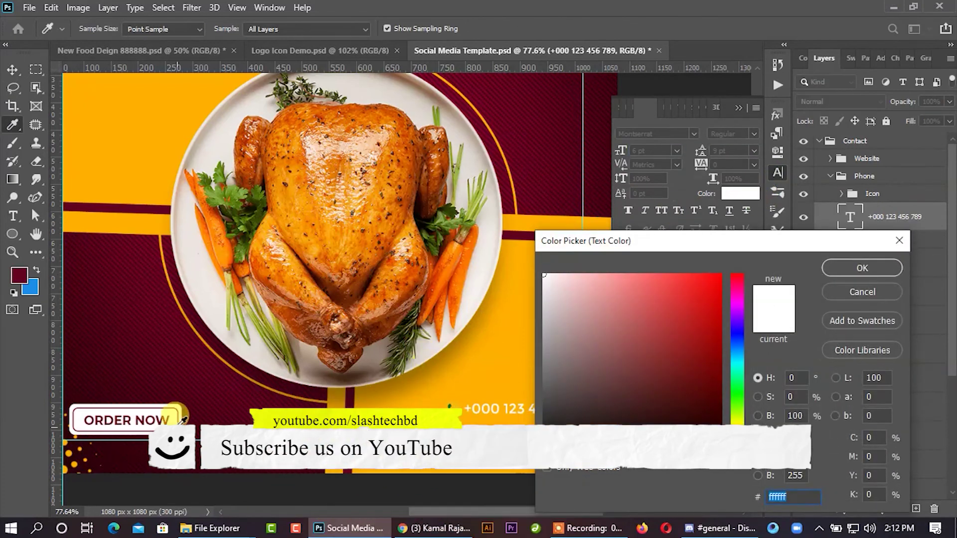
left_click(324, 399)
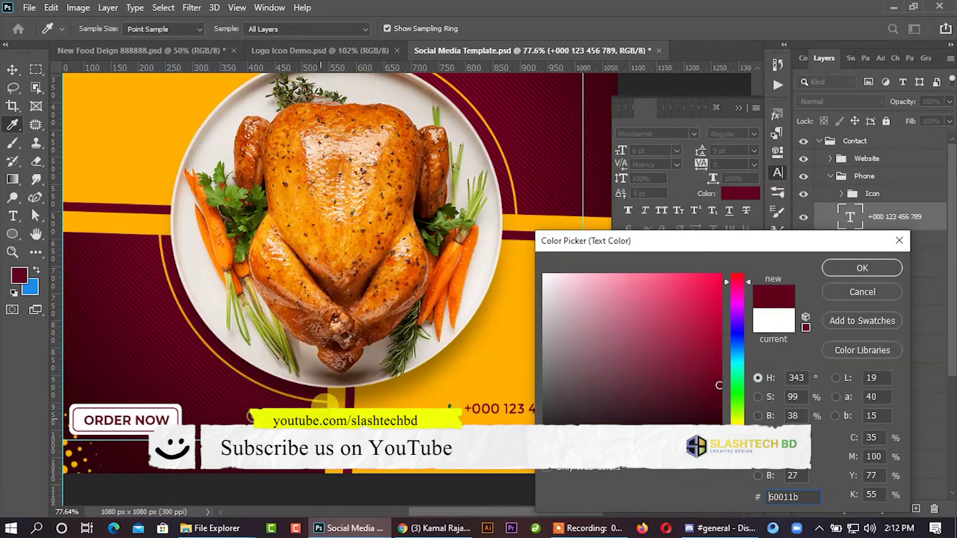
left_click(848, 268)
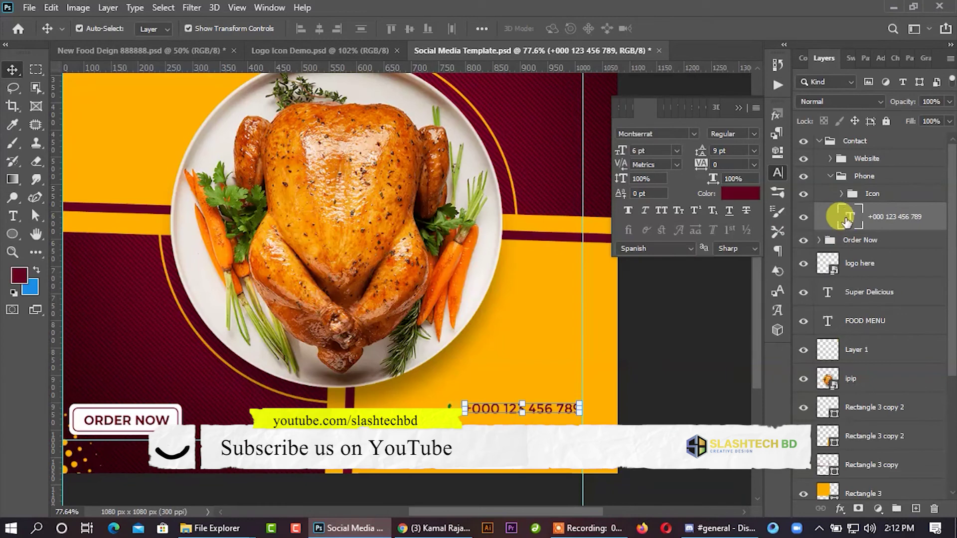
Make the phone icon's background square maroon.
left_click(452, 407)
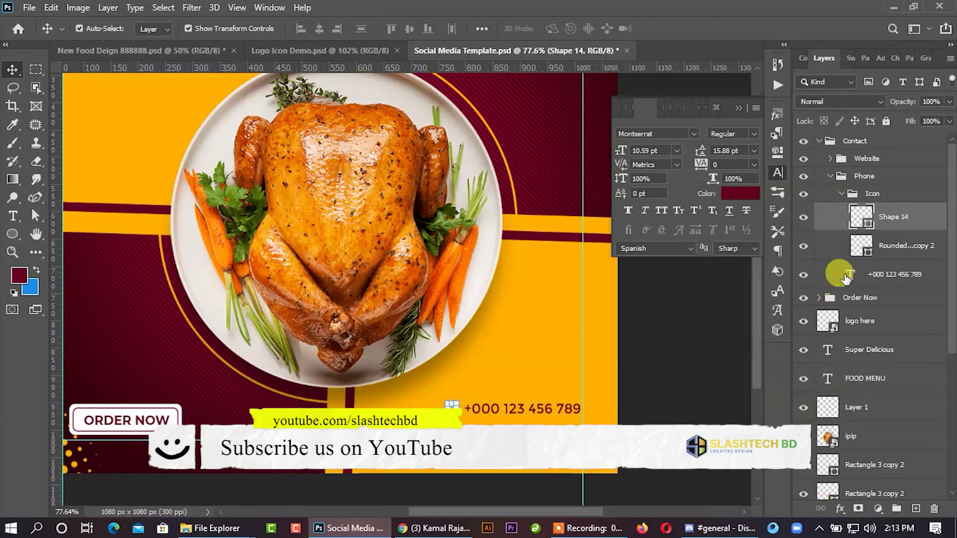
double_click(862, 252)
left_click(199, 403)
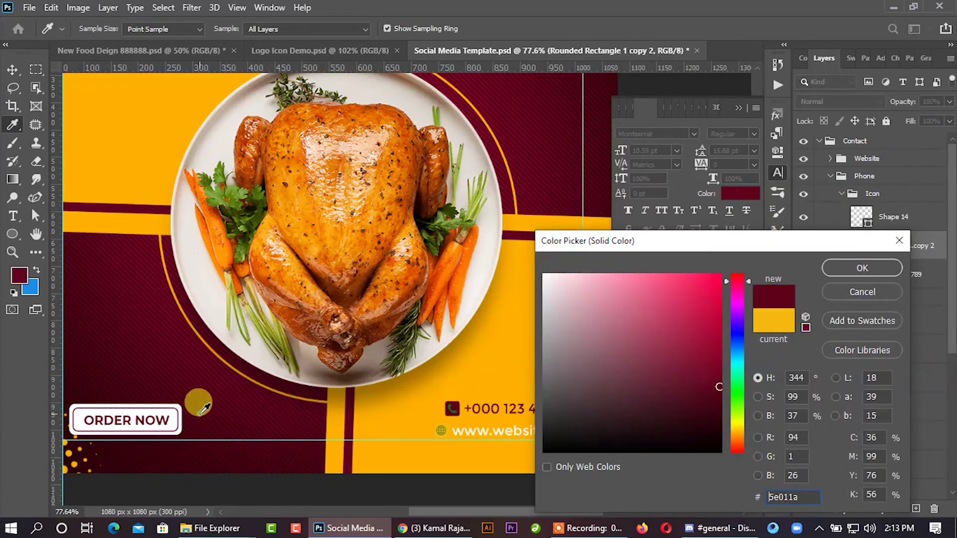
left_click(857, 267)
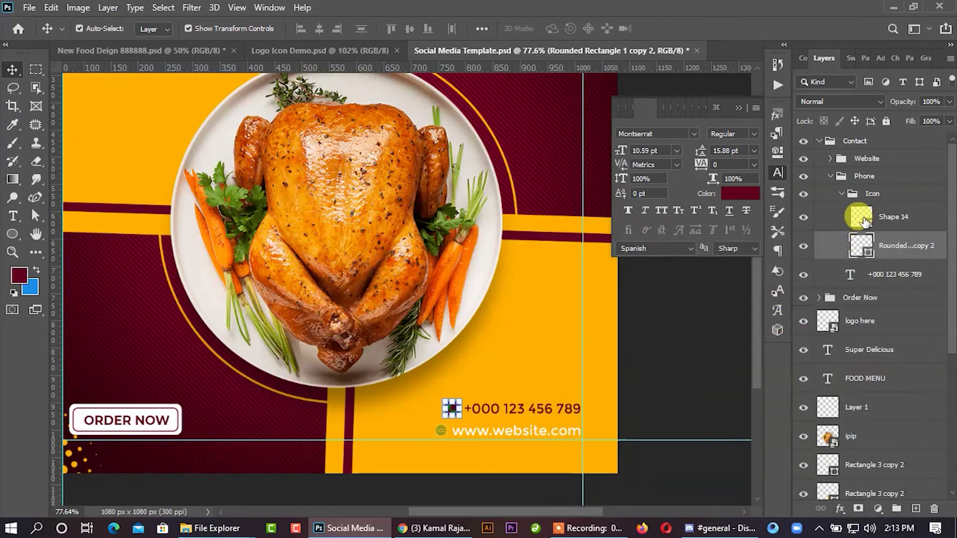
double_click(848, 227)
left_click(858, 265)
Colour the website address text maroon.
key("v")
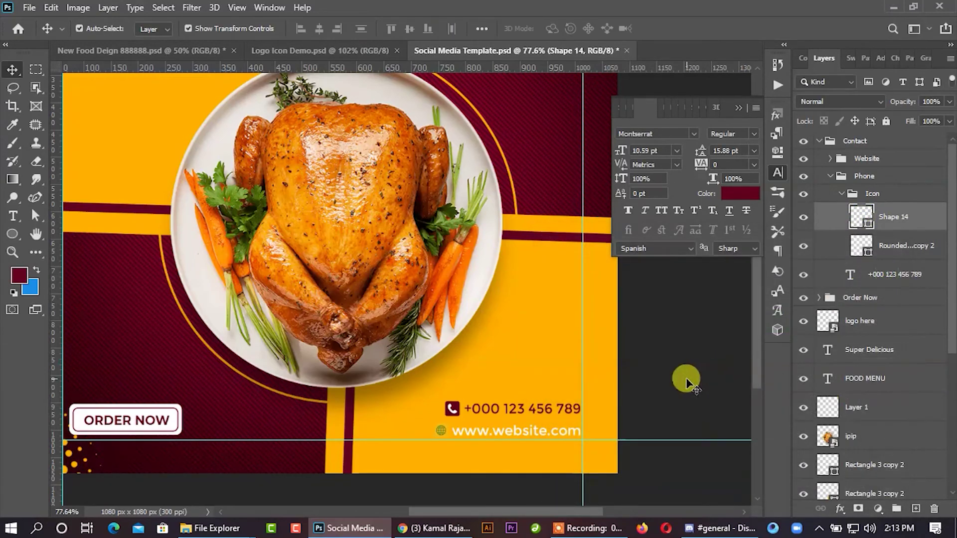
left_click(532, 437)
double_click(849, 200)
left_click(740, 193)
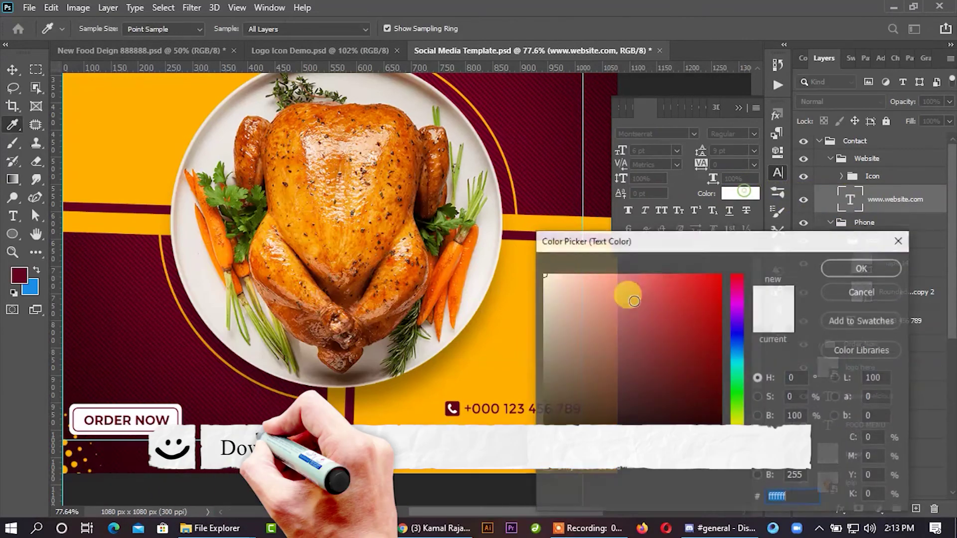
left_click(458, 410)
left_click(866, 264)
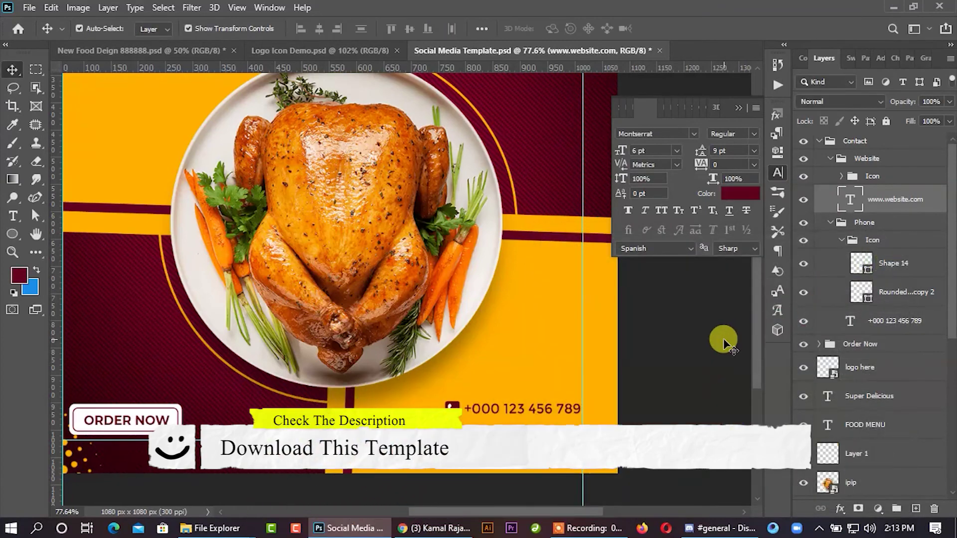
Make the website icon's background square maroon.
left_click(450, 437)
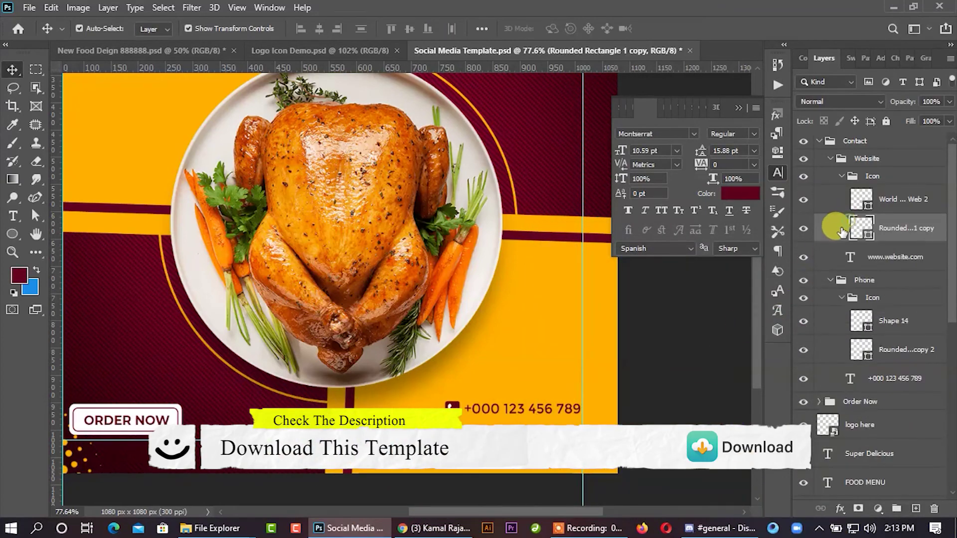
double_click(841, 232)
left_click(882, 142)
double_click(862, 230)
left_click(451, 406)
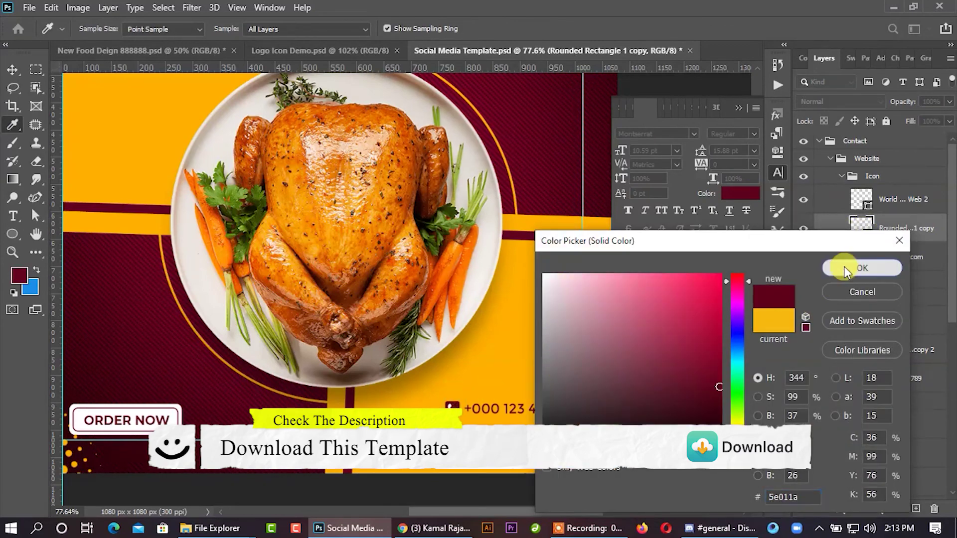
left_click(844, 267)
Set the globe symbol's colour to white (#ffffff).
double_click(861, 200)
left_click(545, 274)
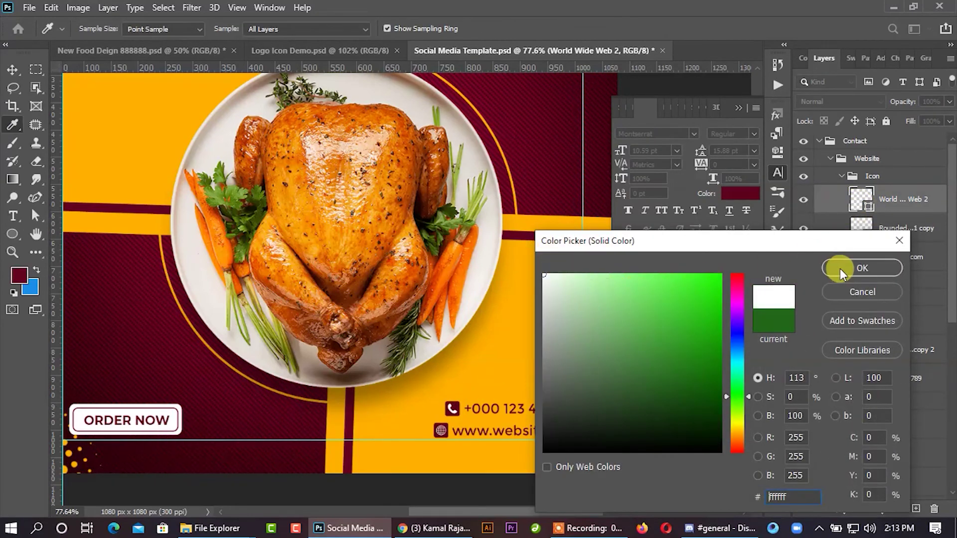
left_click(842, 269)
left_click(748, 110)
scroll(539, 250, "down", 1)
Bring the Dots layer from Logo Icon Demo into the menu design's lower right.
scroll(539, 250, "down", 1)
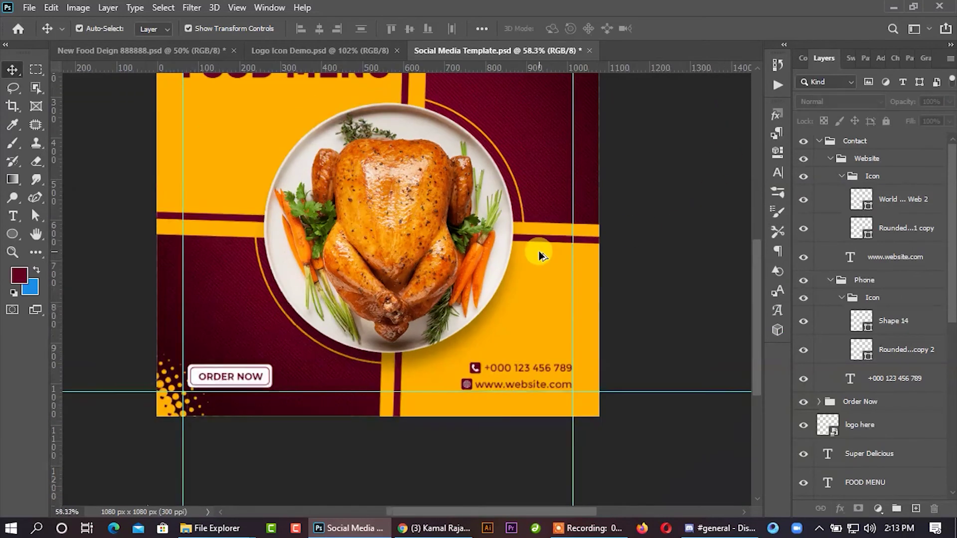
scroll(539, 250, "down", 1)
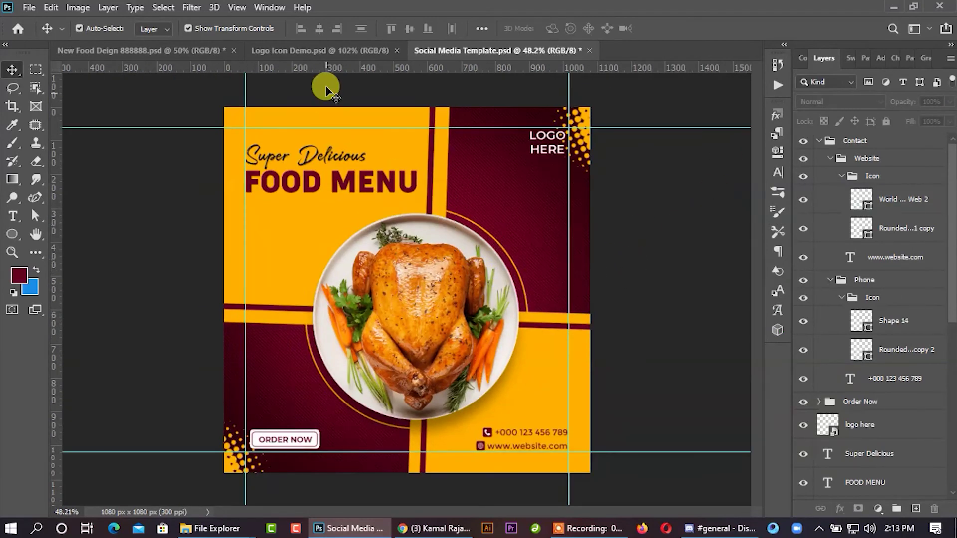
left_click(325, 52)
mouse_move(177, 435)
left_mouse_down()
mouse_move(471, 55)
mouse_move(585, 406)
left_mouse_up()
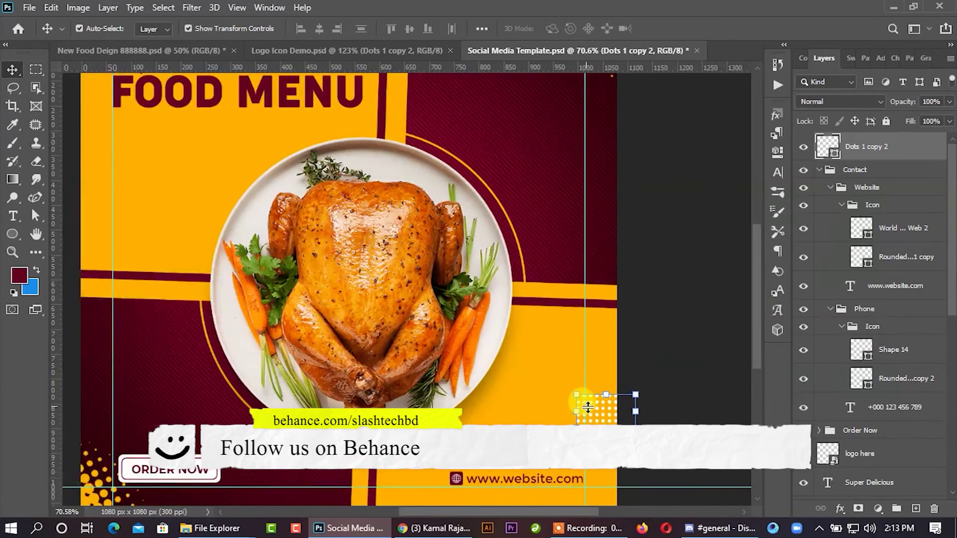
scroll(585, 406, "up", 2)
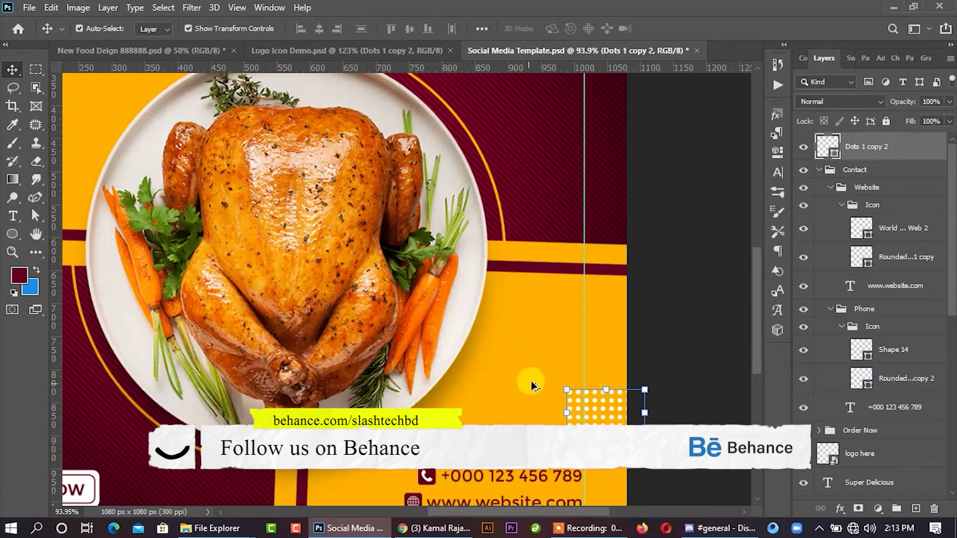
scroll(520, 389, "down", 1)
scroll(545, 371, "down", 1)
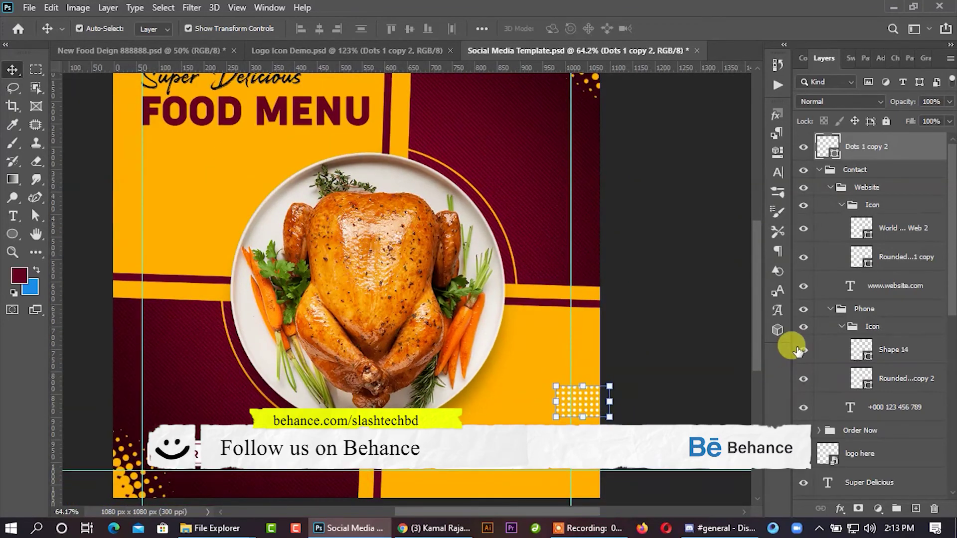
Recolour the dot grid dark maroon (#530119) and nudge it slightly up.
double_click(826, 146)
left_click(511, 225)
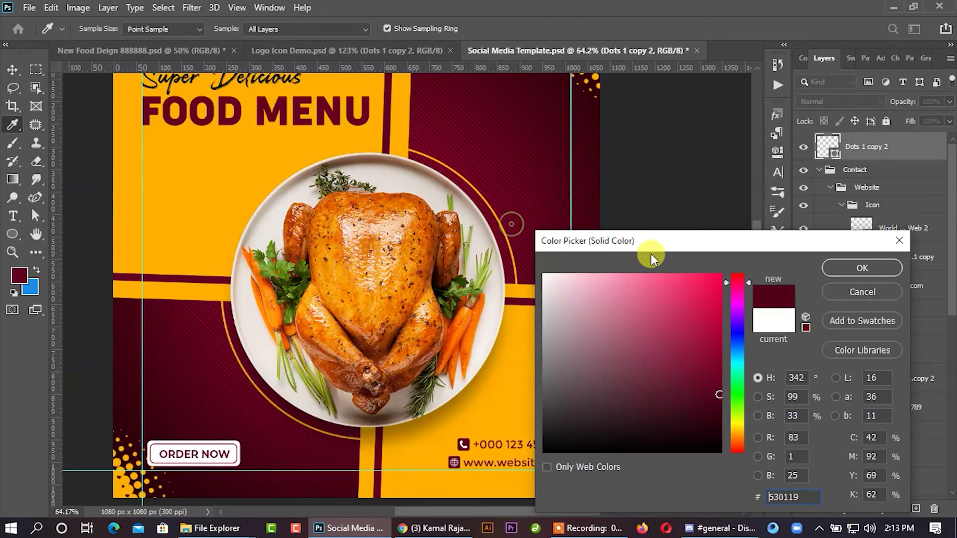
left_click(853, 265)
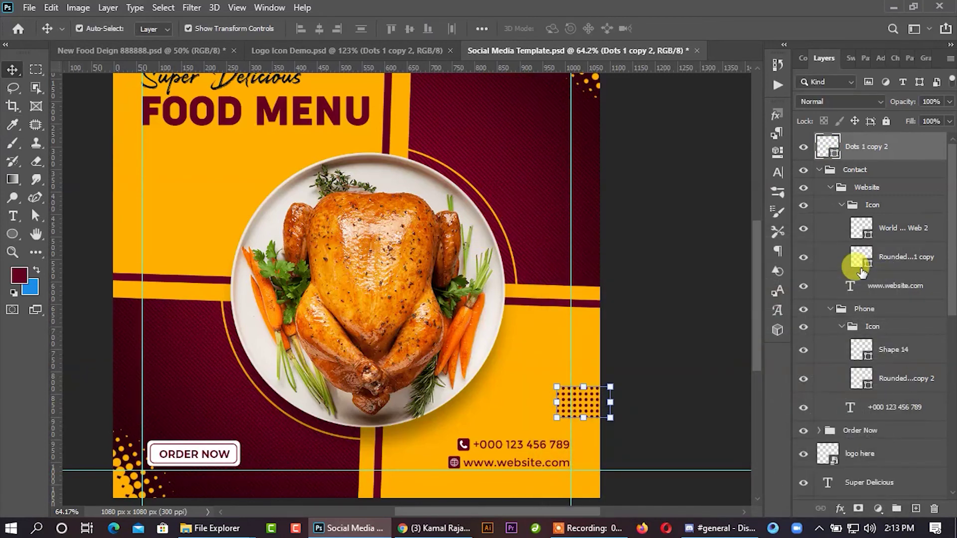
left_click(663, 319)
key("ctrl+0")
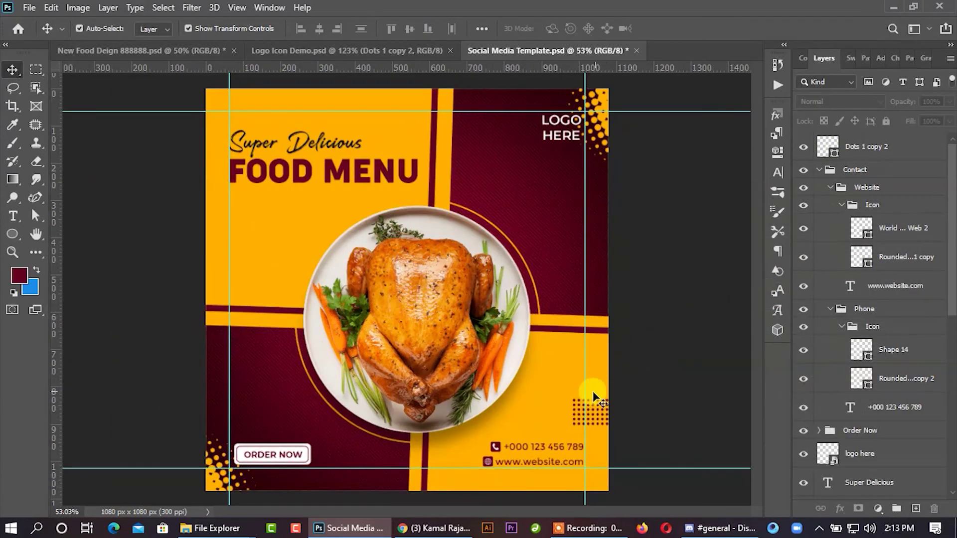
left_click(872, 152)
key("shift+Up")
key("shift+Up")
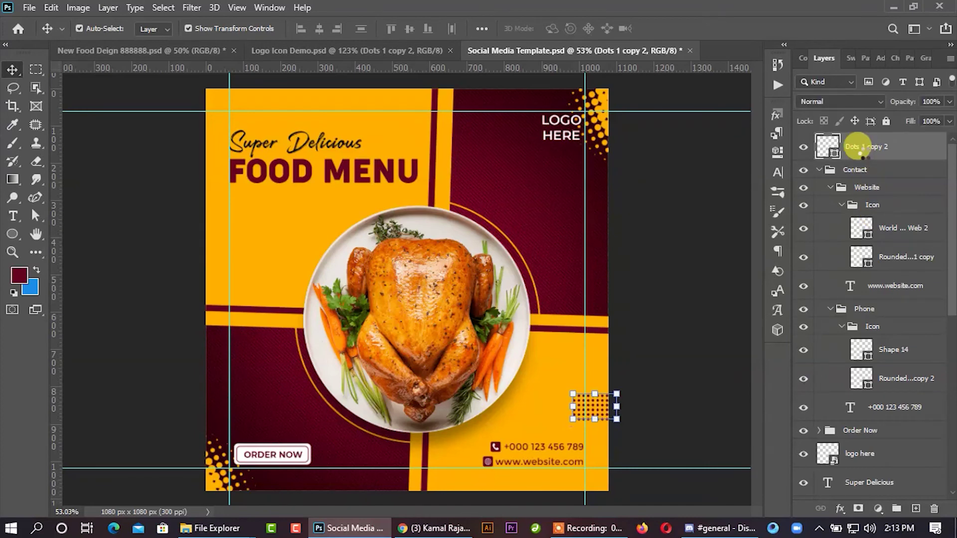
left_click(671, 322)
Alt-drag a copy of the dots onto the left yellow panel.
scroll(622, 429, "up", 2)
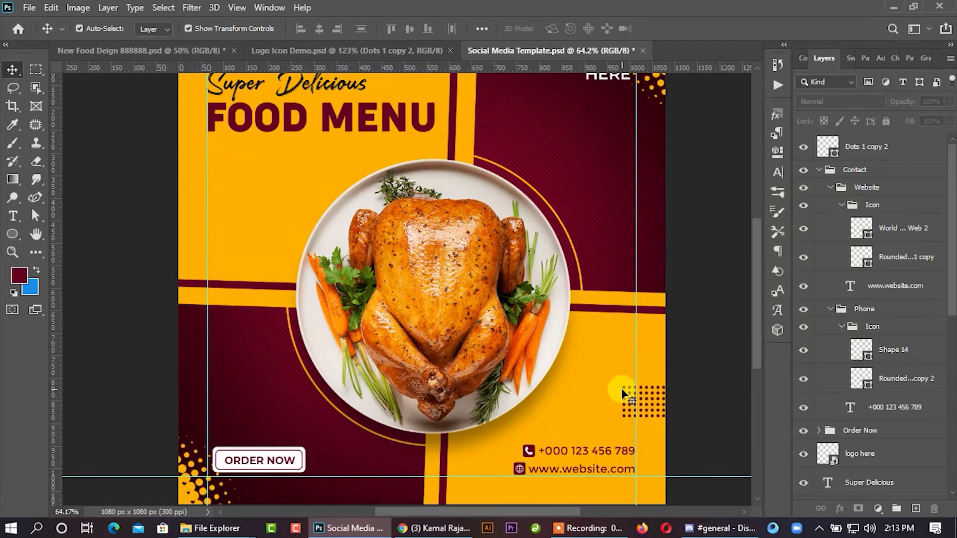
left_click_drag(624, 392, 166, 183)
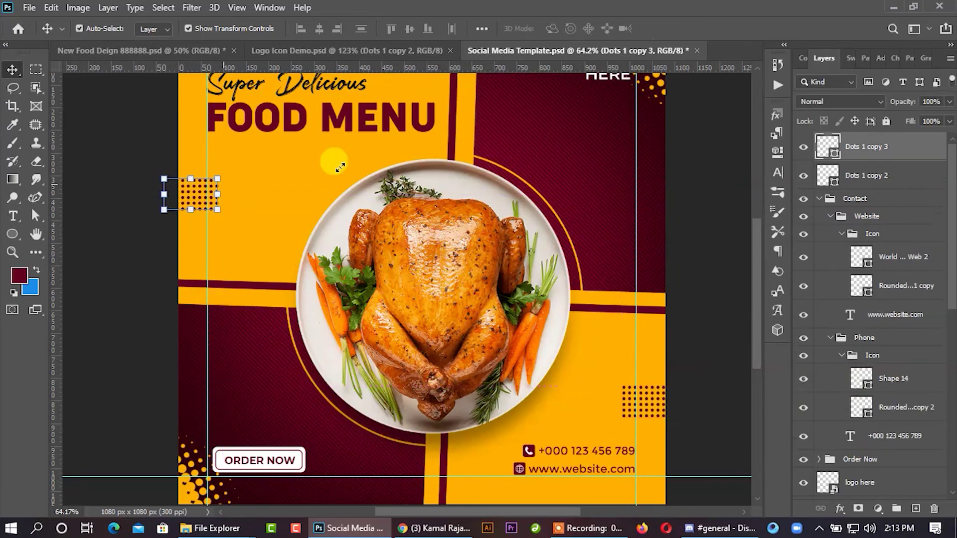
left_click(694, 89)
scroll(693, 89, "down", 3)
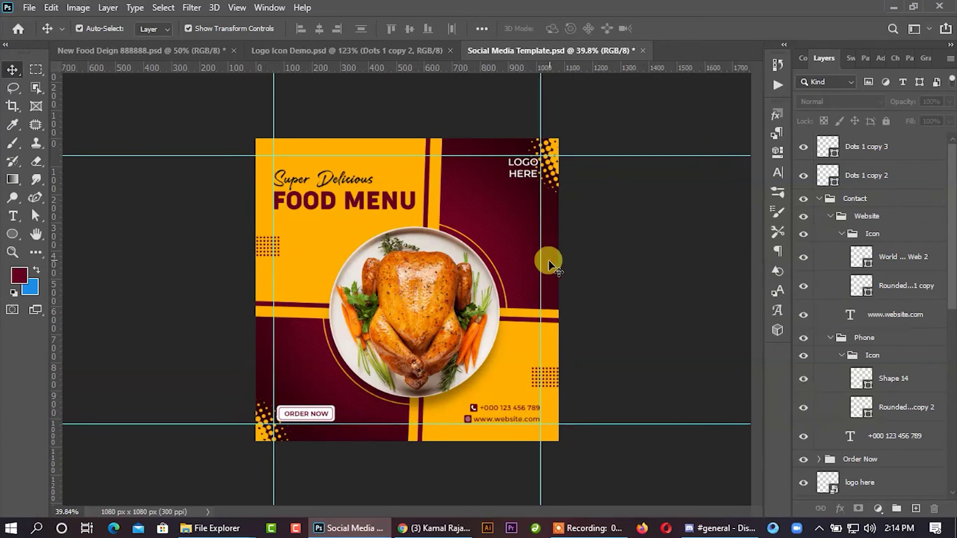
scroll(566, 382, "up", 3)
Alt-drag a dot-grid copy below LOGO HERE and recolour it white.
left_click_drag(574, 401, 573, 409)
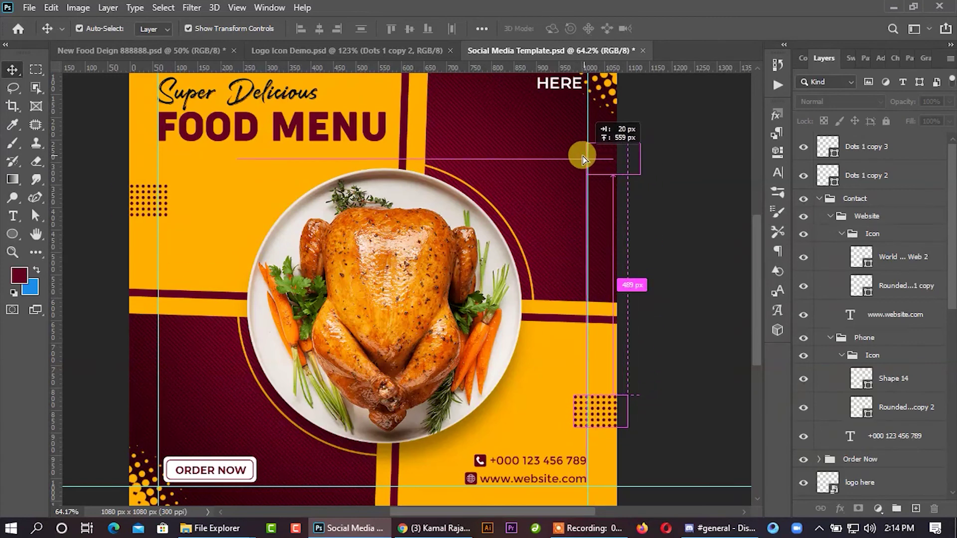
left_click_drag(574, 416, 583, 158)
double_click(825, 171)
left_click(545, 289)
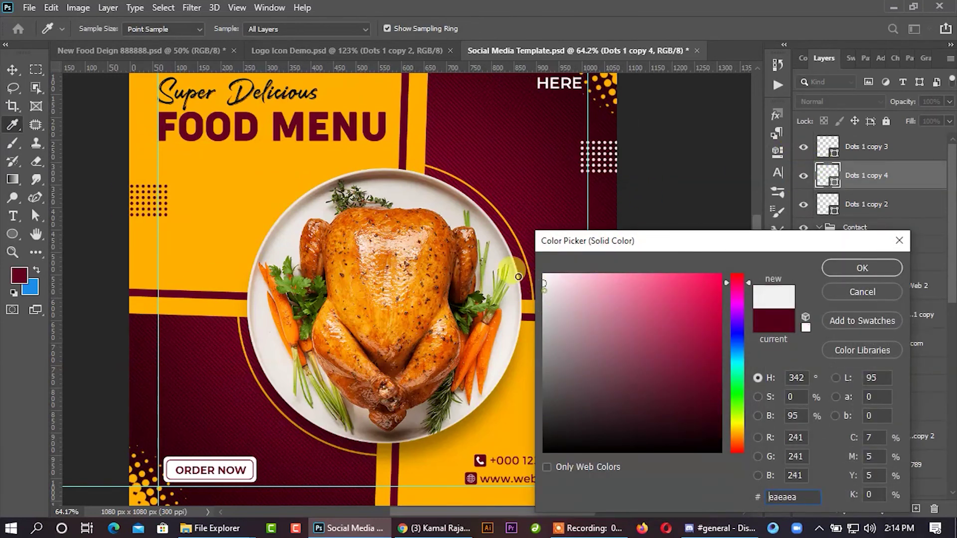
left_click(881, 269)
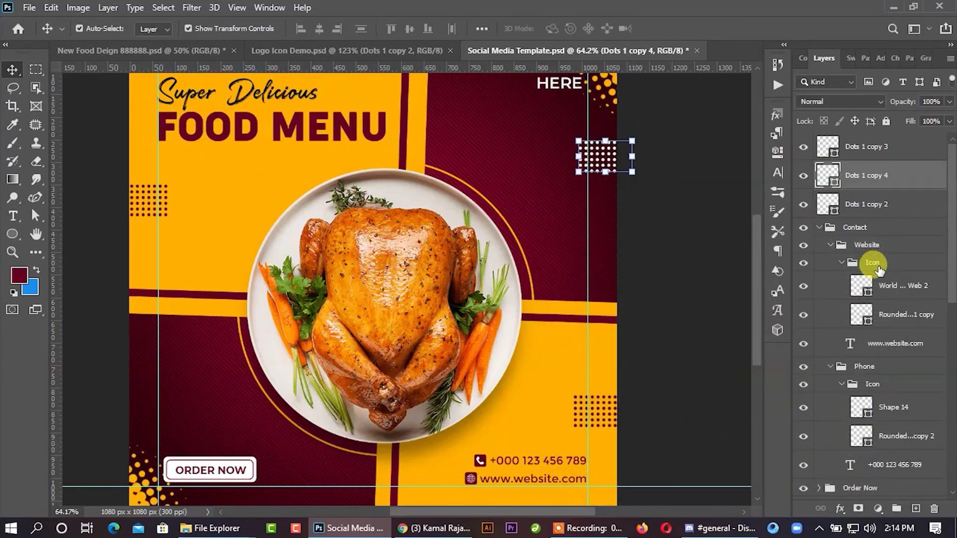
left_click(662, 279)
scroll(648, 277, "down", 2)
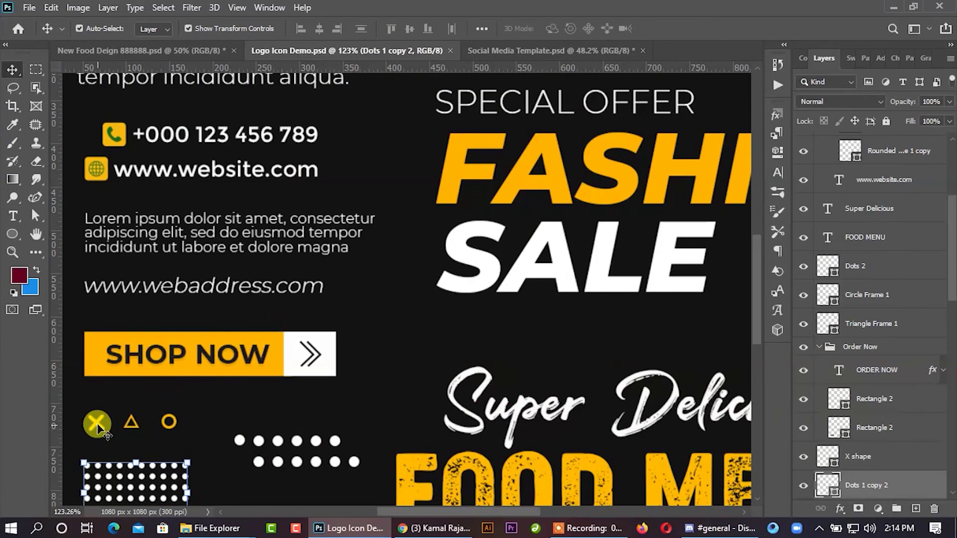
left_click_drag(97, 427, 490, 89)
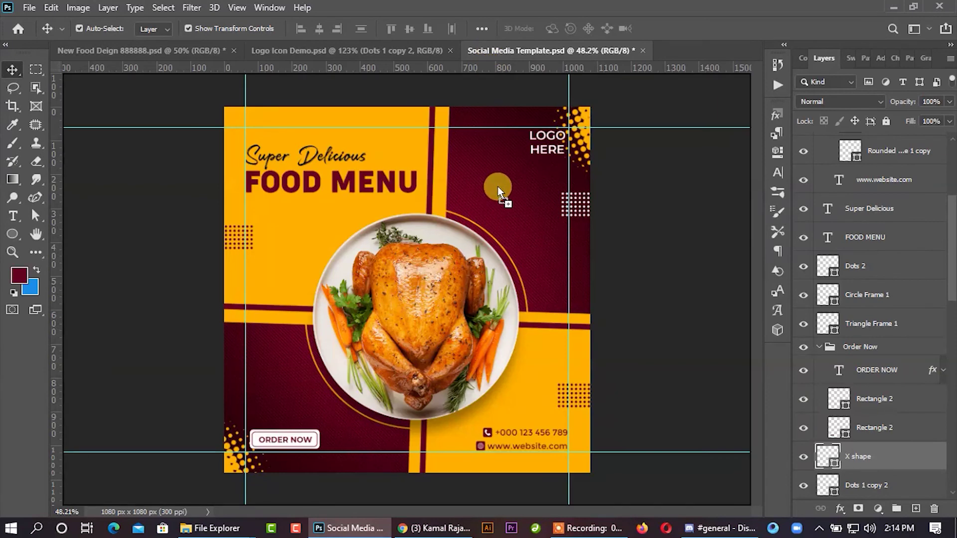
Drop the X shape onto the top-right maroon panel and colour it yellow.
left_click_drag(489, 90, 499, 187)
scroll(544, 175, "up", 2)
double_click(826, 148)
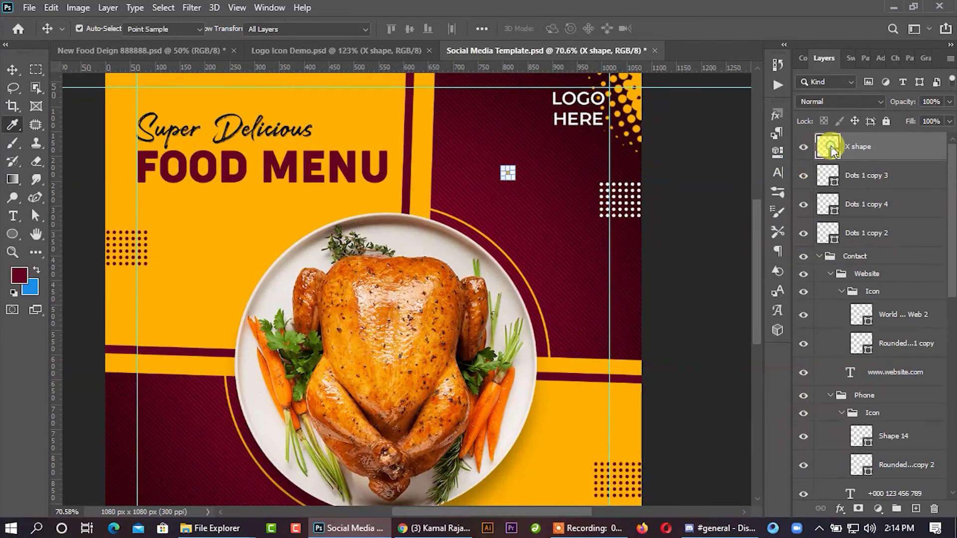
left_click(862, 268)
scroll(520, 146, "up", 1)
scroll(492, 180, "up", 1)
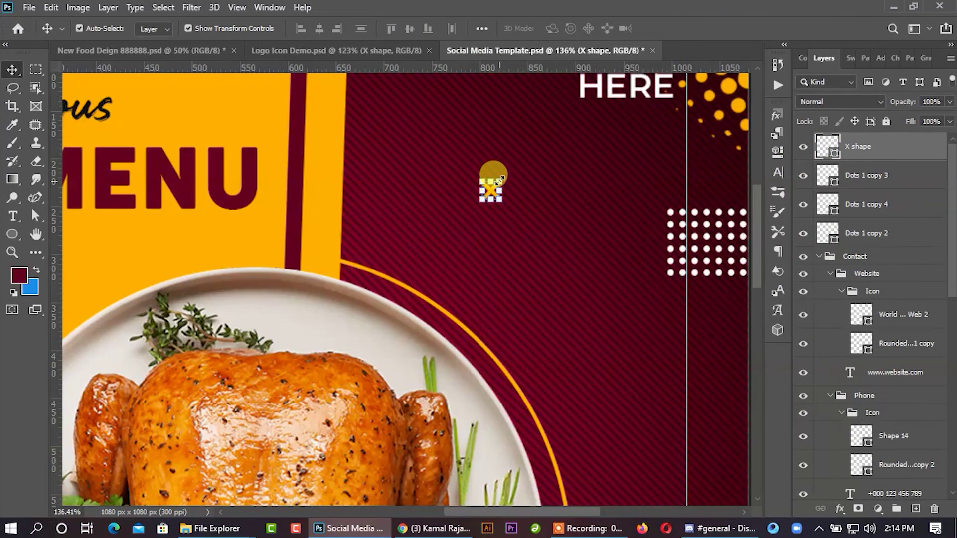
Rotate the X shape about 37.49° with Free Transform.
key("ctrl+t")
left_click_drag(508, 176, 521, 193)
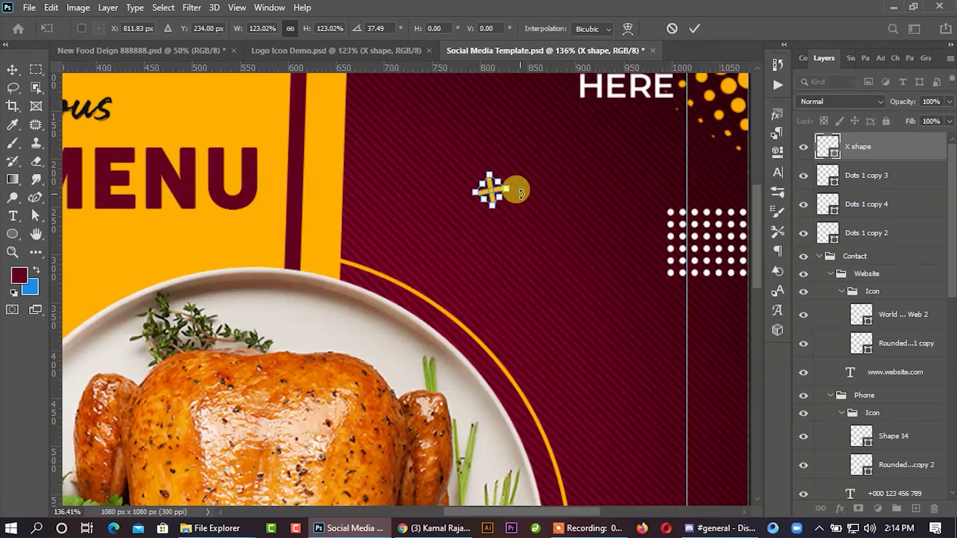
left_click(699, 29)
scroll(588, 140, "down", 1)
scroll(672, 186, "down", 2)
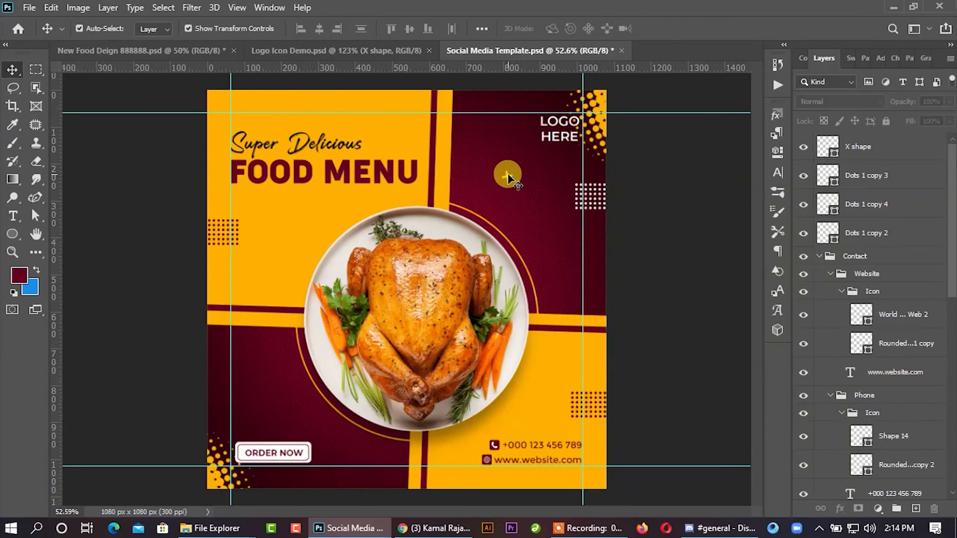
Alt-drag a copy of the cross to the lower-left of the plate.
left_click_drag(507, 180, 265, 407)
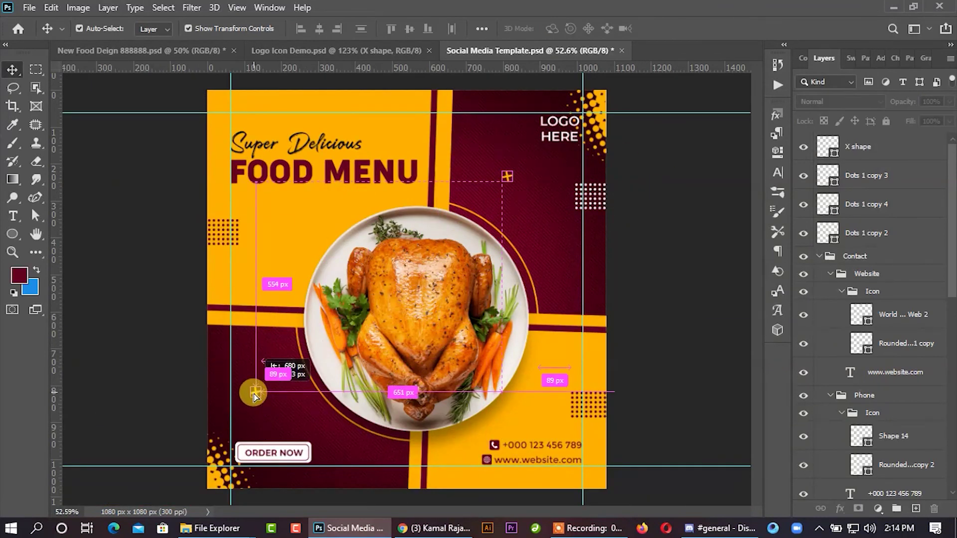
left_click(778, 310)
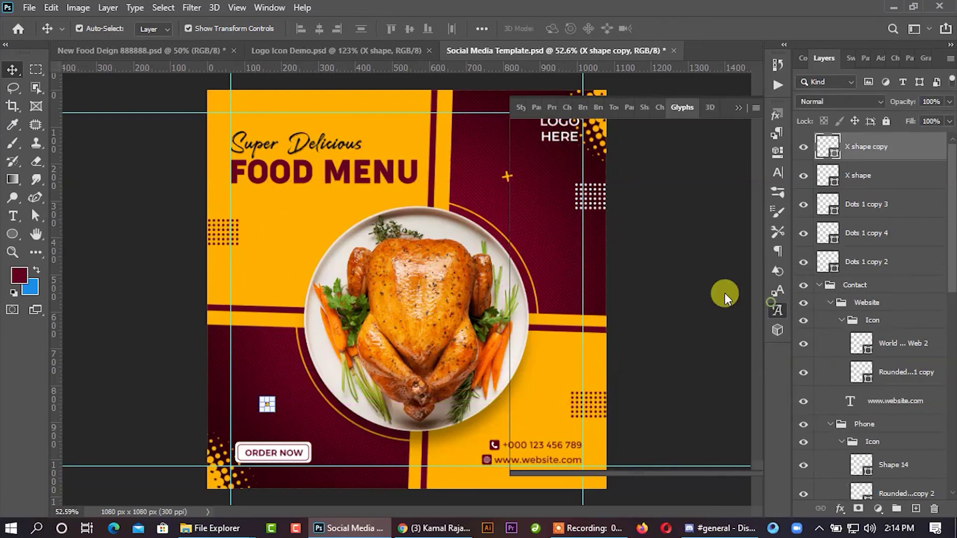
left_click(738, 107)
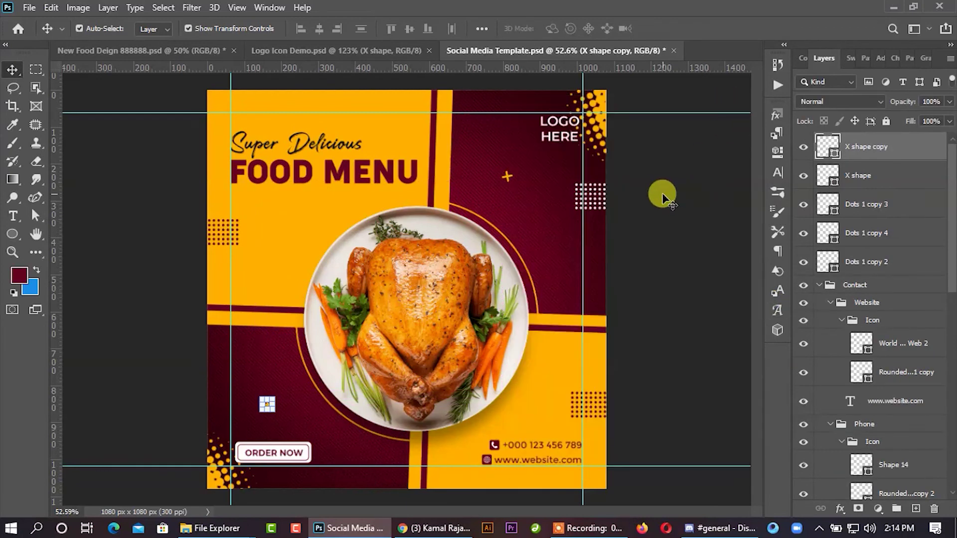
left_click(698, 204)
scroll(608, 240, "down", 3)
scroll(532, 249, "down", 1)
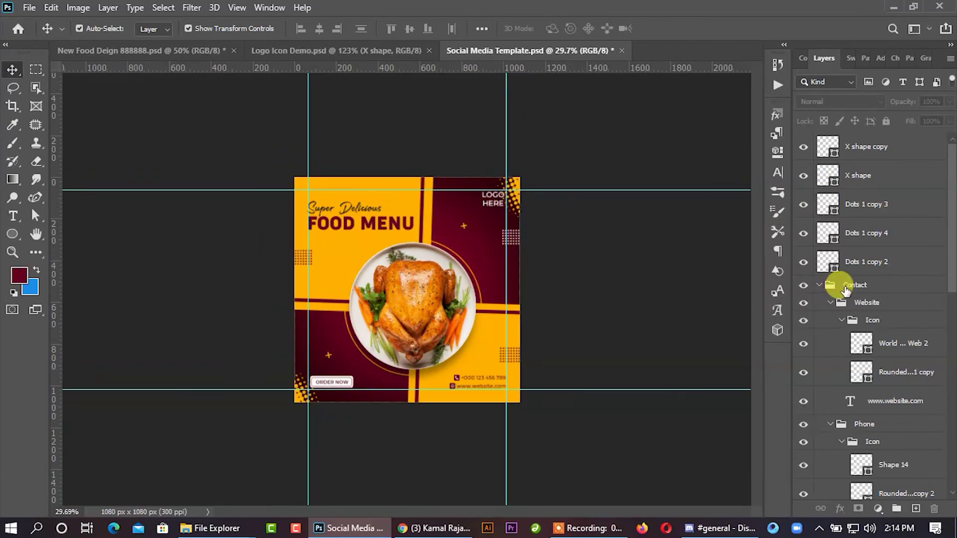
Fold the Contact group closed in the Layers panel and zoom in slightly.
left_click(824, 287)
left_click(819, 287)
left_click(654, 284)
scroll(663, 294, "up", 1)
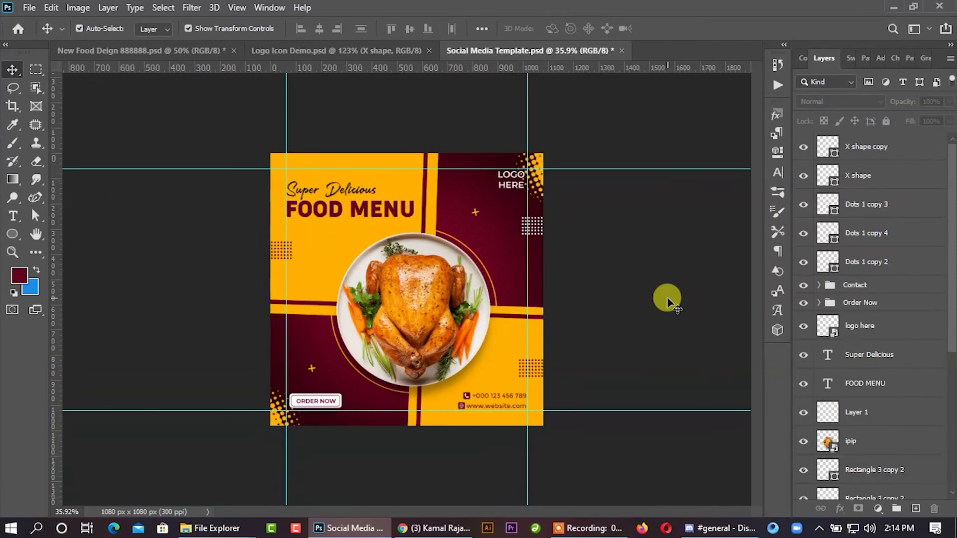
scroll(376, 259, "up", 1)
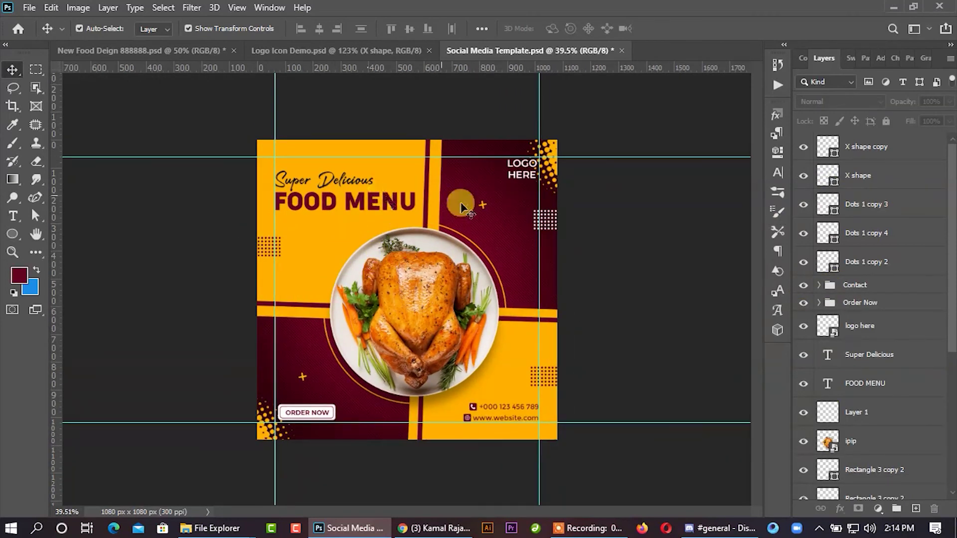